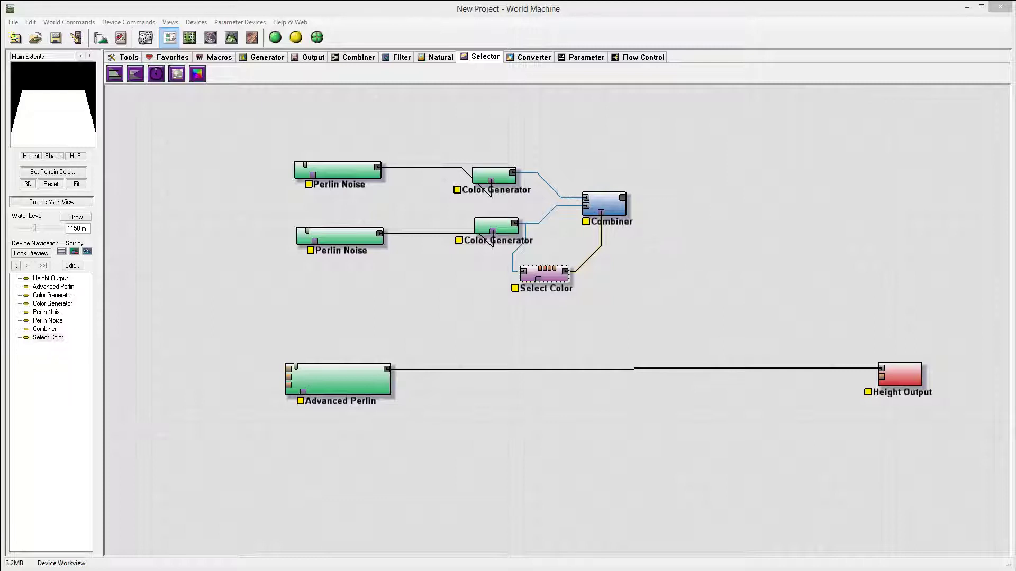
Step: Spread the two Perlin Noise devices, the two Color Generators and the Combiner farther apart in the device network
{"action": "left_click_drag", "start_coordinate": [368, 166], "coordinate": [312, 177]}
{"action": "left_click_drag", "start_coordinate": [338, 235], "coordinate": [296, 246]}
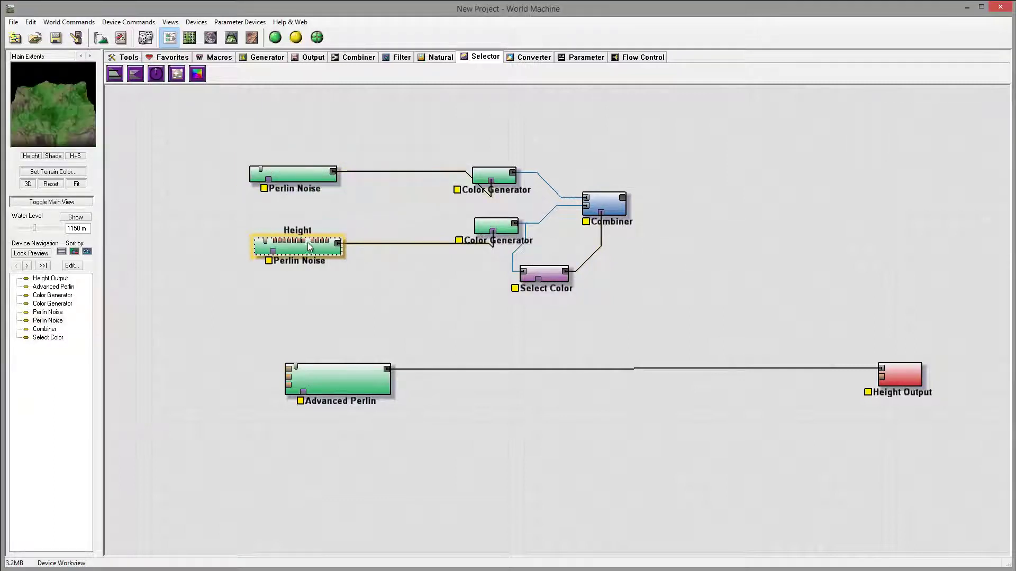
{"action": "left_click_drag", "start_coordinate": [496, 172], "coordinate": [503, 158]}
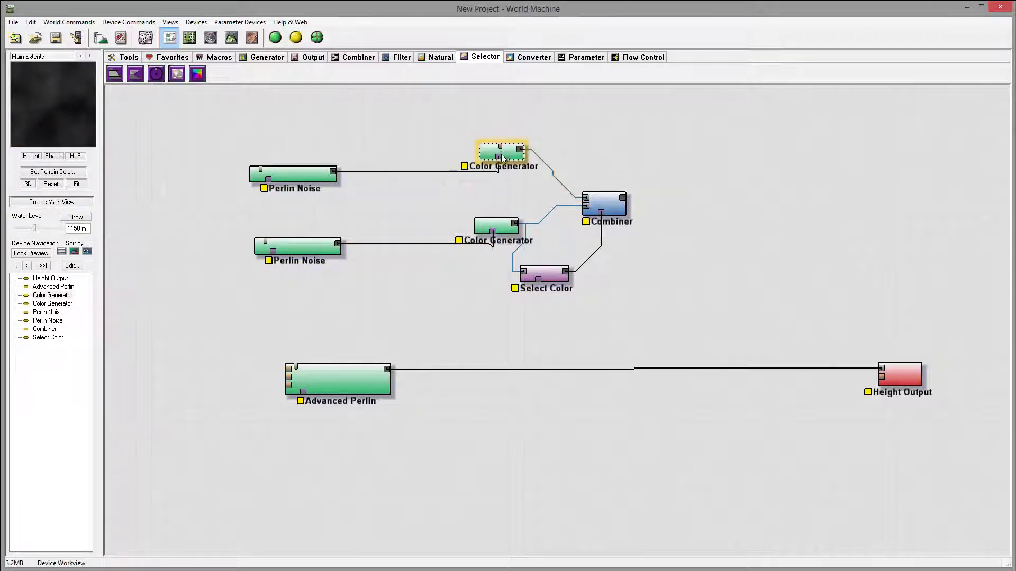
{"action": "left_click", "coordinate": [493, 225]}
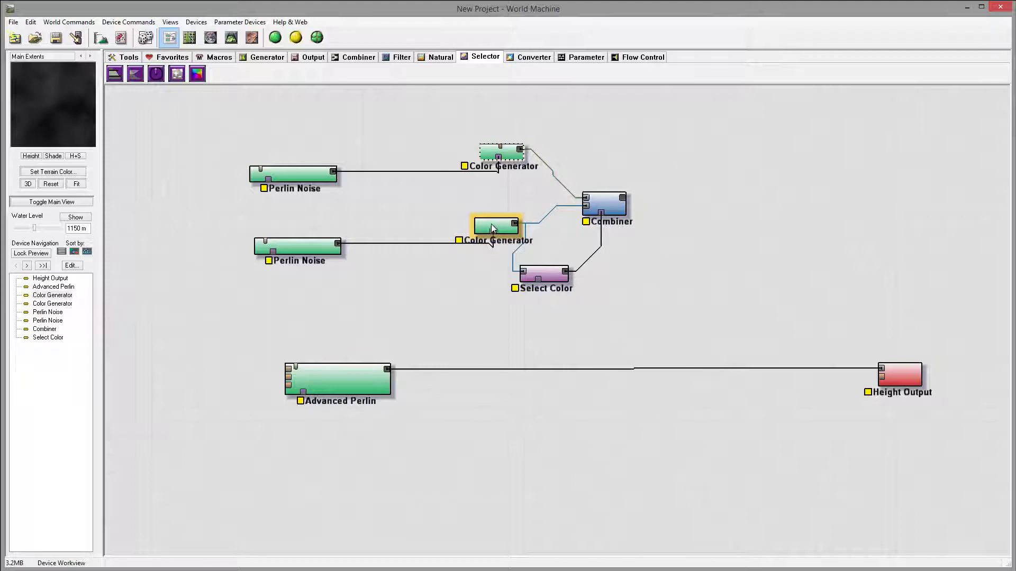
{"action": "left_click_drag", "start_coordinate": [491, 225], "coordinate": [498, 221]}
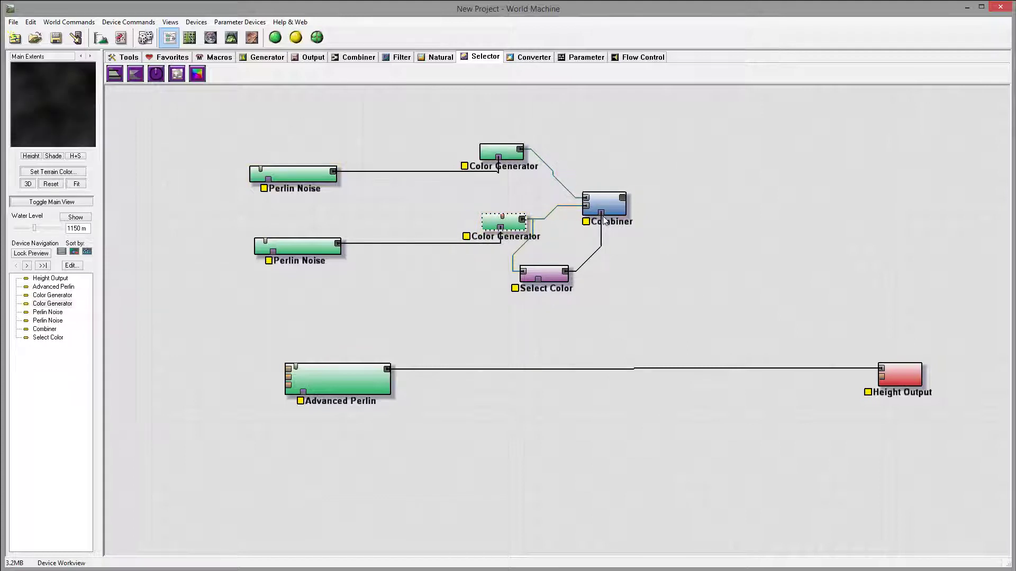
{"action": "left_click_drag", "start_coordinate": [612, 209], "coordinate": [640, 213]}
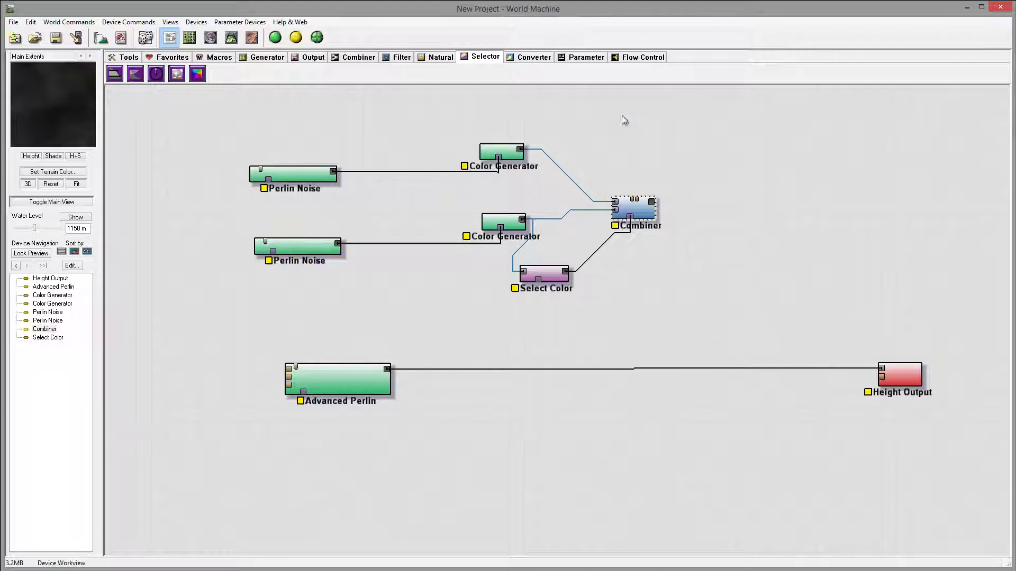
Step: Delete the Color Generators, Select Color, Combiner and lower Perlin Noise devices, and reposition the remaining Perlin Noise
{"action": "left_click_drag", "start_coordinate": [771, 133], "coordinate": [456, 313]}
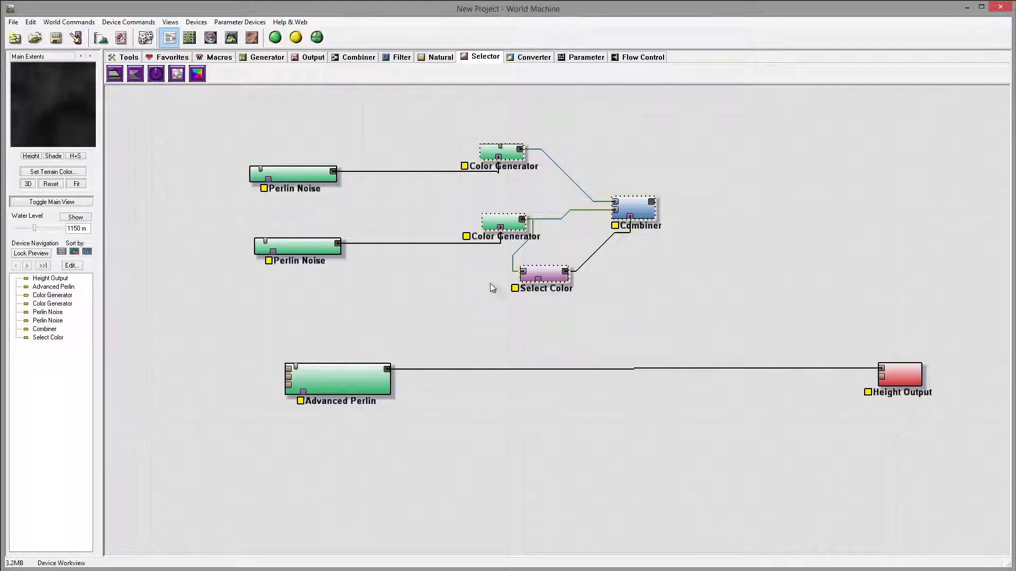
{"action": "key", "text": "Delete"}
{"action": "left_click", "coordinate": [538, 317]}
{"action": "left_click", "coordinate": [296, 246]}
{"action": "key", "text": "Delete"}
{"action": "left_click", "coordinate": [540, 315]}
{"action": "left_click_drag", "start_coordinate": [301, 181], "coordinate": [329, 161]}
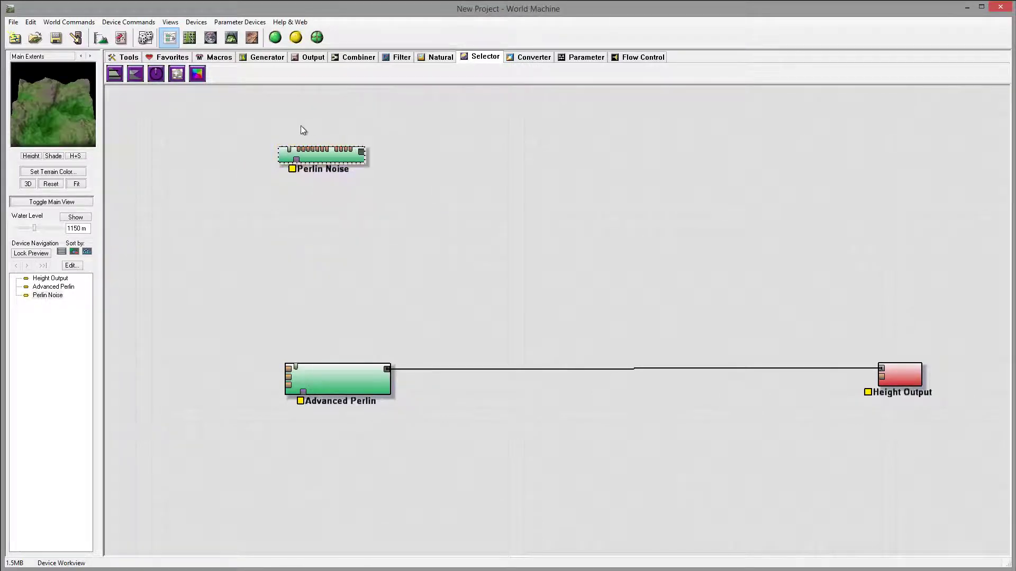
Step: Add a Colorizer converter beside the Perlin Noise device and connect the noise's primary output to its input
{"action": "left_click", "coordinate": [267, 57]}
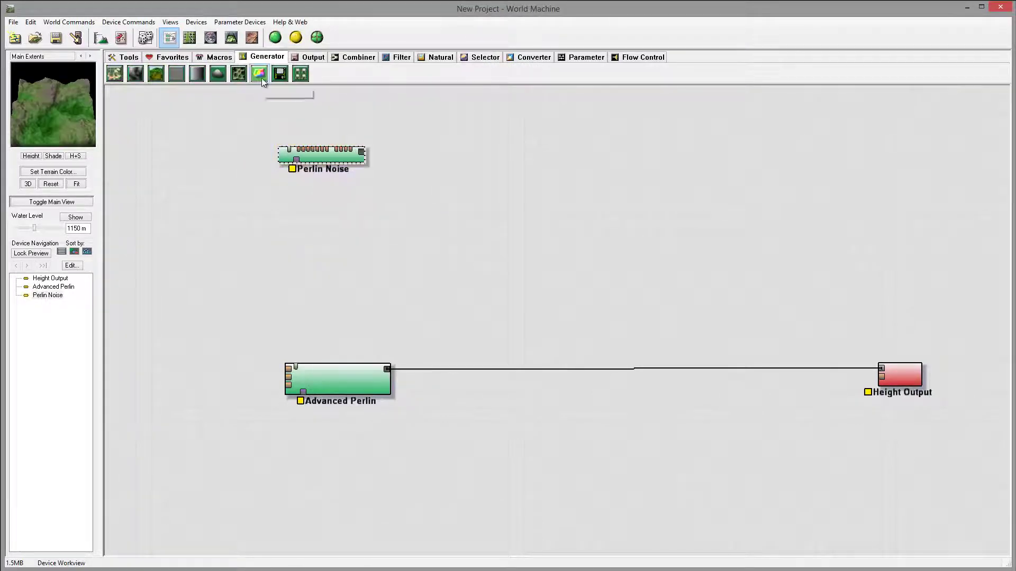
{"action": "left_click", "coordinate": [532, 58]}
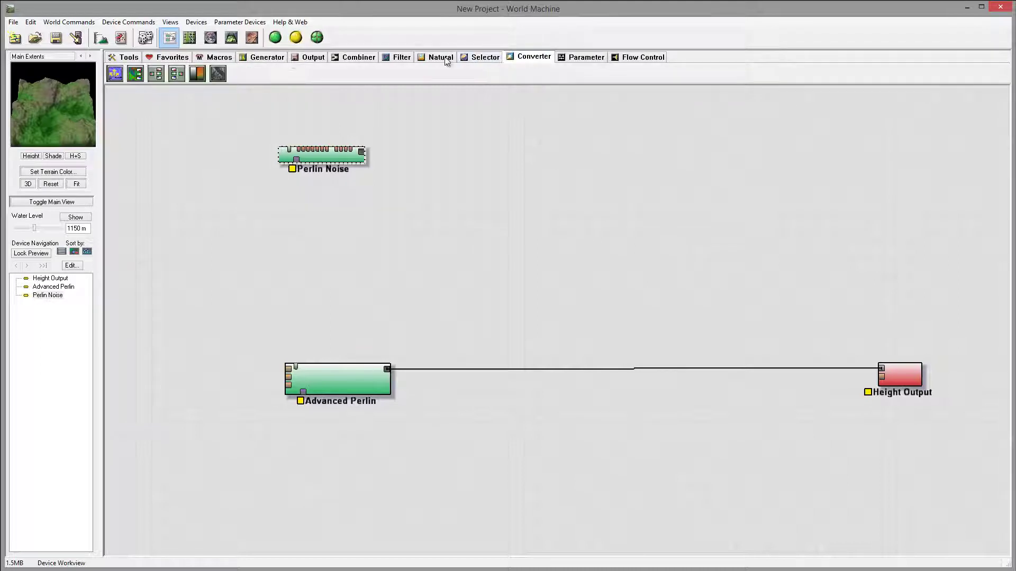
{"action": "left_click", "coordinate": [193, 74]}
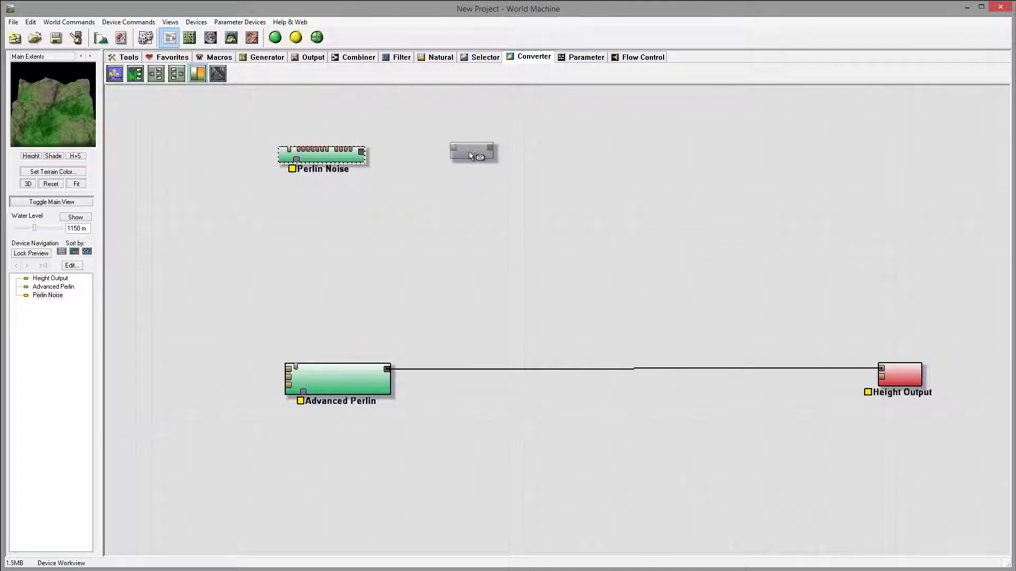
{"action": "left_click", "coordinate": [463, 159]}
{"action": "key", "text": "Escape"}
{"action": "left_click", "coordinate": [364, 152]}
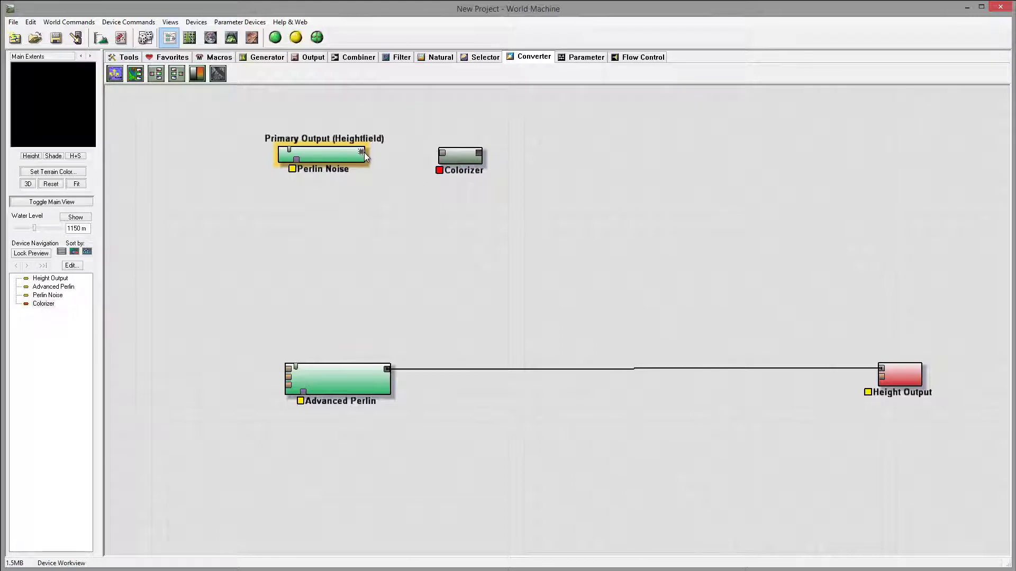
{"action": "left_click_drag", "start_coordinate": [364, 152], "coordinate": [442, 153]}
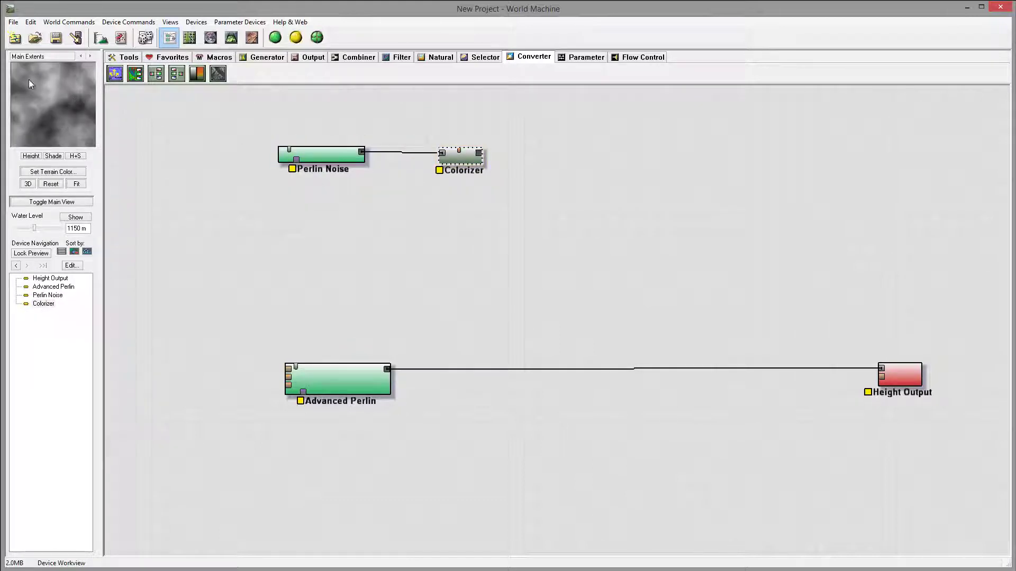
Step: Apply the Classic Mountains gradient preset to the Colorizer
{"action": "double_click", "coordinate": [467, 165]}
{"action": "left_click", "coordinate": [427, 207]}
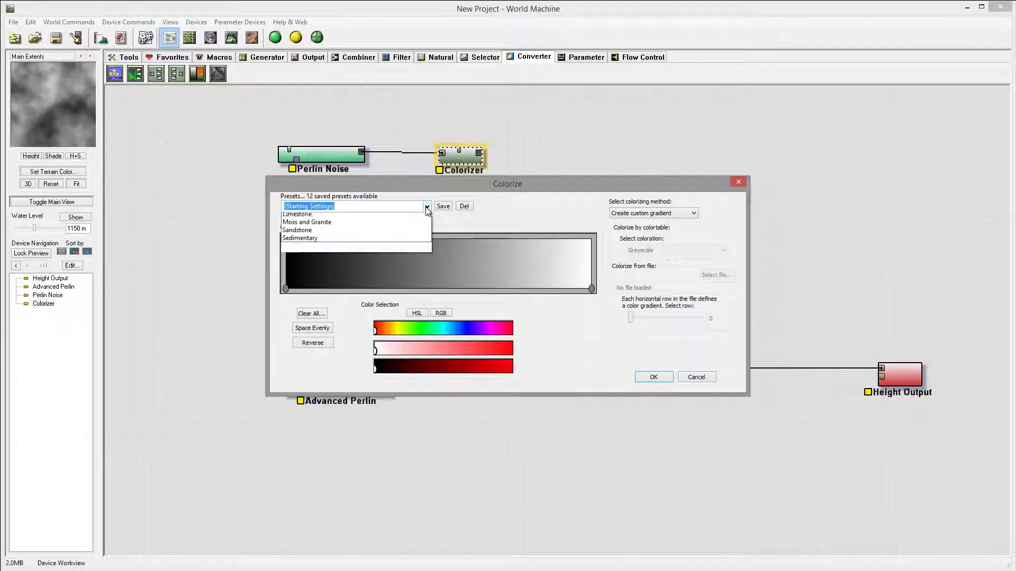
{"action": "left_click", "coordinate": [327, 225]}
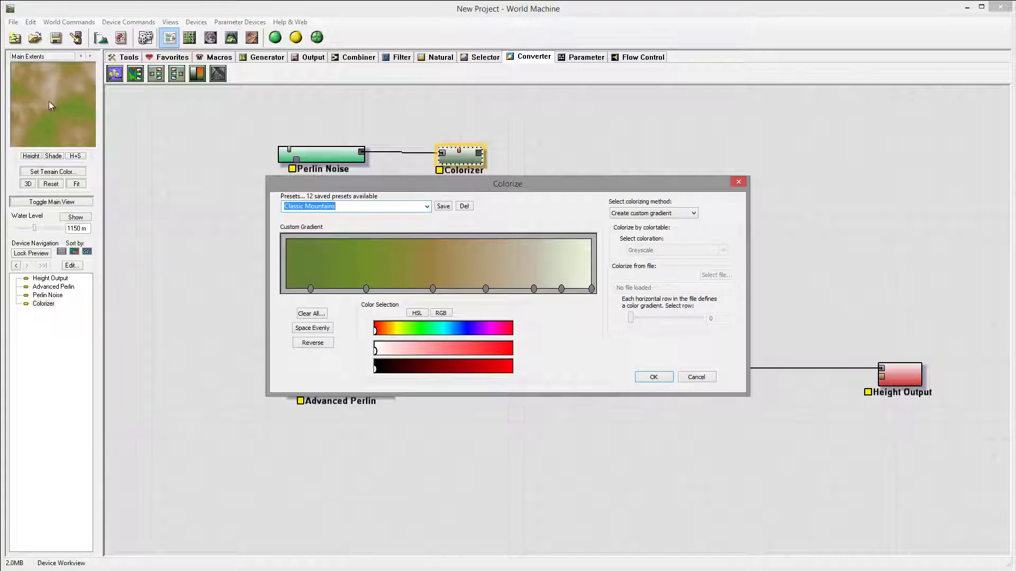
Step: Add a brownish color point between the first two stops of the Colorizer's gradient and accept the settings
{"action": "left_click", "coordinate": [337, 267]}
{"action": "left_click", "coordinate": [406, 331]}
{"action": "left_click_drag", "start_coordinate": [405, 331], "coordinate": [394, 331]}
{"action": "left_click_drag", "start_coordinate": [448, 369], "coordinate": [470, 351]}
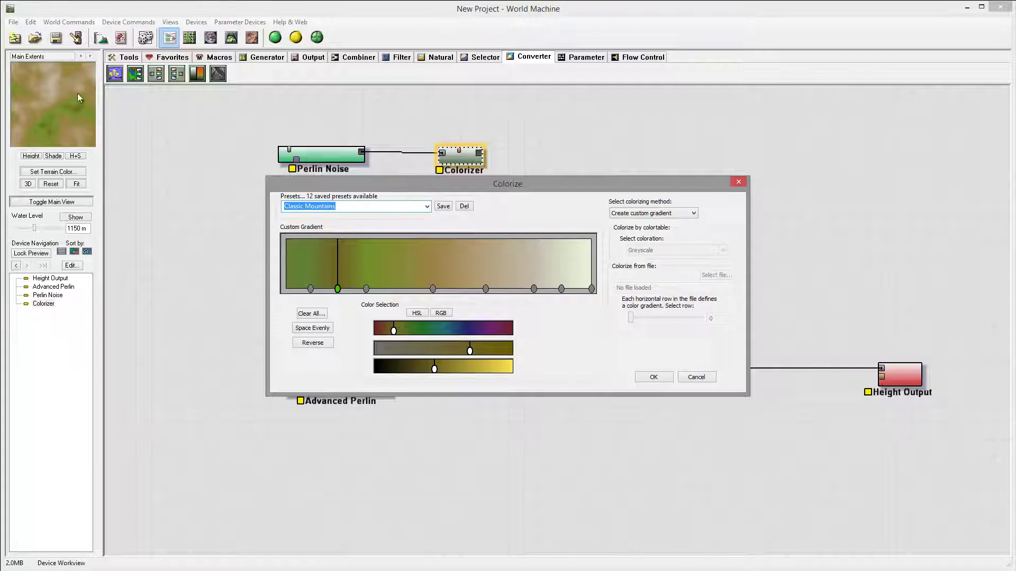
{"action": "left_click", "coordinate": [652, 375]}
{"action": "left_click_drag", "start_coordinate": [461, 160], "coordinate": [460, 158]}
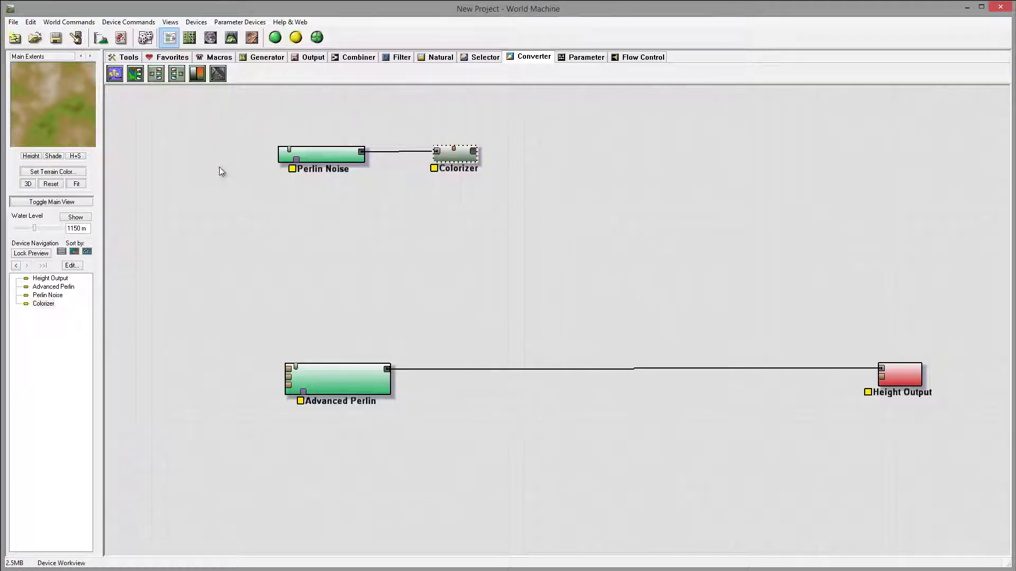
Step: Reduce the Perlin Noise device's feature scale for finer detail and accept the settings
{"action": "double_click", "coordinate": [318, 155]}
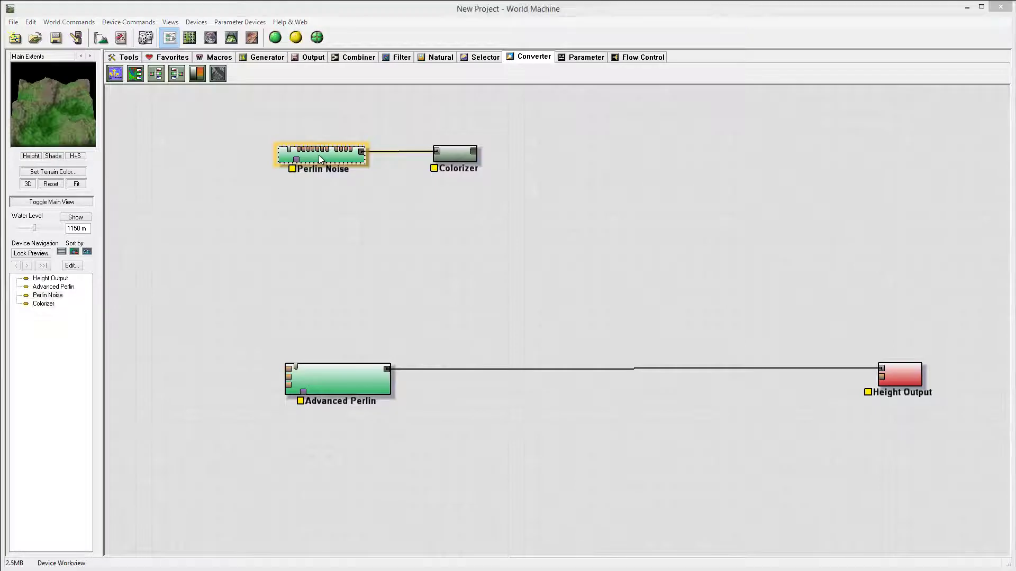
{"action": "left_click_drag", "start_coordinate": [419, 271], "coordinate": [399, 270]}
{"action": "left_click", "coordinate": [533, 353]}
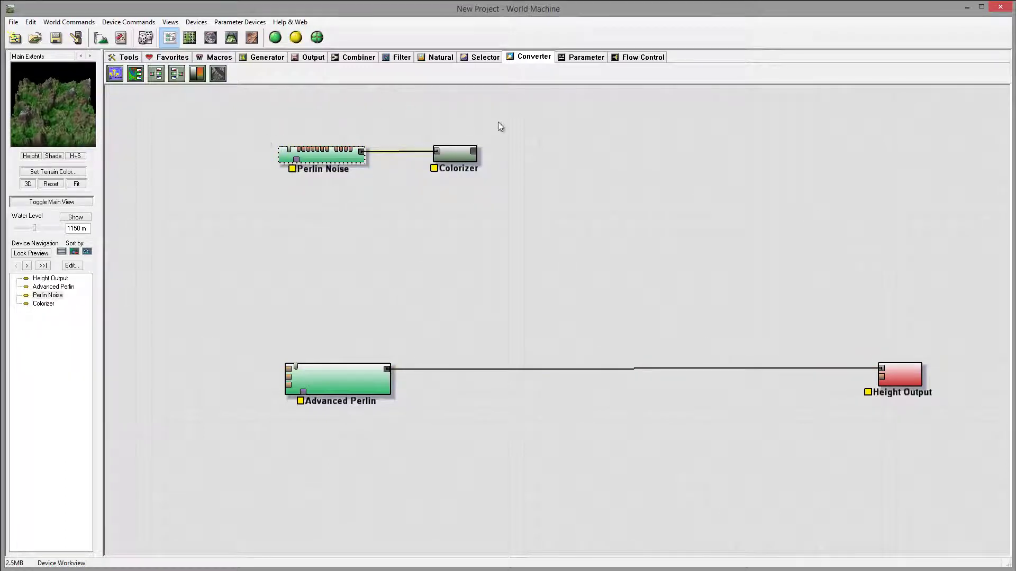
Step: Shift Perlin Noise and Colorizer toward the upper-left of the network, and move Advanced Perlin and Height Output leftward
{"action": "left_click_drag", "start_coordinate": [338, 156], "coordinate": [282, 135]}
{"action": "left_click_drag", "start_coordinate": [453, 154], "coordinate": [440, 131]}
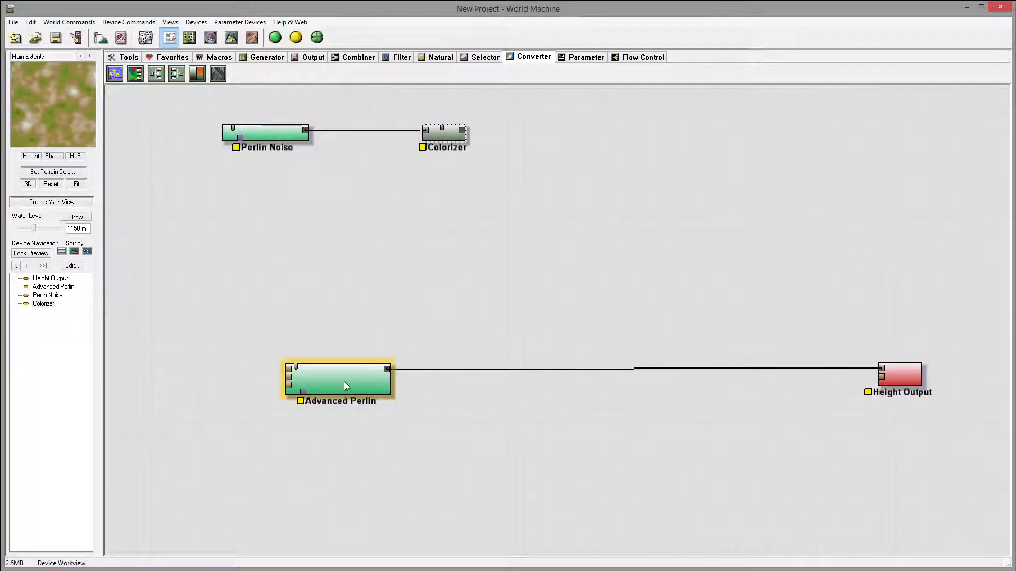
{"action": "left_click_drag", "start_coordinate": [344, 382], "coordinate": [311, 376]}
{"action": "left_click_drag", "start_coordinate": [906, 379], "coordinate": [793, 375]}
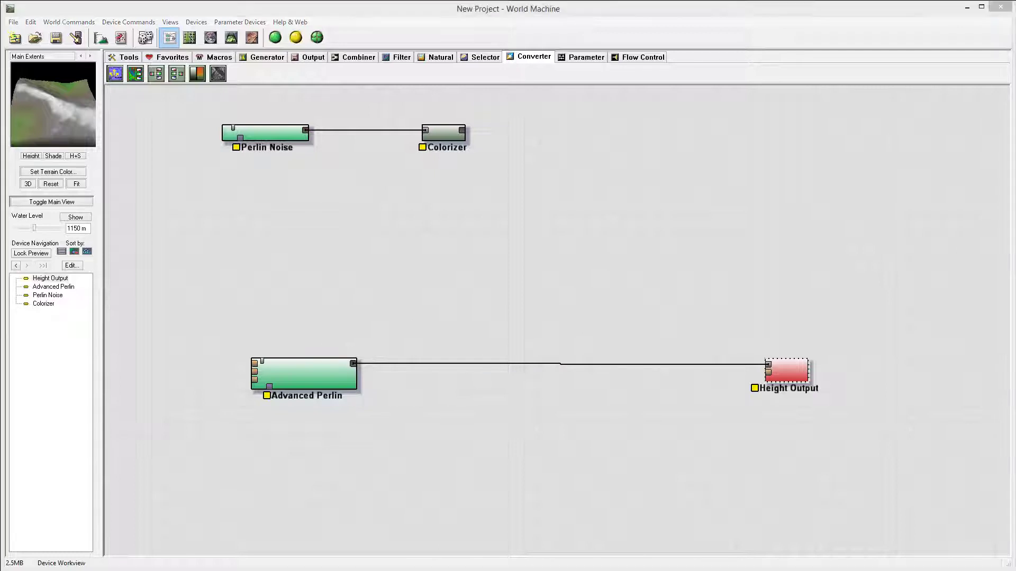
Step: Set the Advanced Perlin device's feature scale to about 6.73 km
{"action": "left_click", "coordinate": [323, 374]}
{"action": "double_click", "coordinate": [324, 376]}
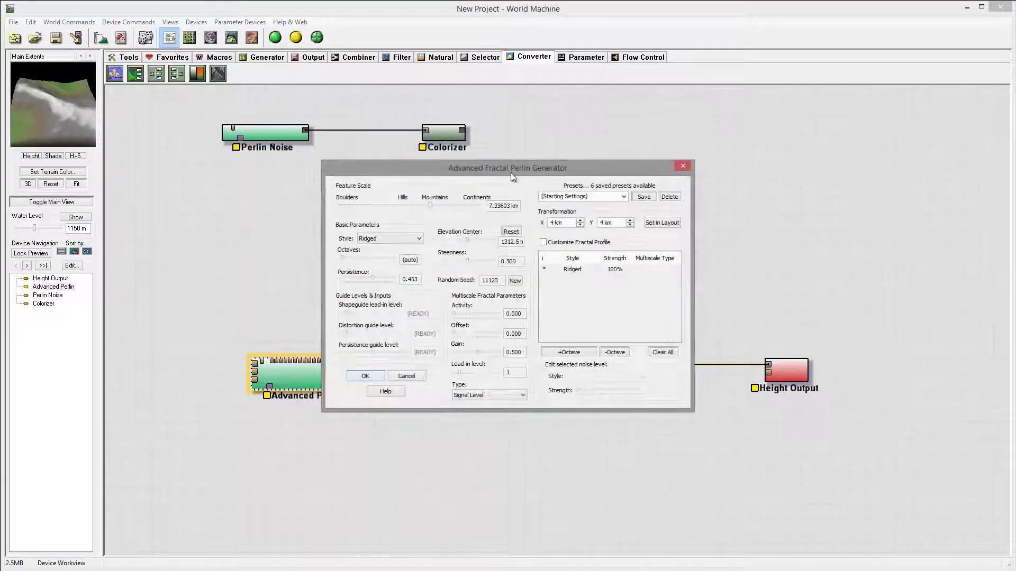
{"action": "left_click", "coordinate": [421, 208]}
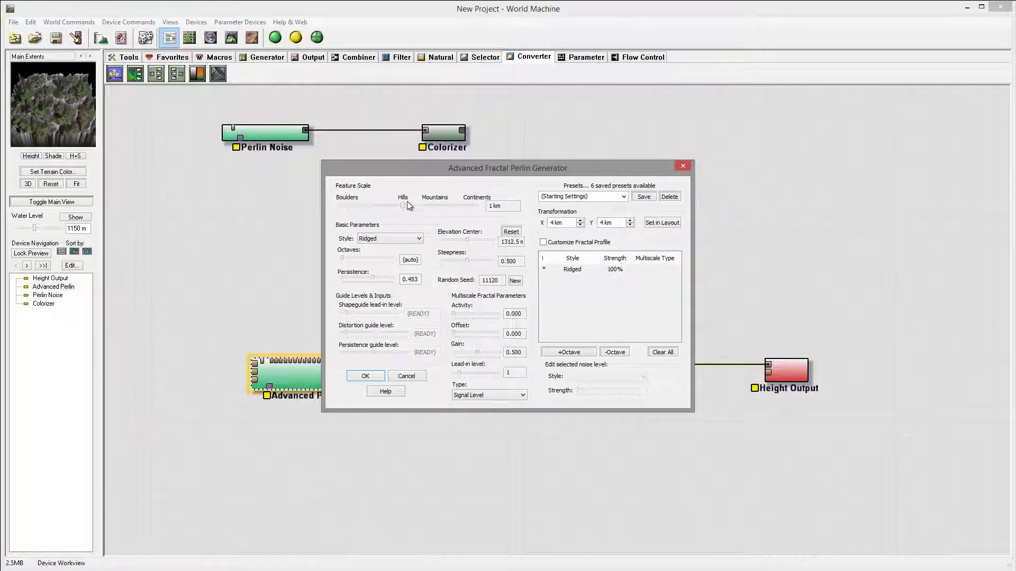
{"action": "left_click_drag", "start_coordinate": [404, 206], "coordinate": [429, 208]}
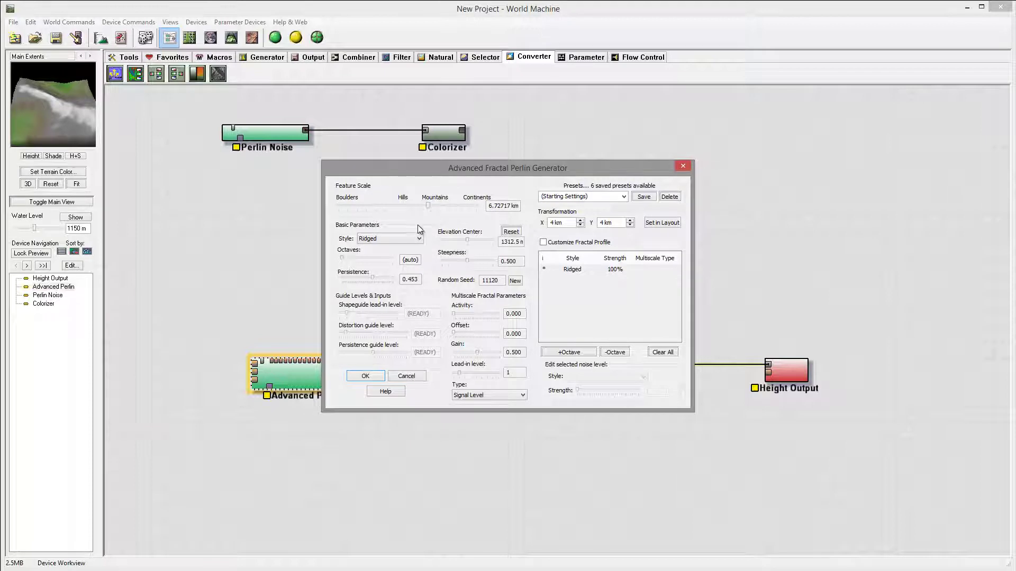
Step: Set Advanced Perlin to the Billowy style with elevation center about 2379 m and steepness 0.563, and accept the settings
{"action": "left_click", "coordinate": [388, 239]}
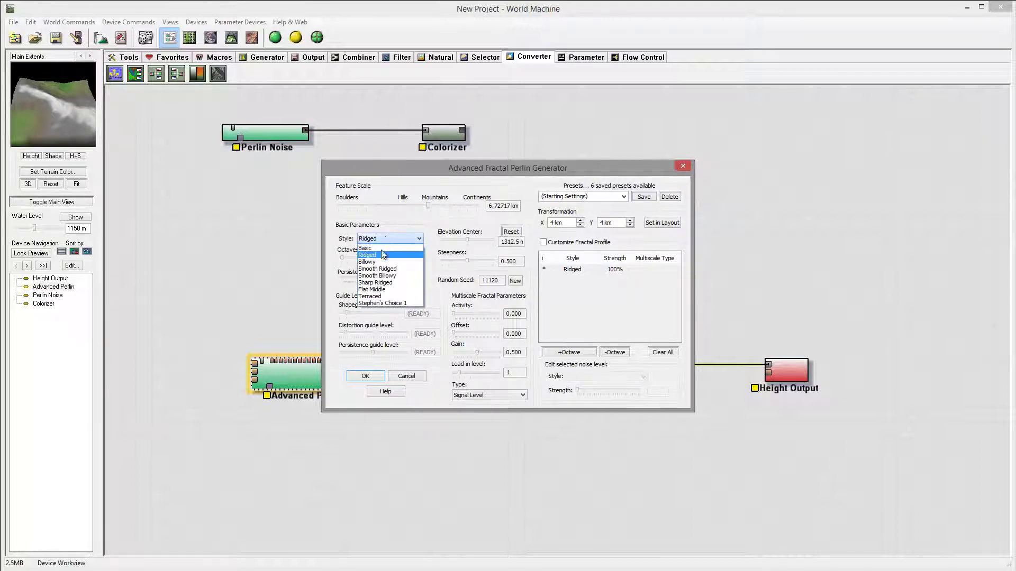
{"action": "left_click", "coordinate": [381, 262]}
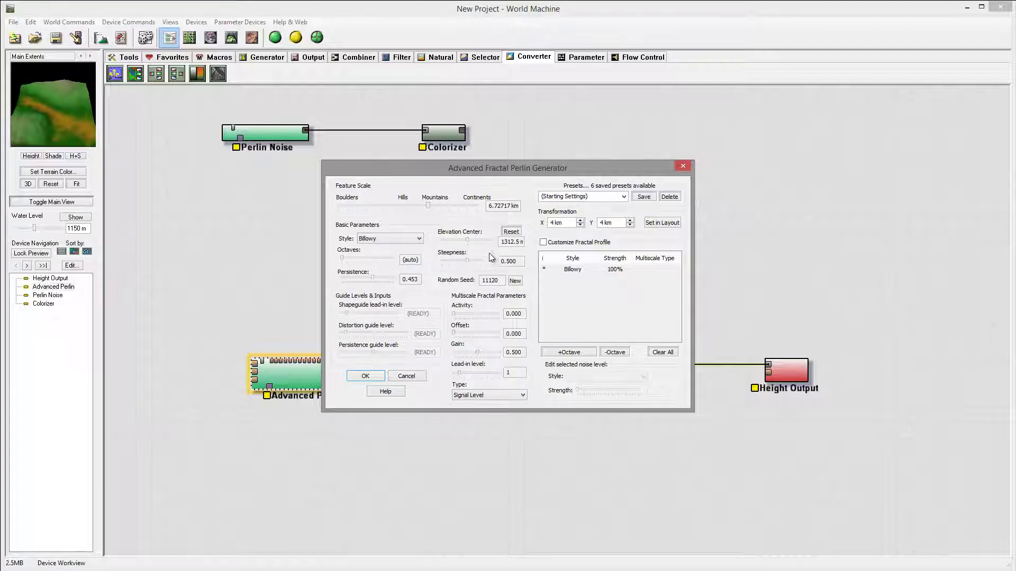
{"action": "left_click_drag", "start_coordinate": [467, 242], "coordinate": [488, 241]}
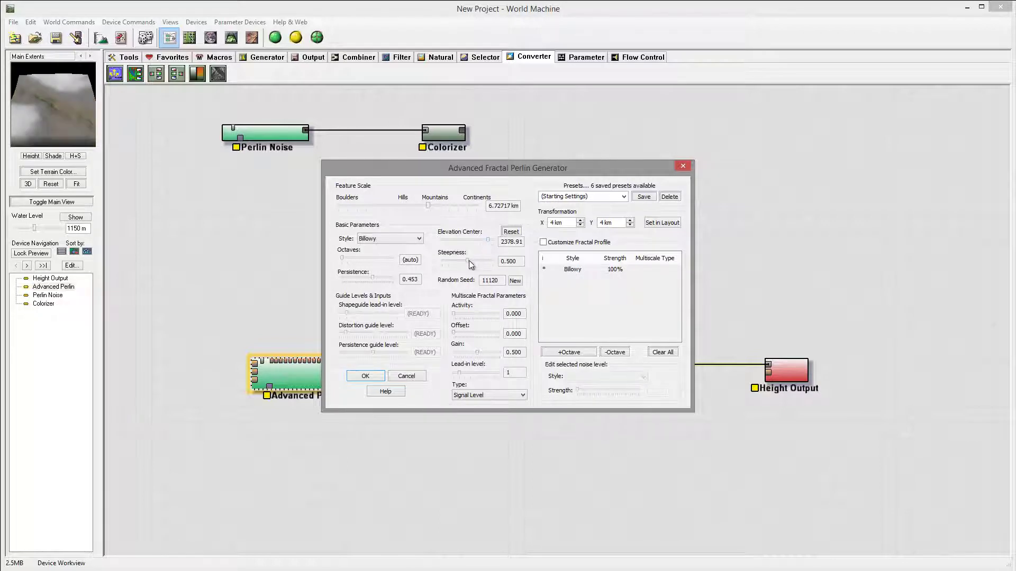
{"action": "left_click_drag", "start_coordinate": [468, 260], "coordinate": [471, 260]}
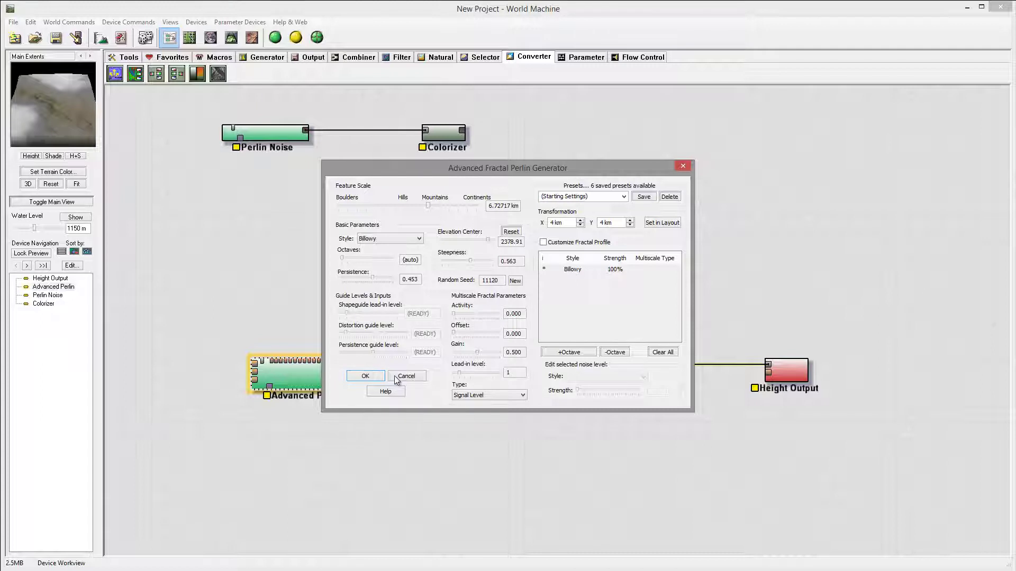
{"action": "left_click", "coordinate": [366, 379]}
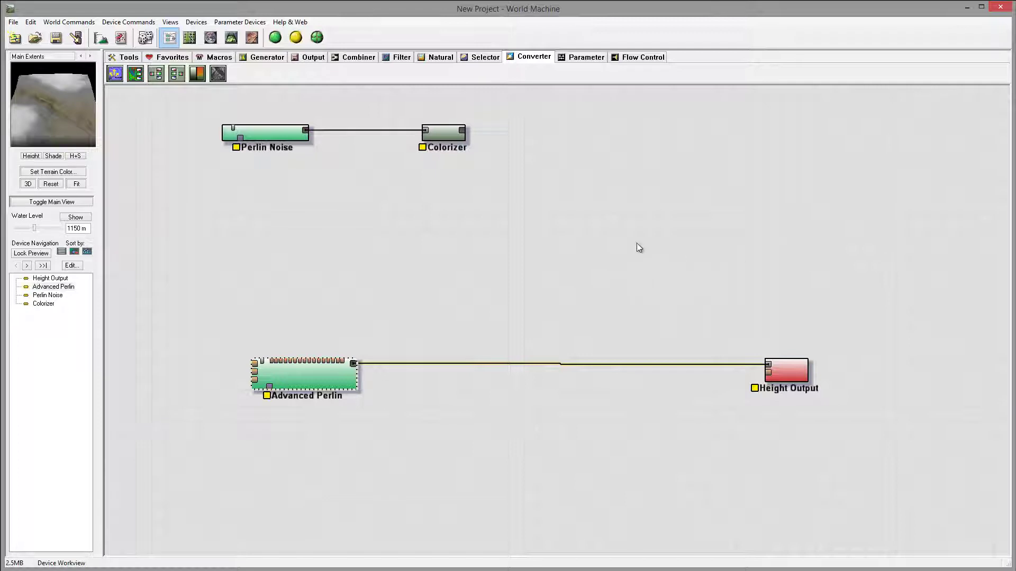
Step: Enlarge the main render extents in the layout view by moving its upper-left and lower-right corners outward
{"action": "right_click_drag", "start_coordinate": [305, 291], "coordinate": [517, 242]}
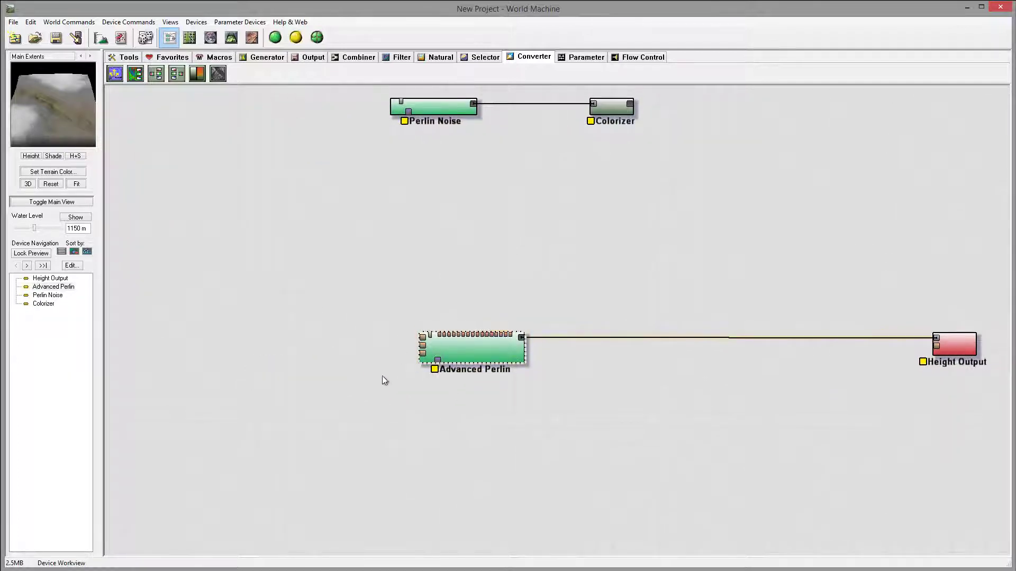
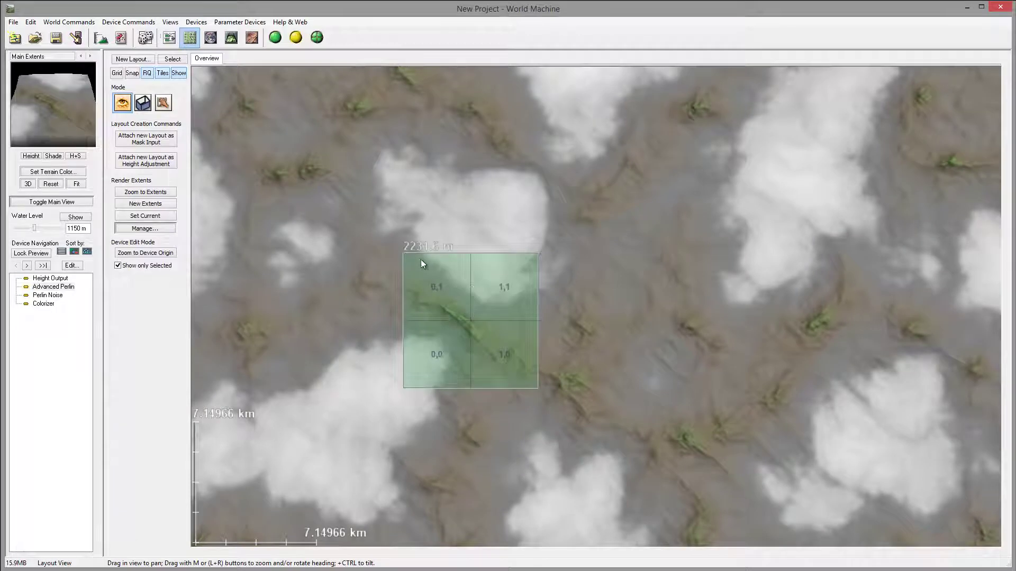
{"action": "key", "text": "r"}
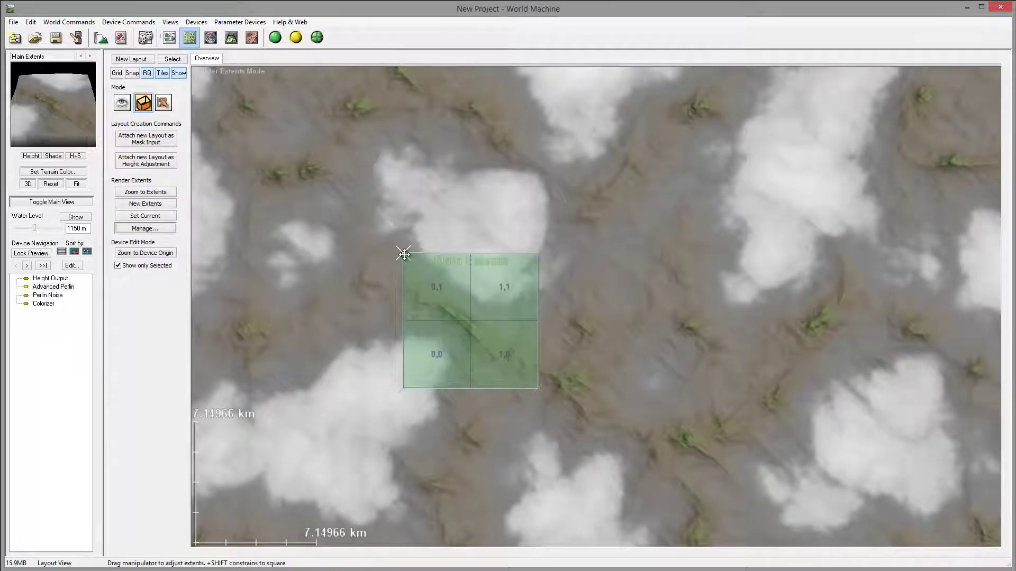
{"action": "left_click_drag", "start_coordinate": [404, 249], "coordinate": [355, 206]}
{"action": "left_click_drag", "start_coordinate": [539, 382], "coordinate": [594, 443]}
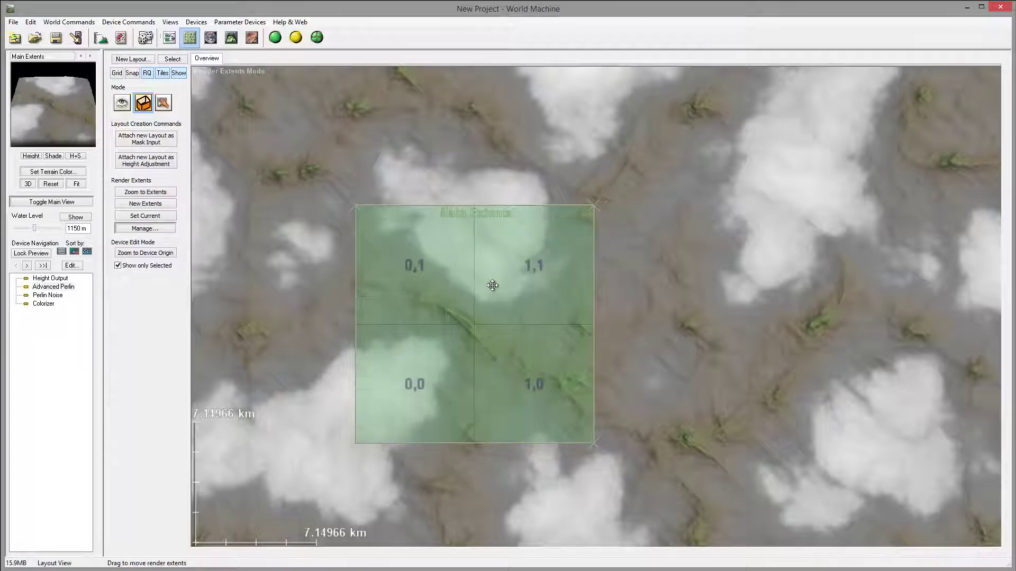
Step: Create a new layout and place a circle shape centered on the render extents, roughly filling them
{"action": "left_click", "coordinate": [131, 61]}
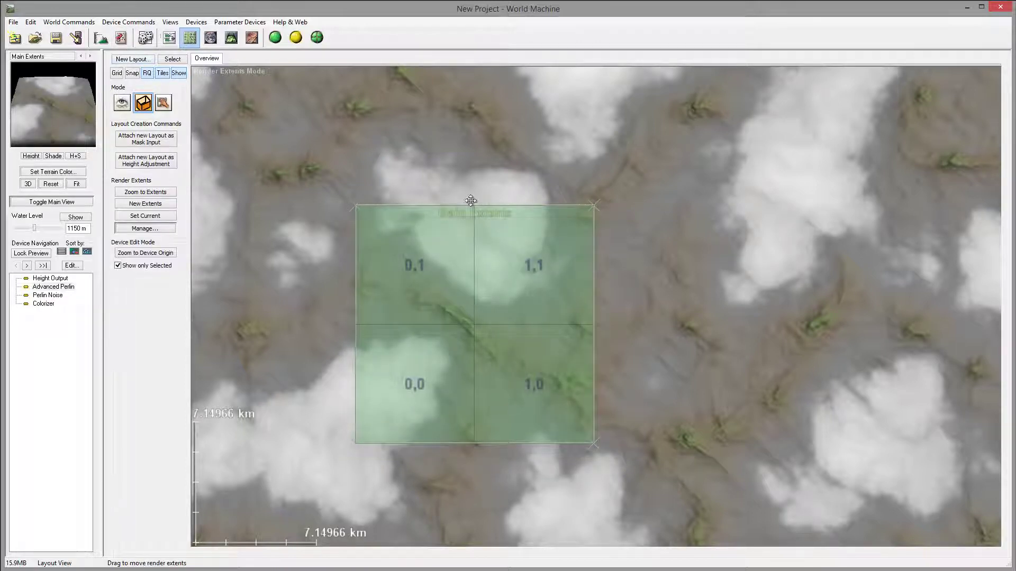
{"action": "left_click", "coordinate": [130, 59]}
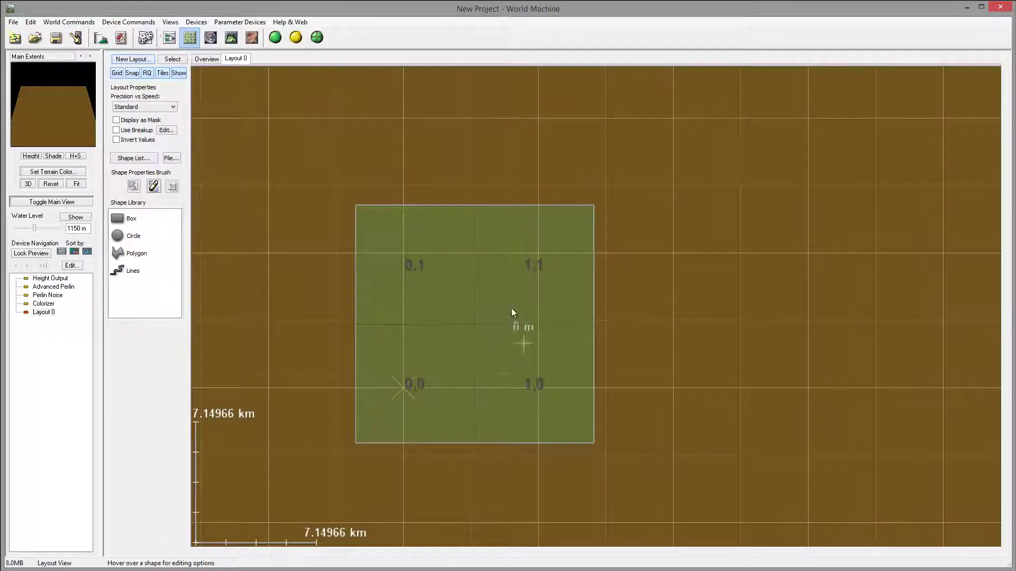
{"action": "left_click_drag", "start_coordinate": [124, 236], "coordinate": [532, 358]}
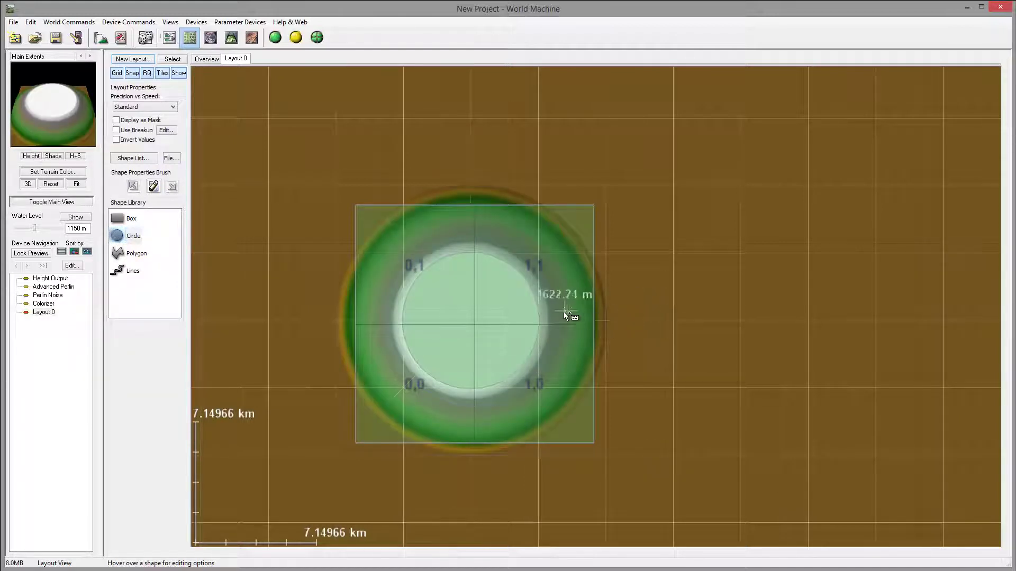
Step: Enable fractal breakup at 1.00 on the layout with a smaller breakup scale, and pull the circle's falloff just inside the render extents
{"action": "left_click", "coordinate": [127, 130]}
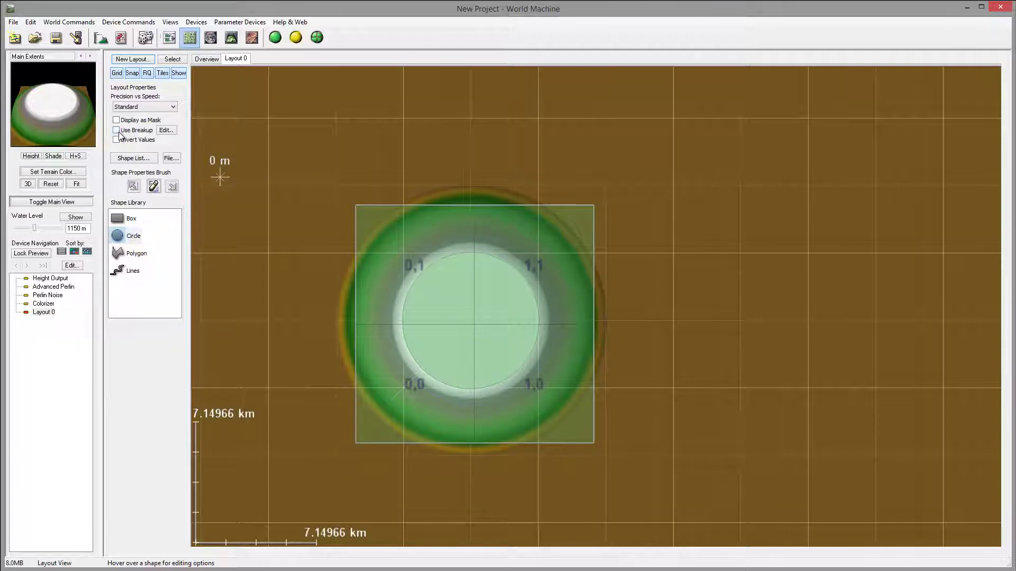
{"action": "left_click", "coordinate": [166, 130]}
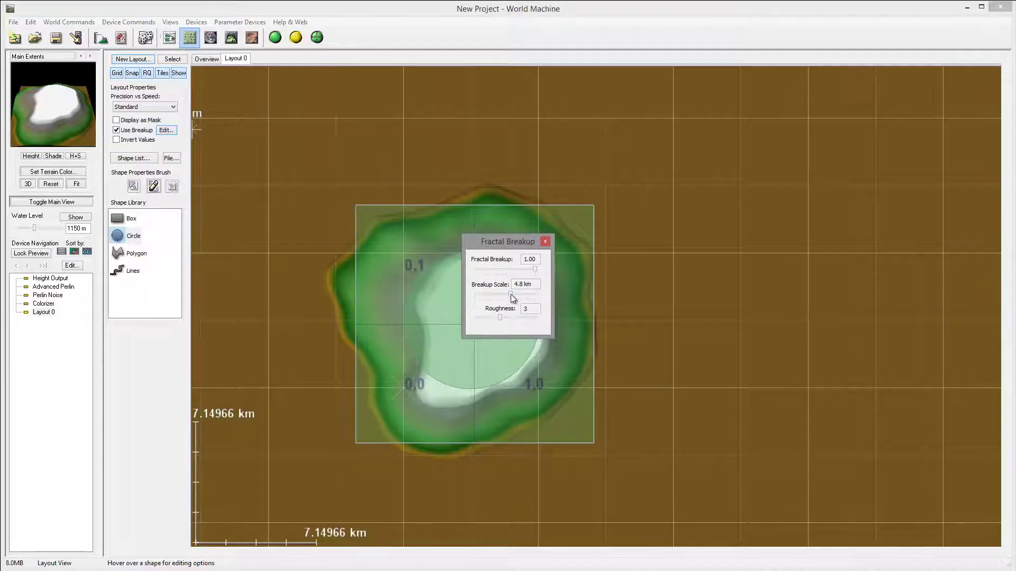
{"action": "left_click_drag", "start_coordinate": [512, 298], "coordinate": [511, 299]}
{"action": "left_click_drag", "start_coordinate": [509, 298], "coordinate": [507, 296]}
{"action": "left_click", "coordinate": [545, 242]}
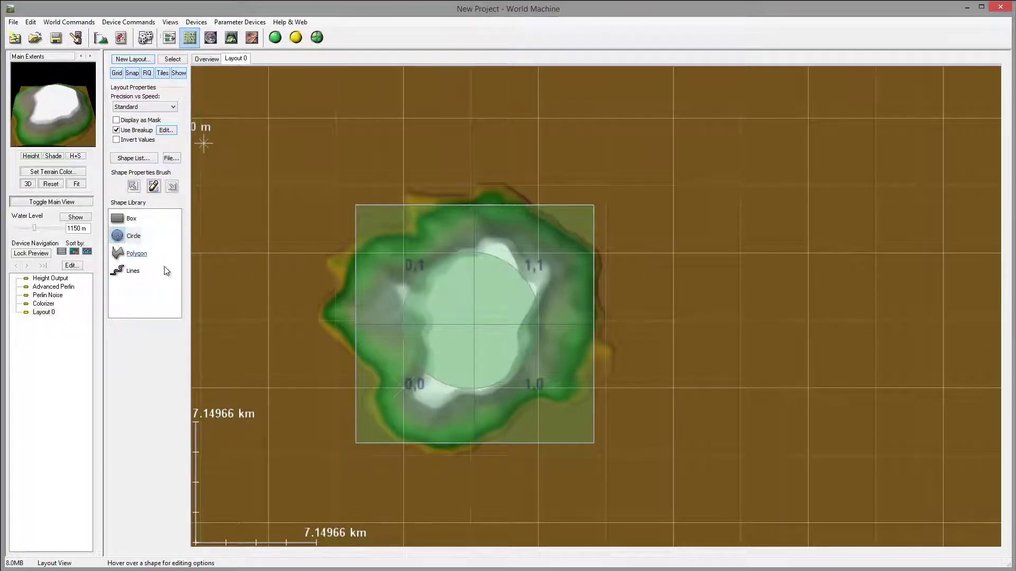
{"action": "left_click", "coordinate": [506, 325]}
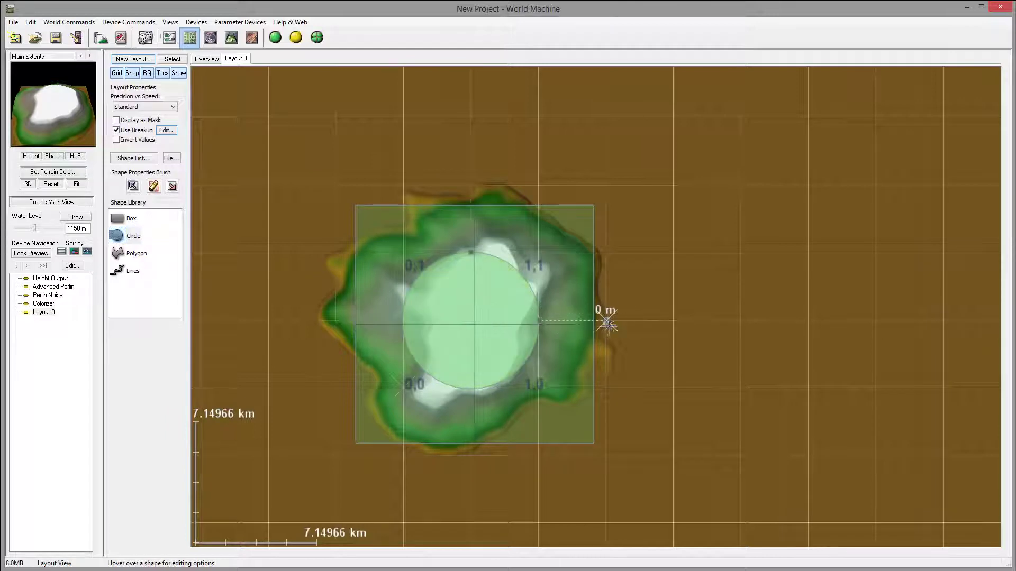
{"action": "left_click_drag", "start_coordinate": [596, 322], "coordinate": [589, 321]}
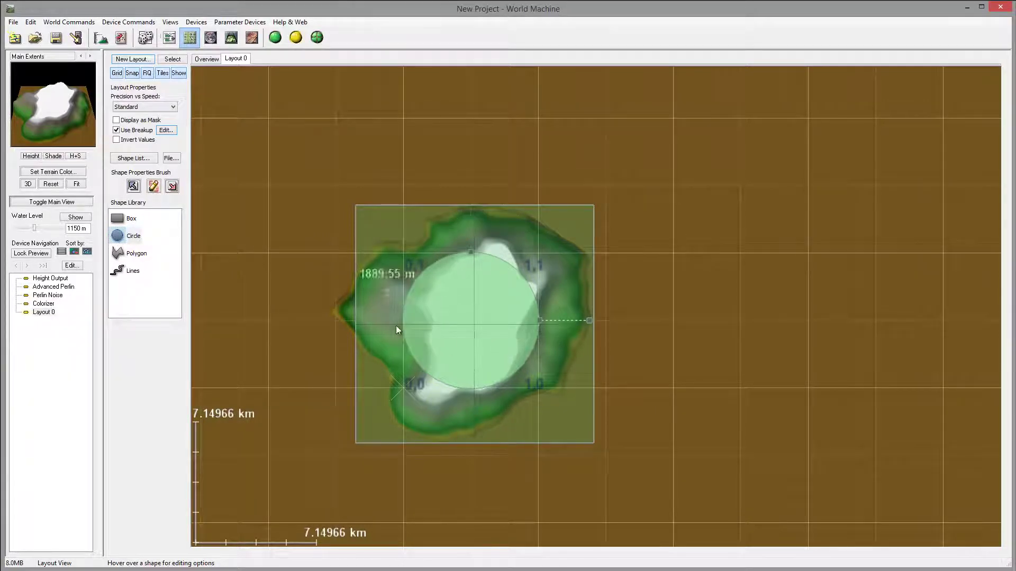
Step: Place the Layout 0 generator to the left of Advanced Perlin, connect it to Advanced Perlin's mask input, and compare both previews
{"action": "left_click", "coordinate": [169, 40]}
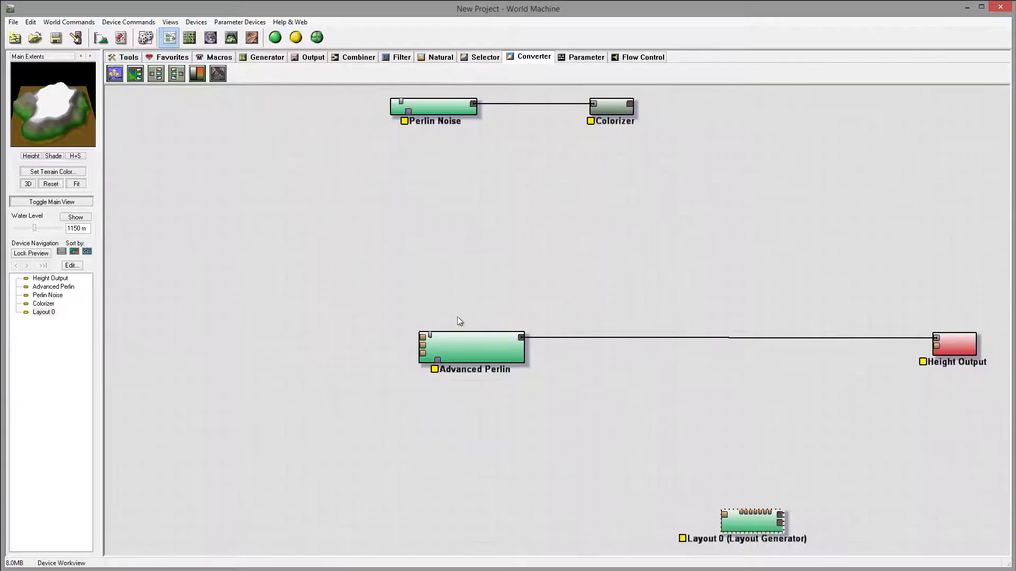
{"action": "left_click_drag", "start_coordinate": [770, 481], "coordinate": [459, 319]}
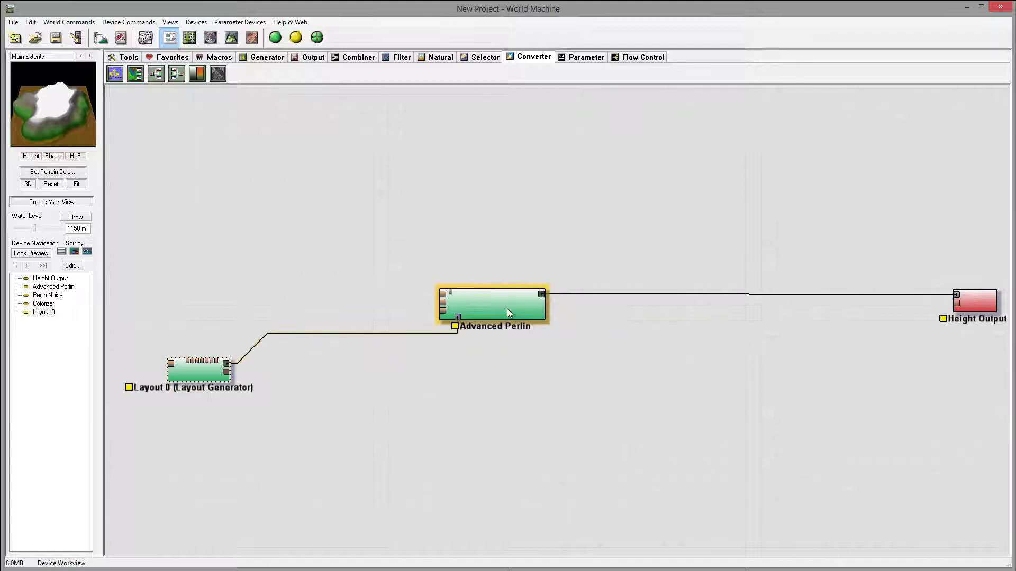
{"action": "left_click", "coordinate": [491, 315]}
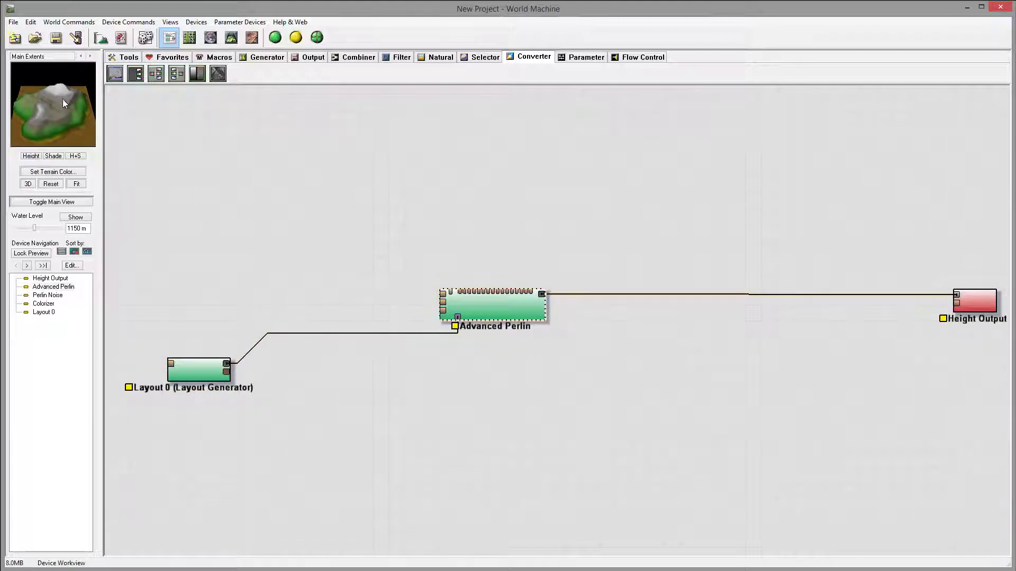
{"action": "mouse_move", "coordinate": [61, 112]}
{"action": "left_mouse_down"}
{"action": "mouse_move", "coordinate": [37, 128]}
{"action": "mouse_move", "coordinate": [65, 115]}
{"action": "mouse_move", "coordinate": [65, 81]}
{"action": "mouse_move", "coordinate": [65, 126]}
{"action": "left_mouse_up"}
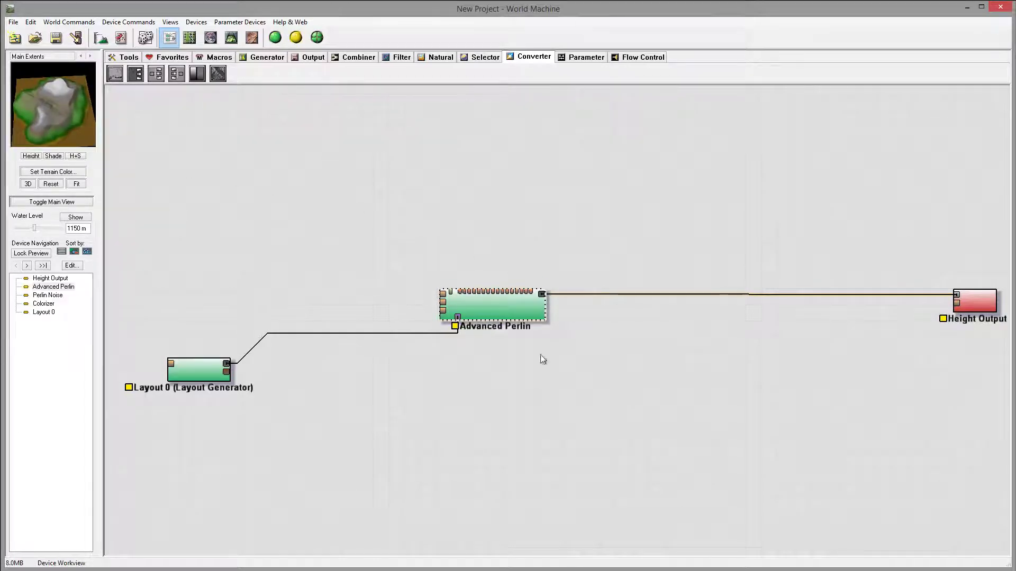
{"action": "mouse_move", "coordinate": [207, 372]}
{"action": "left_mouse_down"}
{"action": "mouse_move", "coordinate": [230, 421]}
{"action": "mouse_move", "coordinate": [223, 369]}
{"action": "left_mouse_up"}
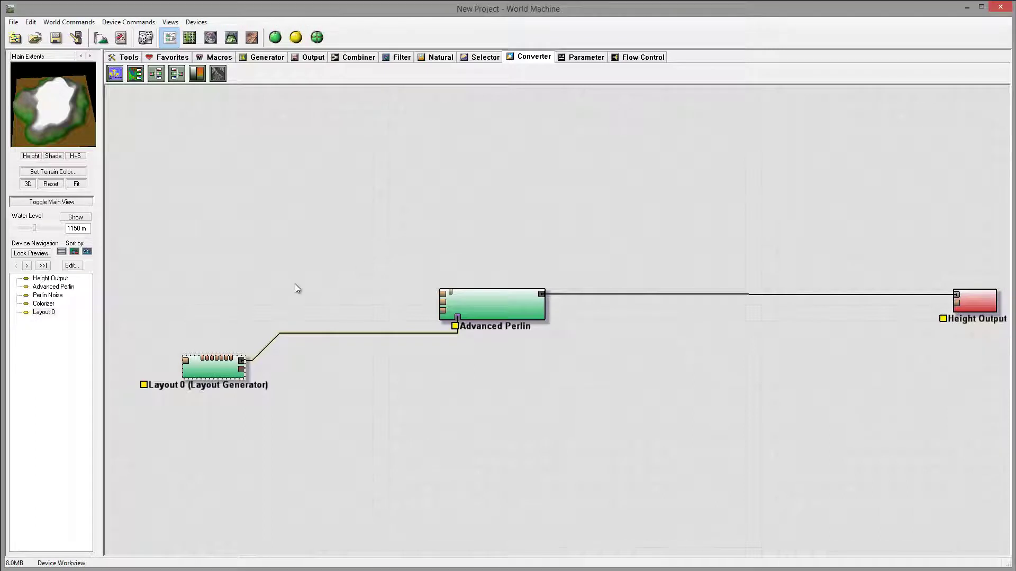
{"action": "right_click_drag", "start_coordinate": [294, 283], "coordinate": [389, 274]}
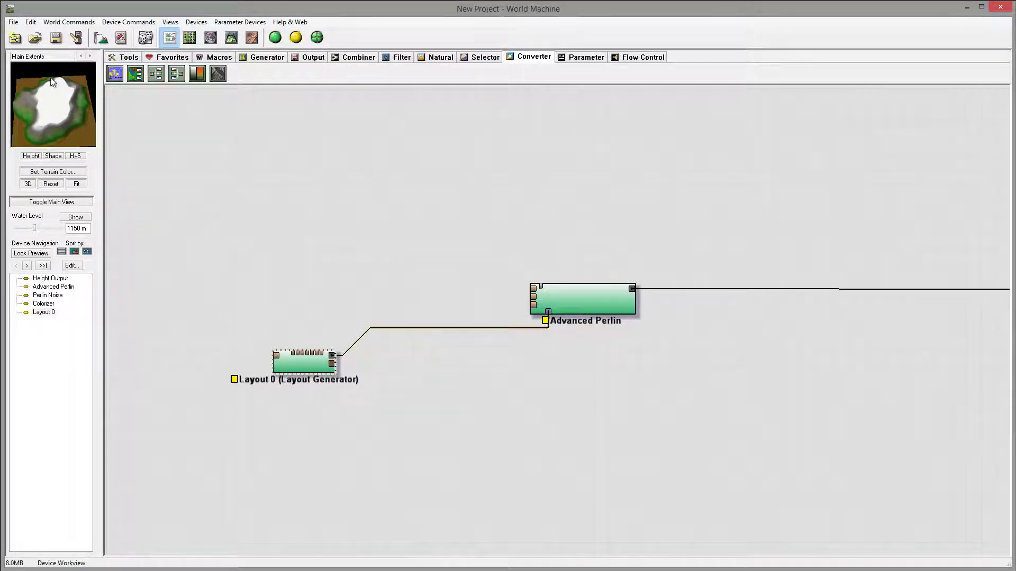
{"action": "right_click_drag", "start_coordinate": [543, 337], "coordinate": [487, 337]}
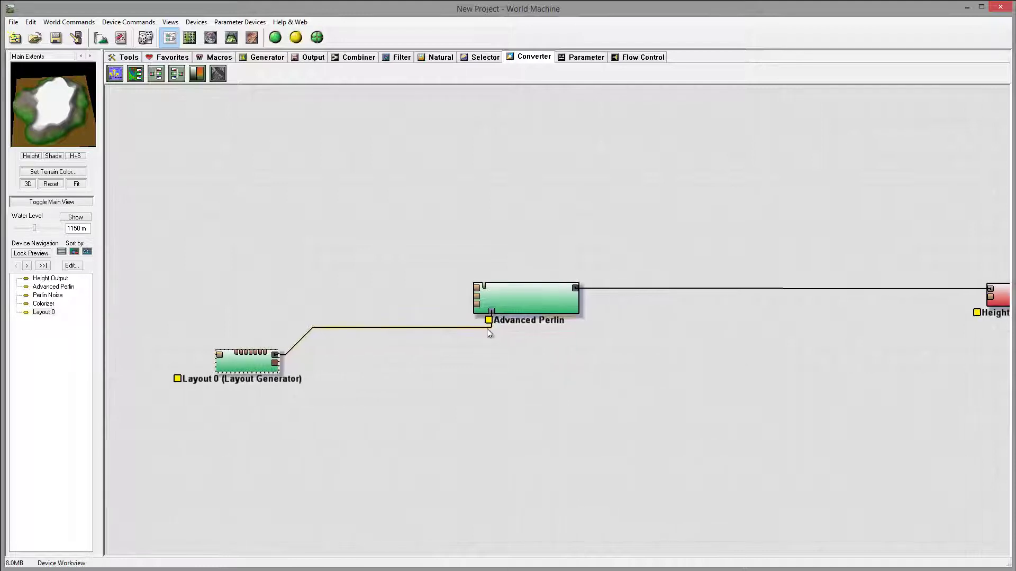
{"action": "left_click_drag", "start_coordinate": [250, 372], "coordinate": [247, 363]}
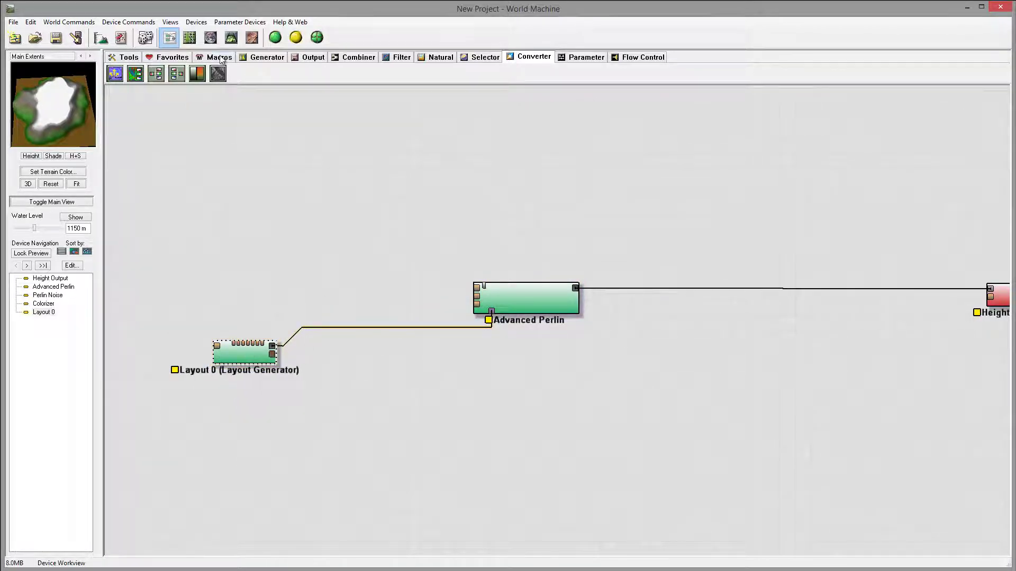
Step: Create a second layout and place a small circle near the center of the render extents, narrowing its falloff
{"action": "left_click", "coordinate": [189, 38]}
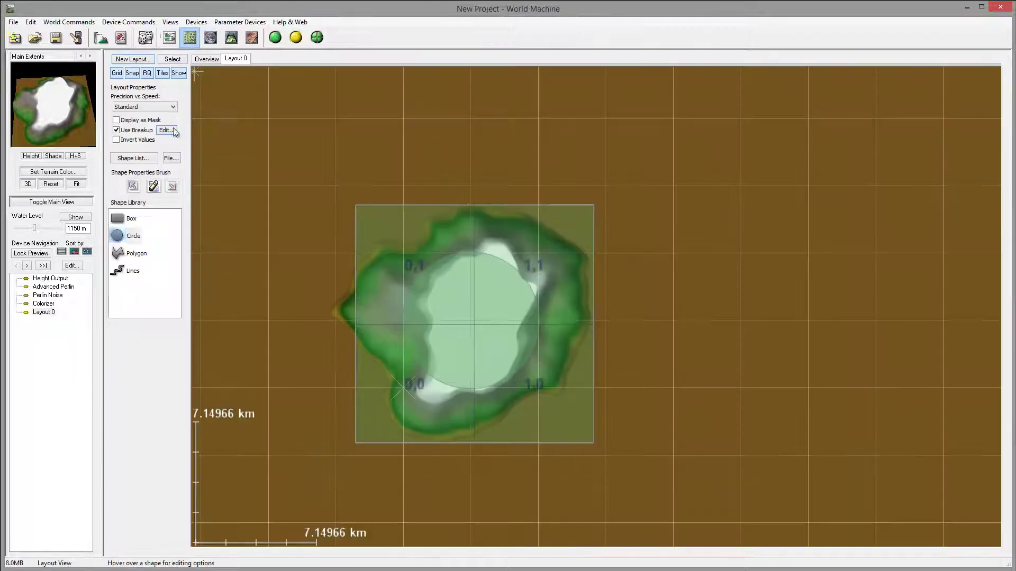
{"action": "left_click", "coordinate": [130, 59]}
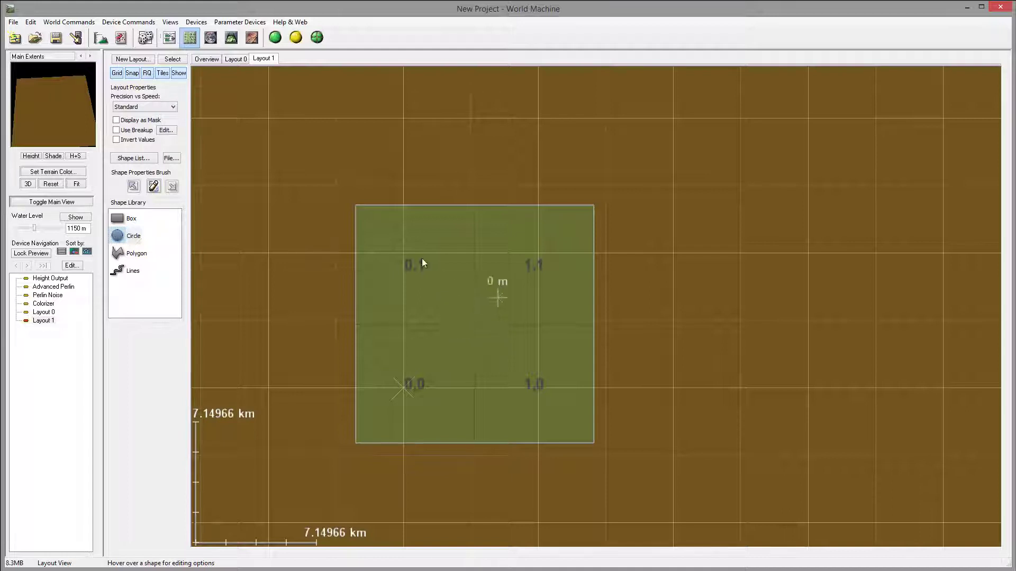
{"action": "left_click_drag", "start_coordinate": [122, 236], "coordinate": [481, 319]}
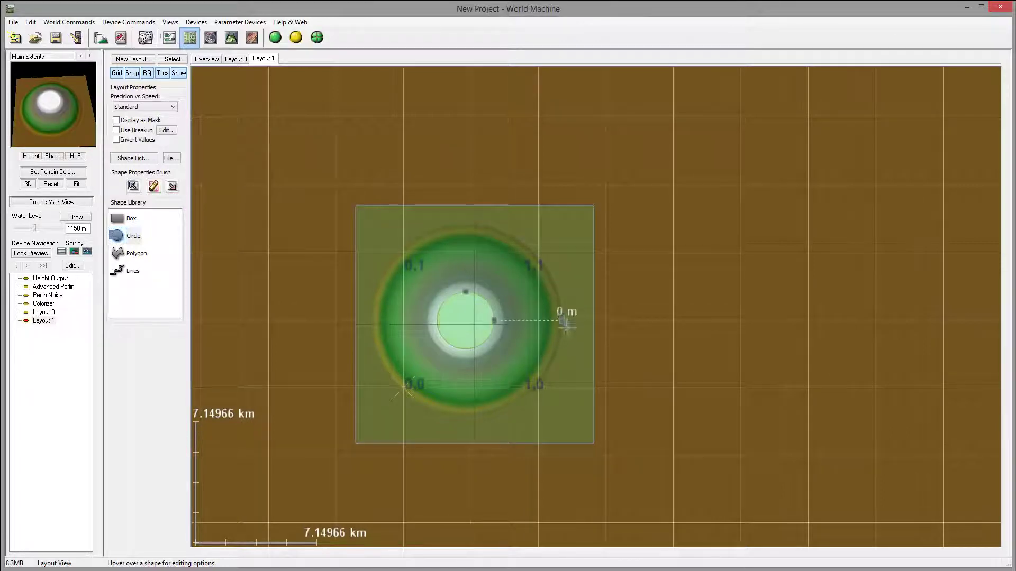
{"action": "left_click_drag", "start_coordinate": [562, 317], "coordinate": [540, 323]}
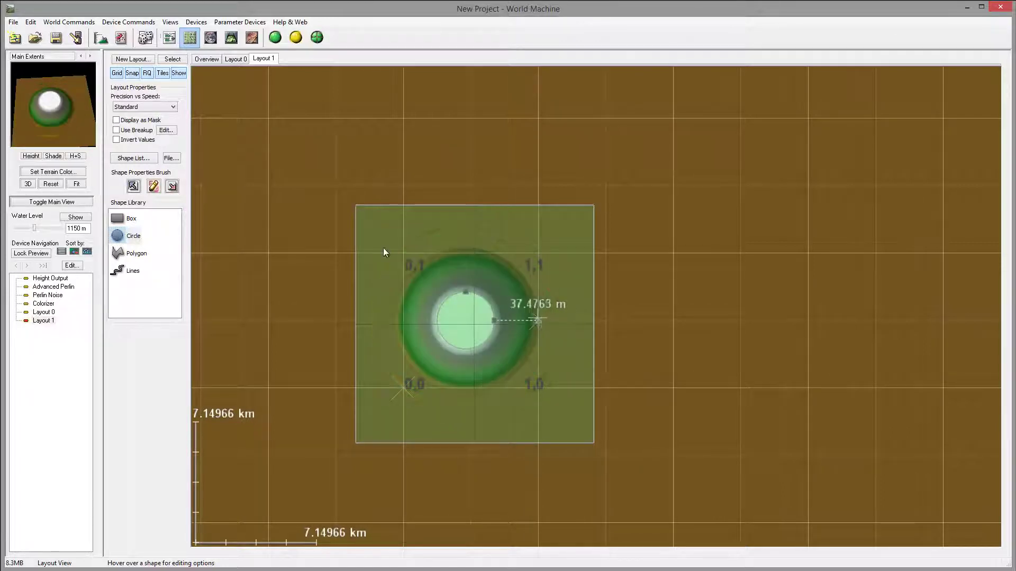
Step: Enable breakup and inverted values for Layout 1, and place its generator directly below Layout 0 in the device network
{"action": "left_click", "coordinate": [121, 131]}
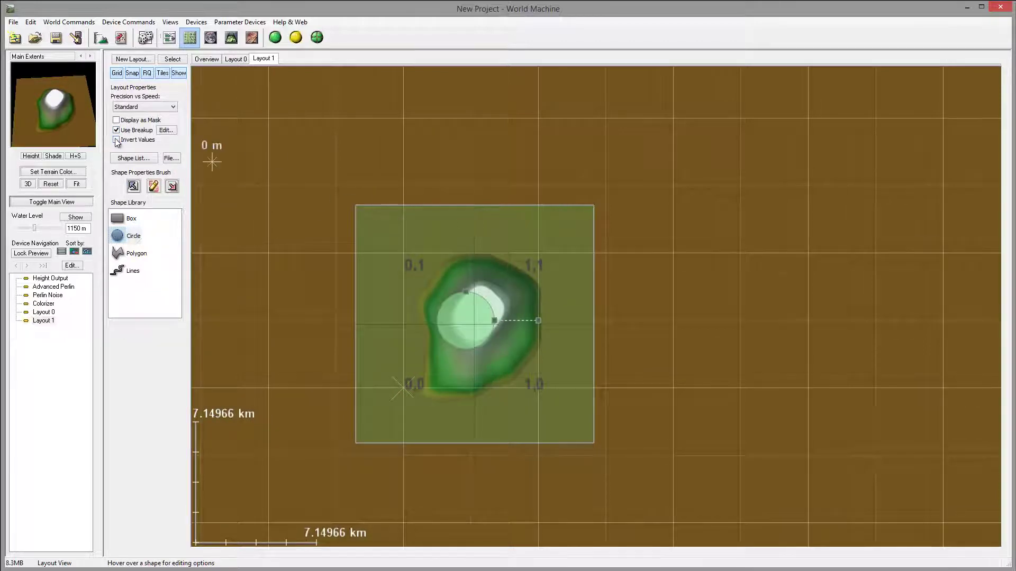
{"action": "left_click", "coordinate": [116, 140]}
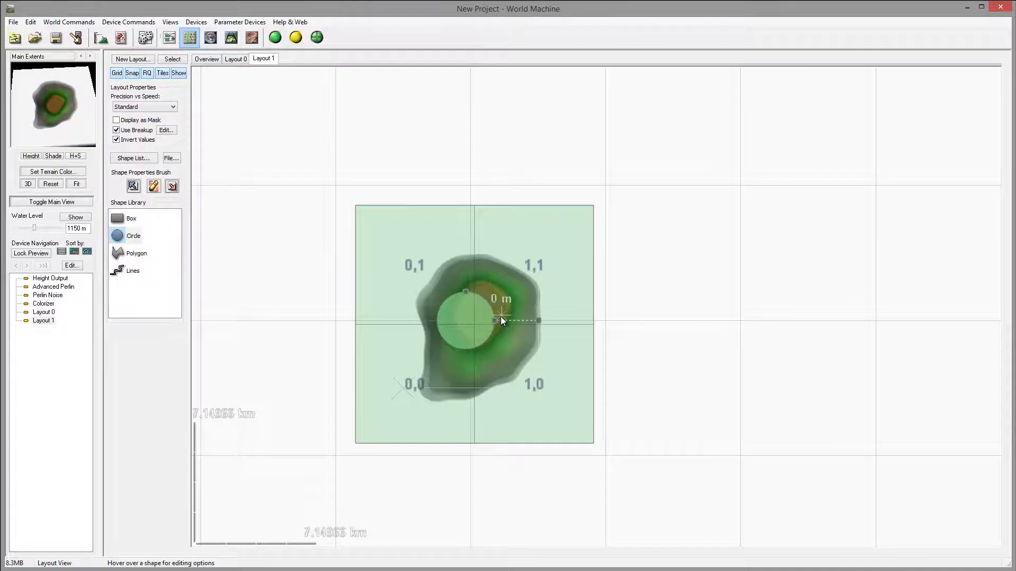
{"action": "left_click", "coordinate": [170, 37]}
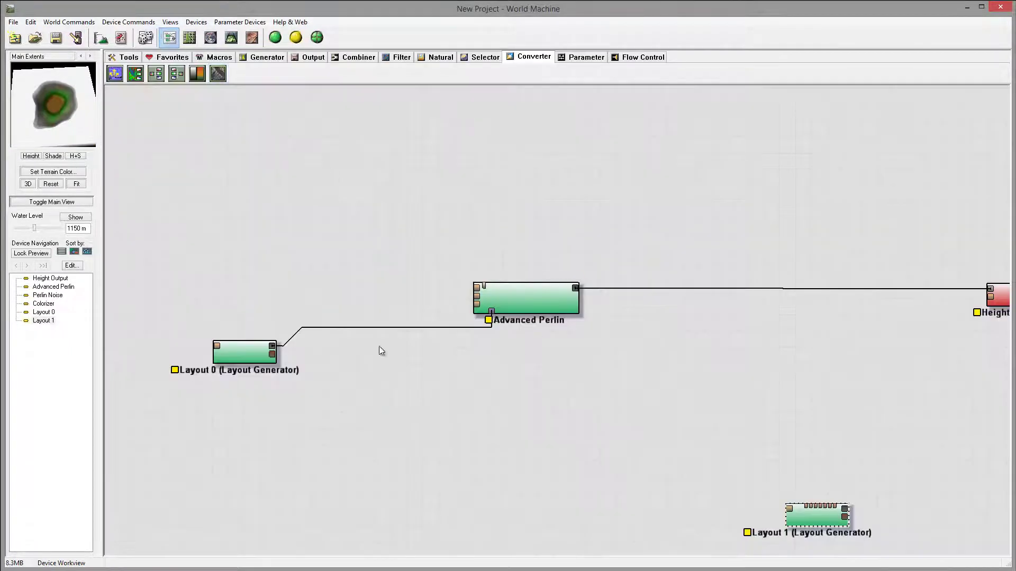
{"action": "left_click_drag", "start_coordinate": [824, 520], "coordinate": [244, 437]}
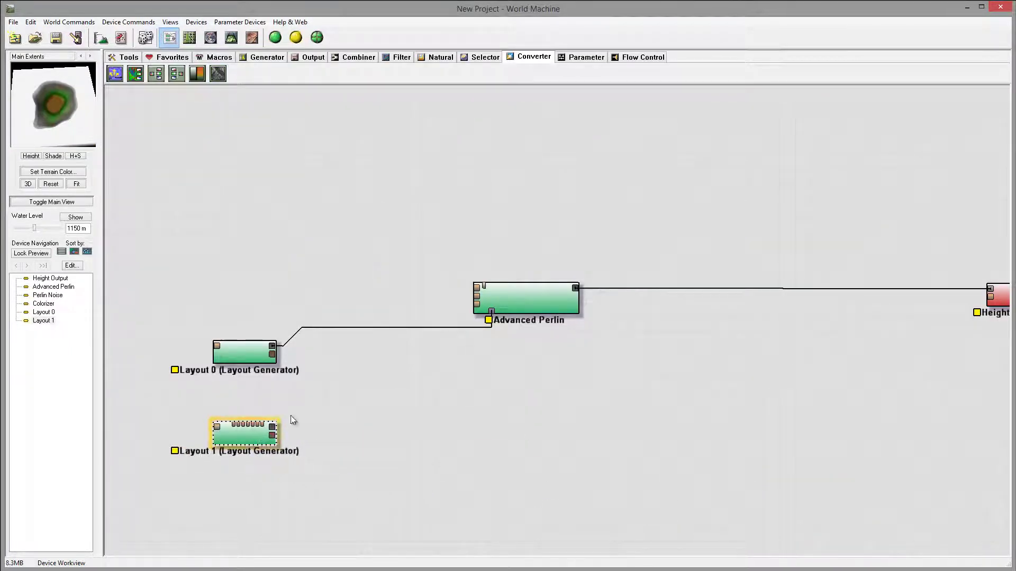
{"action": "right_click_drag", "start_coordinate": [364, 381], "coordinate": [466, 385]}
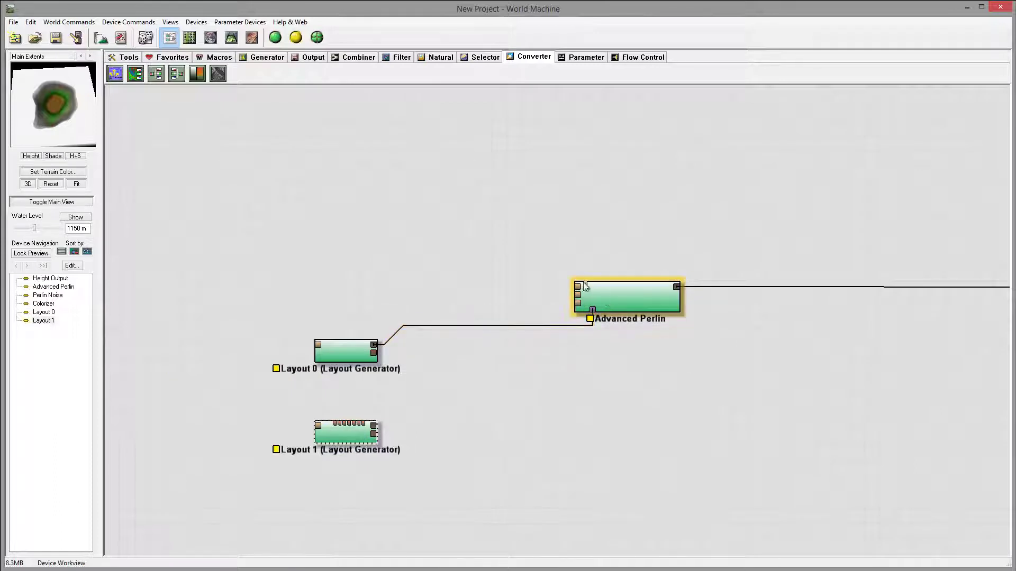
Step: Add a Combiner beside the two layout generators, feed Layout 0 and Layout 1 into its inputs, and preview its output
{"action": "left_click", "coordinate": [350, 57]}
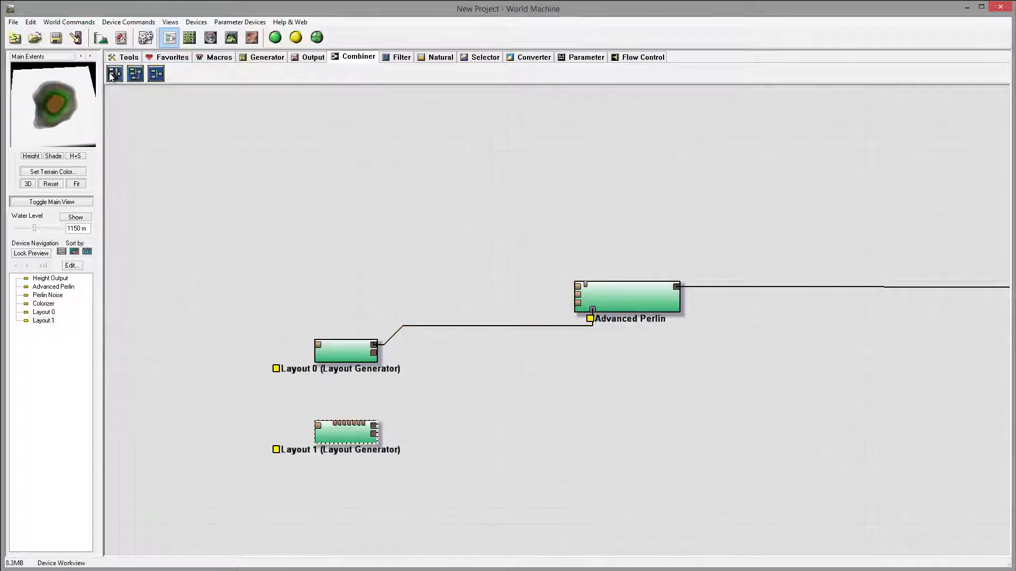
{"action": "left_click", "coordinate": [156, 74]}
{"action": "left_click", "coordinate": [477, 382]}
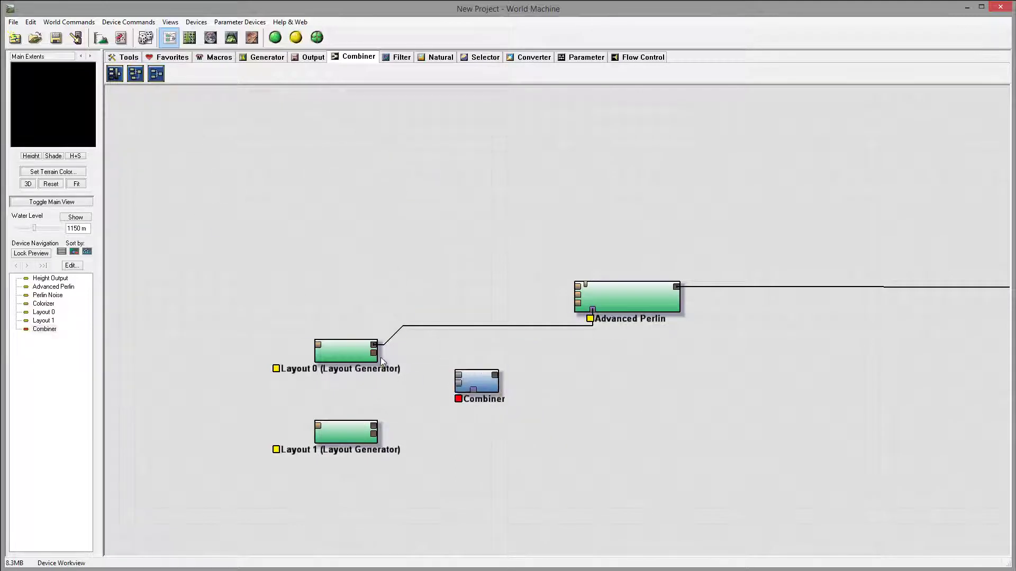
{"action": "left_click_drag", "start_coordinate": [374, 345], "coordinate": [461, 377]}
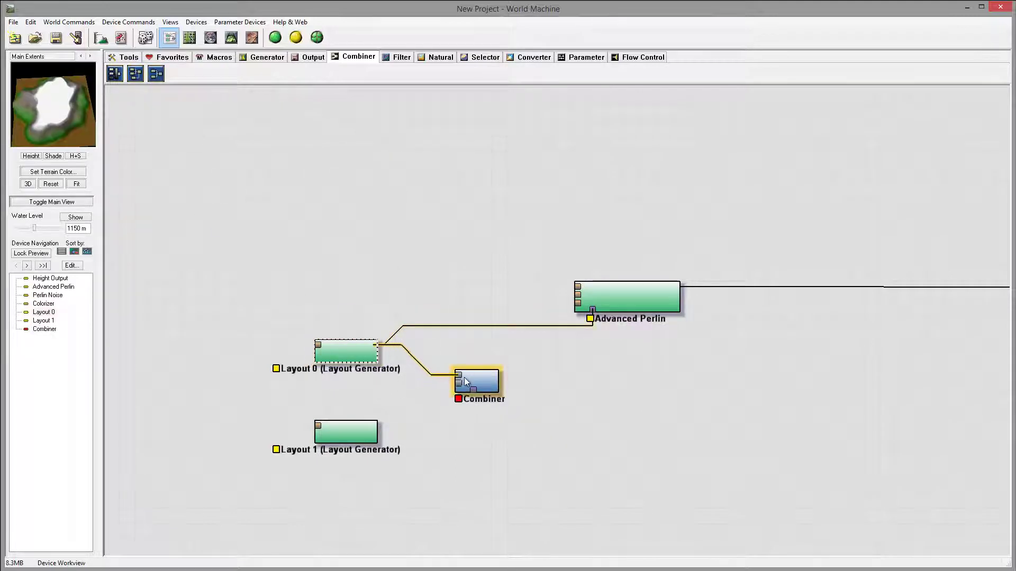
{"action": "left_click_drag", "start_coordinate": [374, 427], "coordinate": [463, 390]}
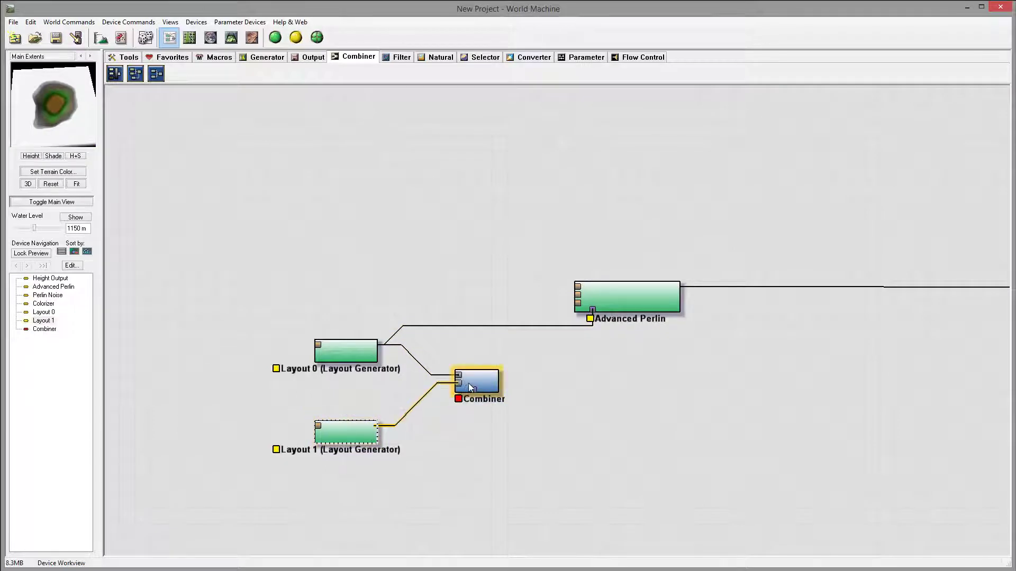
{"action": "left_click", "coordinate": [480, 379]}
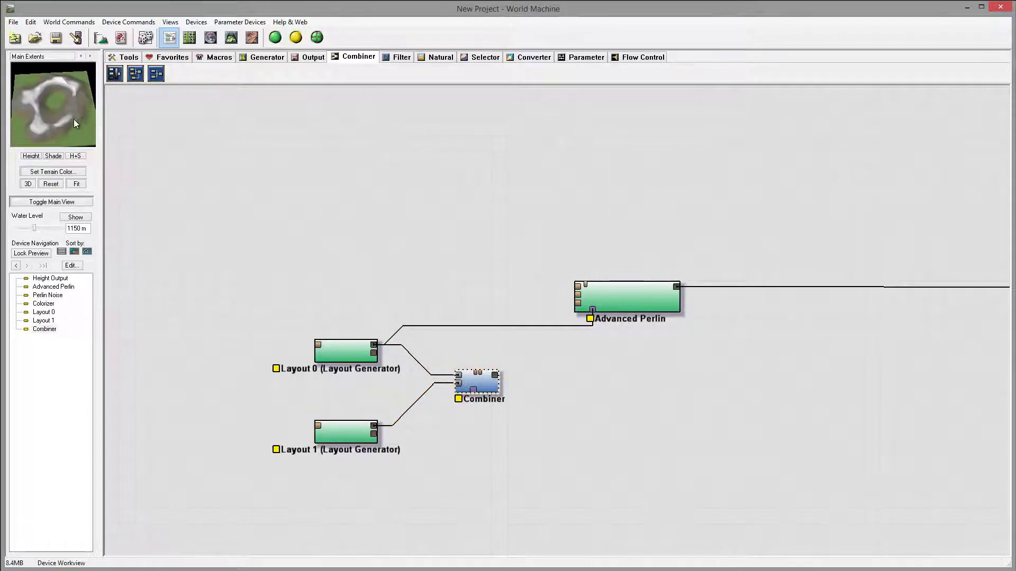
{"action": "mouse_move", "coordinate": [74, 120]}
{"action": "left_mouse_down"}
{"action": "mouse_move", "coordinate": [77, 85]}
{"action": "mouse_move", "coordinate": [59, 108]}
{"action": "left_mouse_up"}
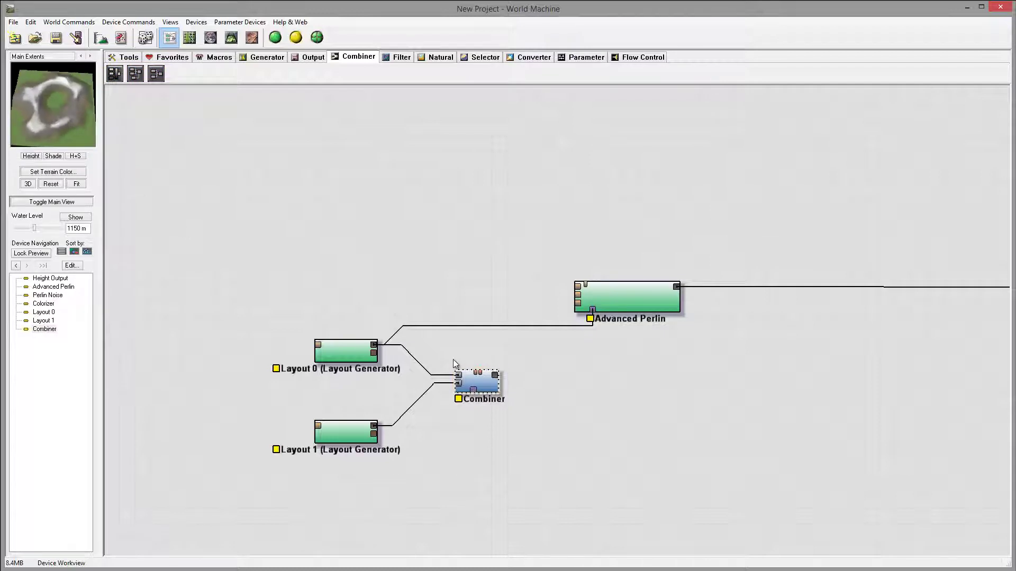
Step: Set the Combiner's method to Min with a strength of 0.78125 and accept the settings
{"action": "double_click", "coordinate": [481, 382]}
{"action": "left_click", "coordinate": [541, 293]}
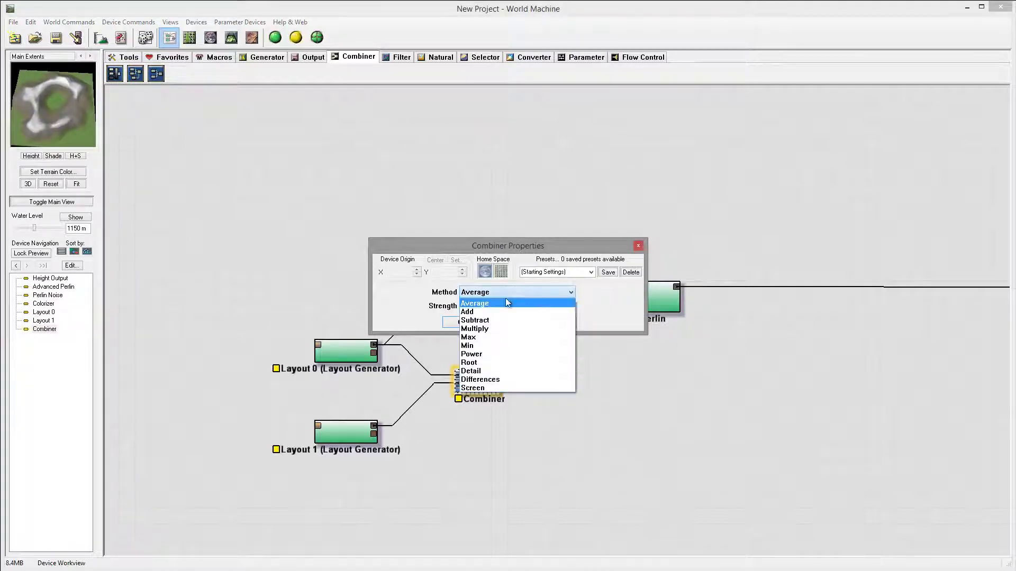
{"action": "left_click", "coordinate": [500, 345]}
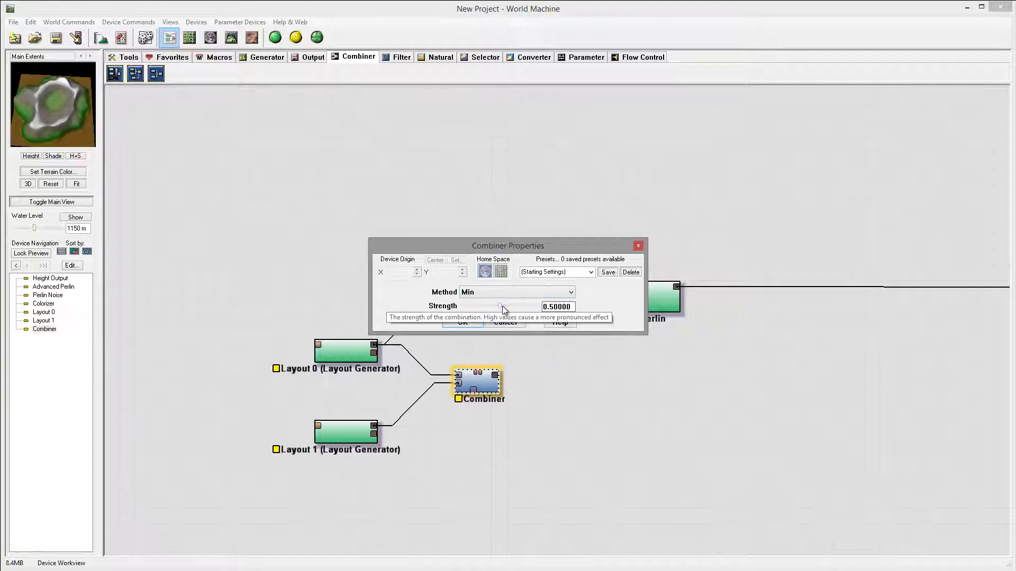
{"action": "mouse_move", "coordinate": [503, 305]}
{"action": "left_mouse_down"}
{"action": "mouse_move", "coordinate": [520, 304]}
{"action": "mouse_move", "coordinate": [468, 307]}
{"action": "mouse_move", "coordinate": [552, 317]}
{"action": "mouse_move", "coordinate": [474, 310]}
{"action": "mouse_move", "coordinate": [515, 312]}
{"action": "left_mouse_up"}
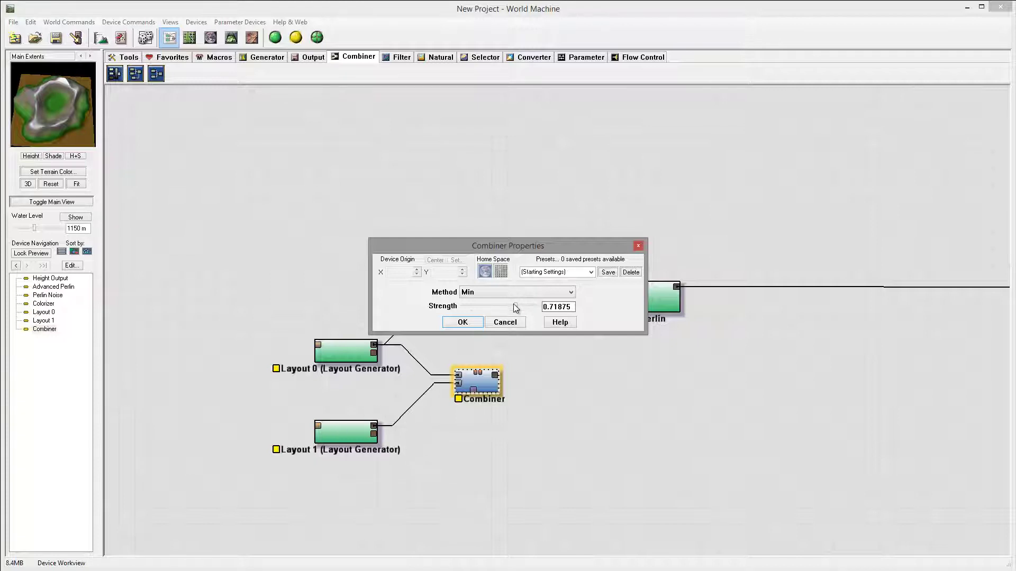
{"action": "mouse_move", "coordinate": [516, 305]}
{"action": "left_mouse_down"}
{"action": "mouse_move", "coordinate": [534, 307]}
{"action": "mouse_move", "coordinate": [506, 304]}
{"action": "mouse_move", "coordinate": [523, 305]}
{"action": "left_mouse_up"}
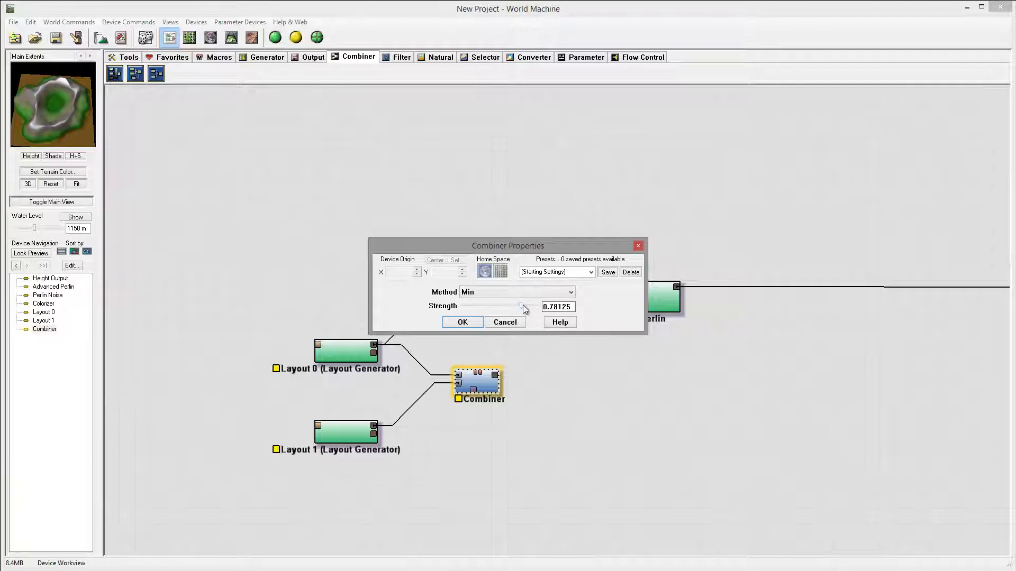
{"action": "left_click", "coordinate": [462, 322]}
Step: Connect the Combiner's output to Advanced Perlin's mask input and inspect the resulting terrain preview from a lower angle
{"action": "left_click_drag", "start_coordinate": [498, 376], "coordinate": [593, 311]}
{"action": "left_click", "coordinate": [635, 299]}
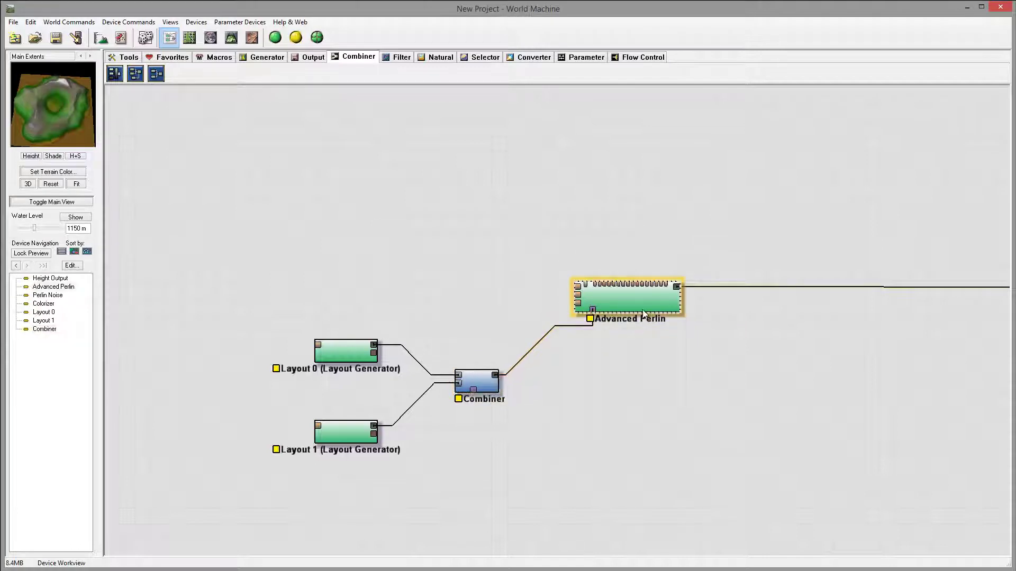
{"action": "left_click_drag", "start_coordinate": [66, 121], "coordinate": [69, 83]}
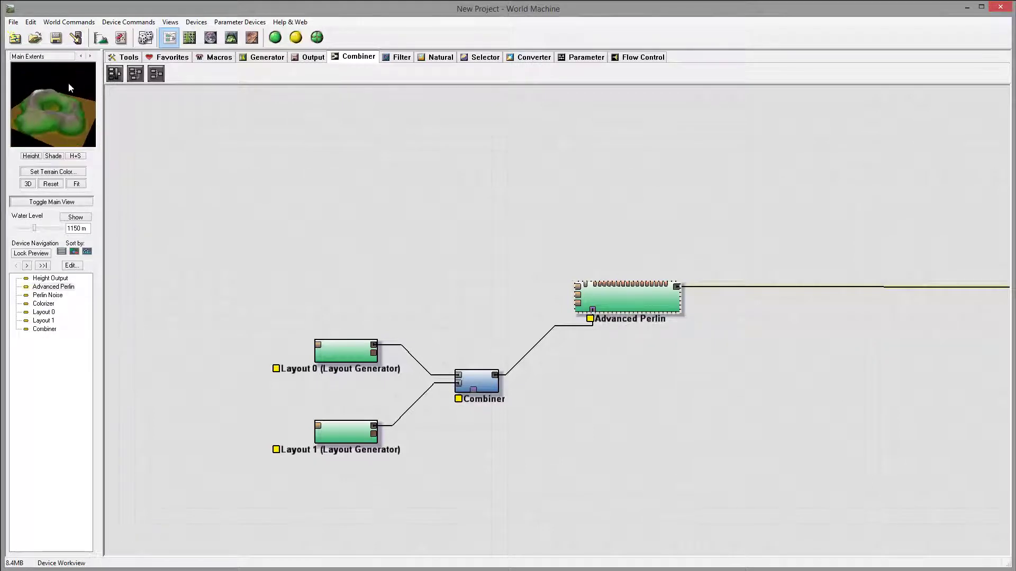
{"action": "mouse_move", "coordinate": [86, 120]}
{"action": "left_mouse_down"}
{"action": "mouse_move", "coordinate": [65, 135]}
{"action": "mouse_move", "coordinate": [24, 117]}
{"action": "mouse_move", "coordinate": [88, 112]}
{"action": "left_mouse_up"}
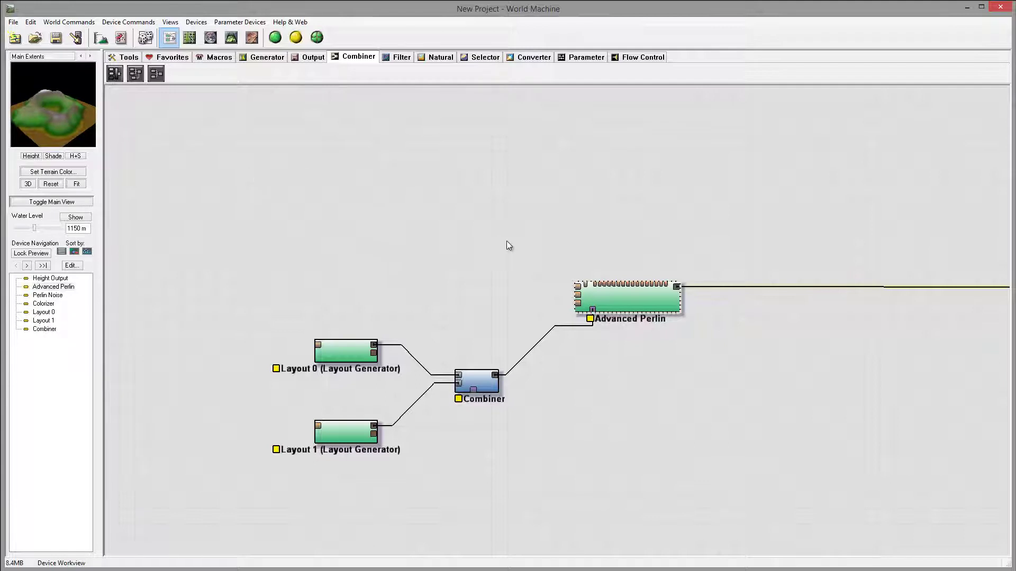
Step: Add an Erosion device to the network between Advanced Perlin and Height Output
{"action": "right_click_drag", "start_coordinate": [764, 337], "coordinate": [546, 340]}
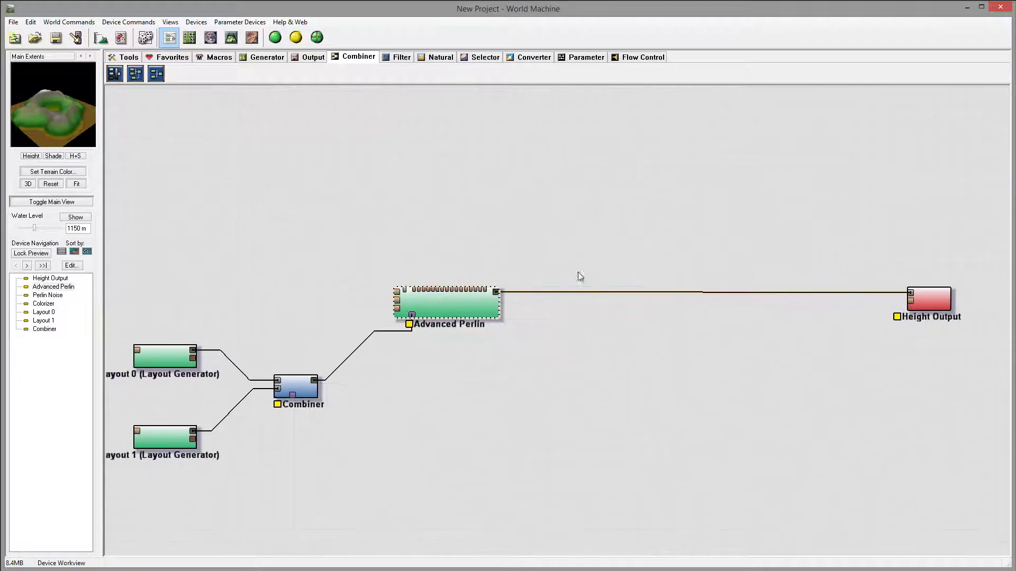
{"action": "right_click_drag", "start_coordinate": [578, 277], "coordinate": [658, 278]}
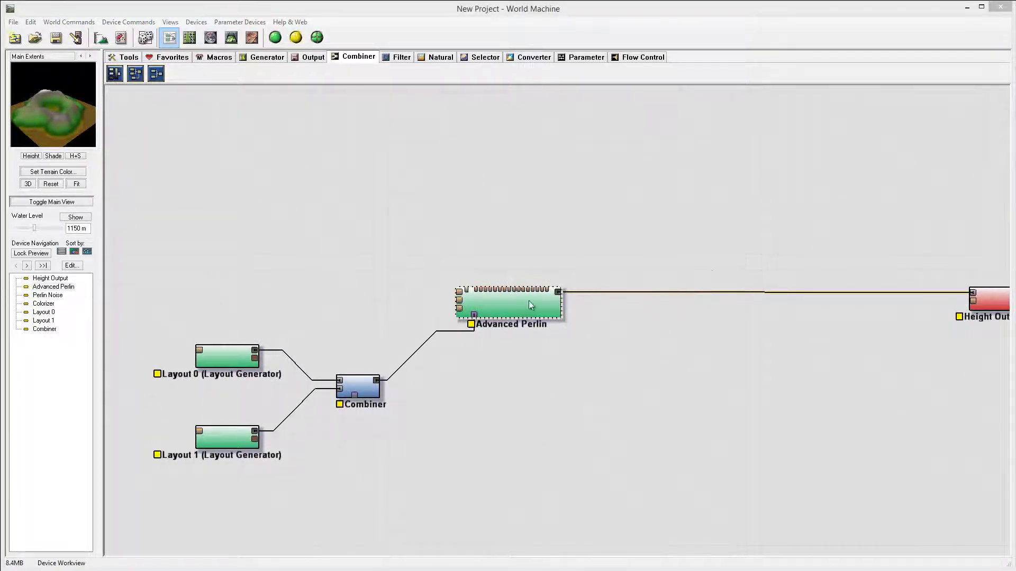
{"action": "right_click_drag", "start_coordinate": [529, 301], "coordinate": [601, 201]}
{"action": "left_click", "coordinate": [446, 57]}
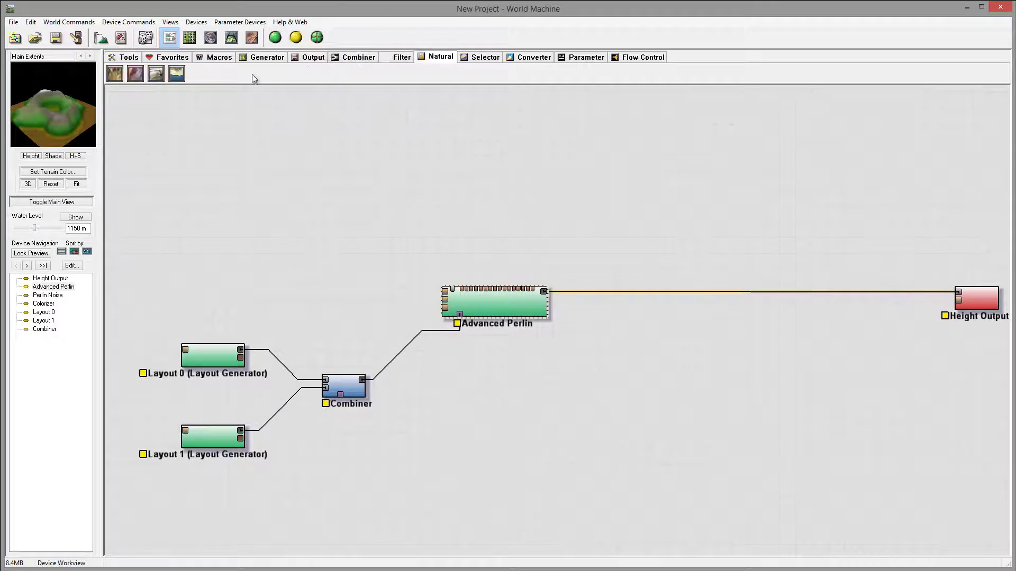
{"action": "left_click", "coordinate": [115, 73]}
{"action": "left_click", "coordinate": [650, 265]}
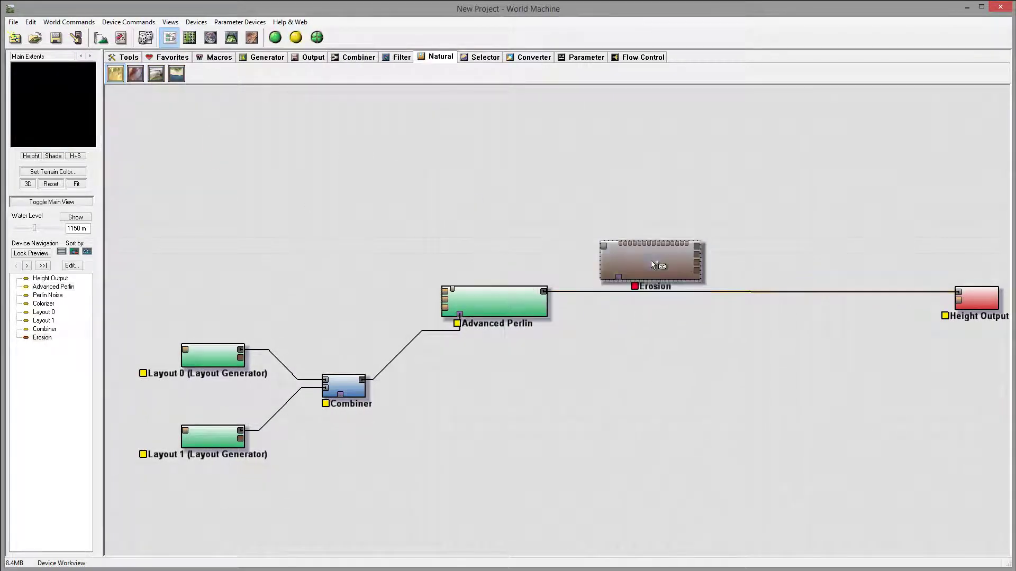
{"action": "key", "text": "Escape"}
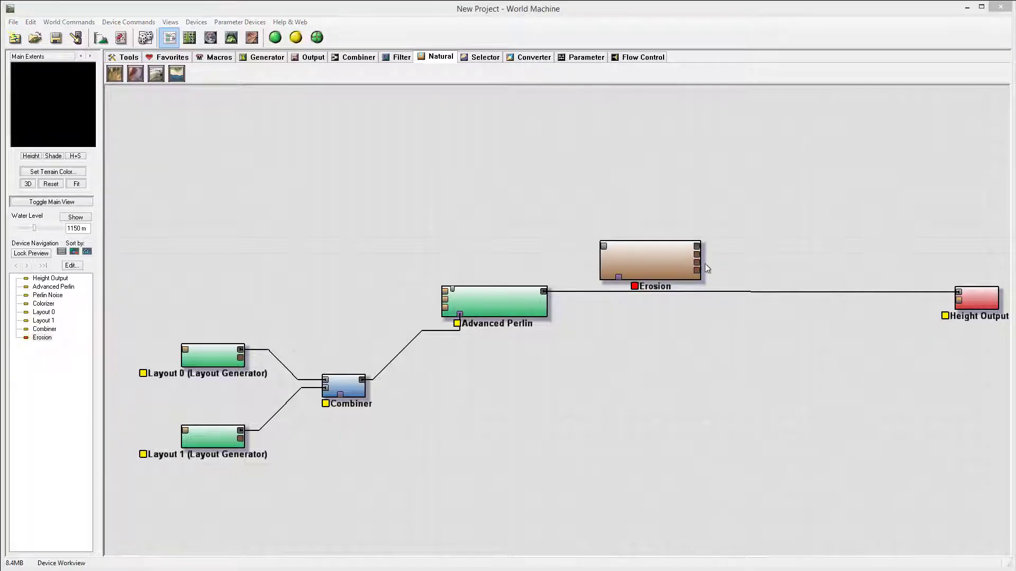
Step: Route Advanced Perlin's output through the Erosion device into Height Output, and line Erosion up between the two
{"action": "left_click", "coordinate": [545, 290]}
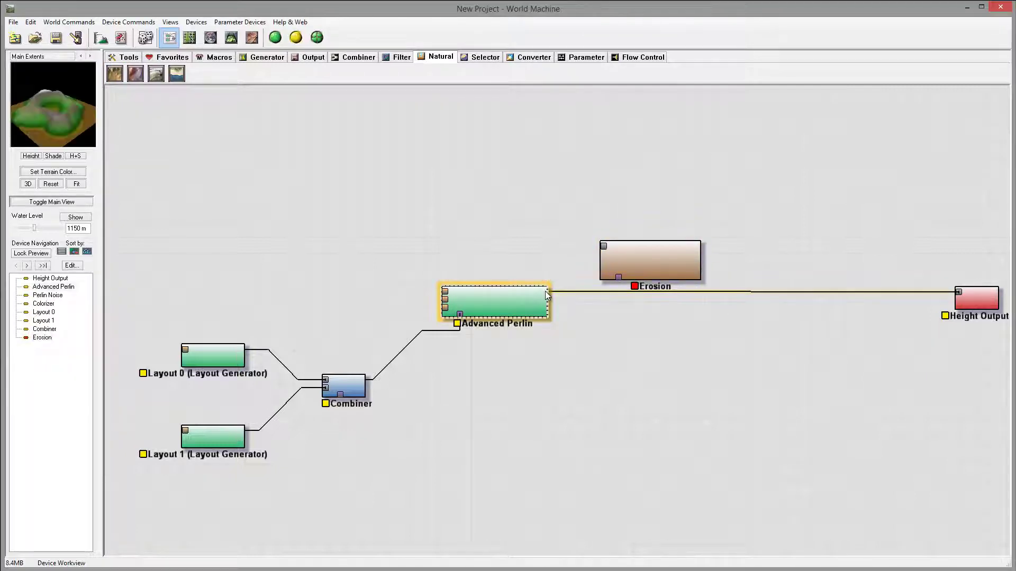
{"action": "left_click_drag", "start_coordinate": [545, 291], "coordinate": [603, 246]}
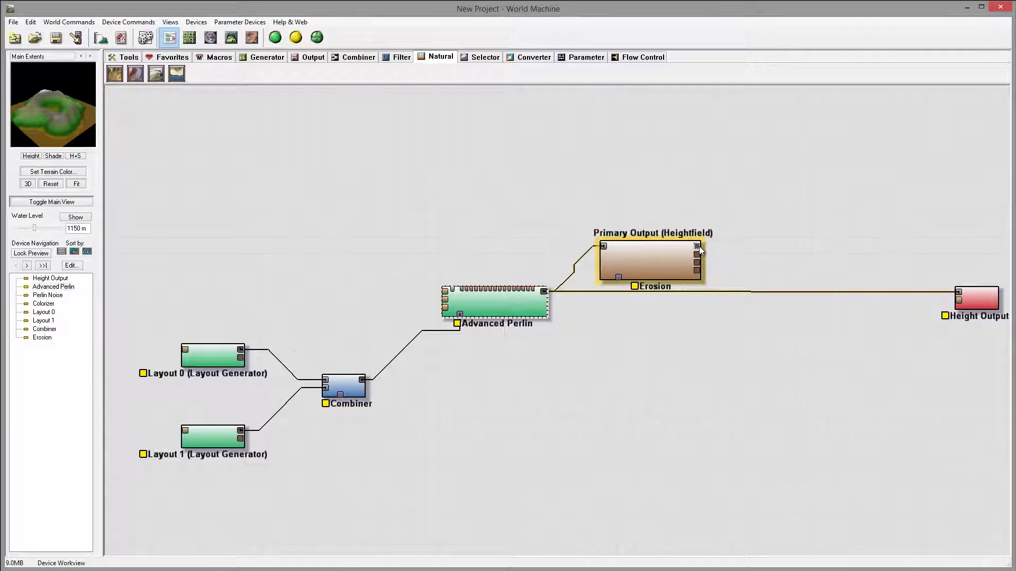
{"action": "left_click", "coordinate": [700, 246]}
{"action": "left_click_drag", "start_coordinate": [756, 267], "coordinate": [955, 295]}
{"action": "left_click_drag", "start_coordinate": [645, 262], "coordinate": [660, 301]}
{"action": "right_click_drag", "start_coordinate": [998, 266], "coordinate": [757, 240]}
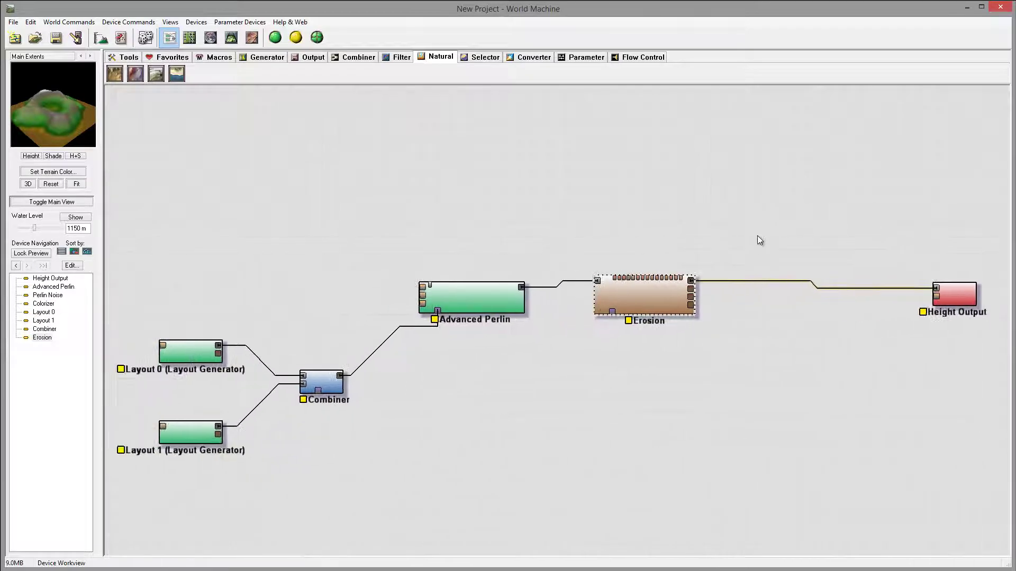
Step: Set Erosion to Channeled Erosion with duration 90, rock hardness 0.206, sediment carry 0.444, and geological-time enhancement enabled at erosive power 0.951
{"action": "double_click", "coordinate": [640, 299]}
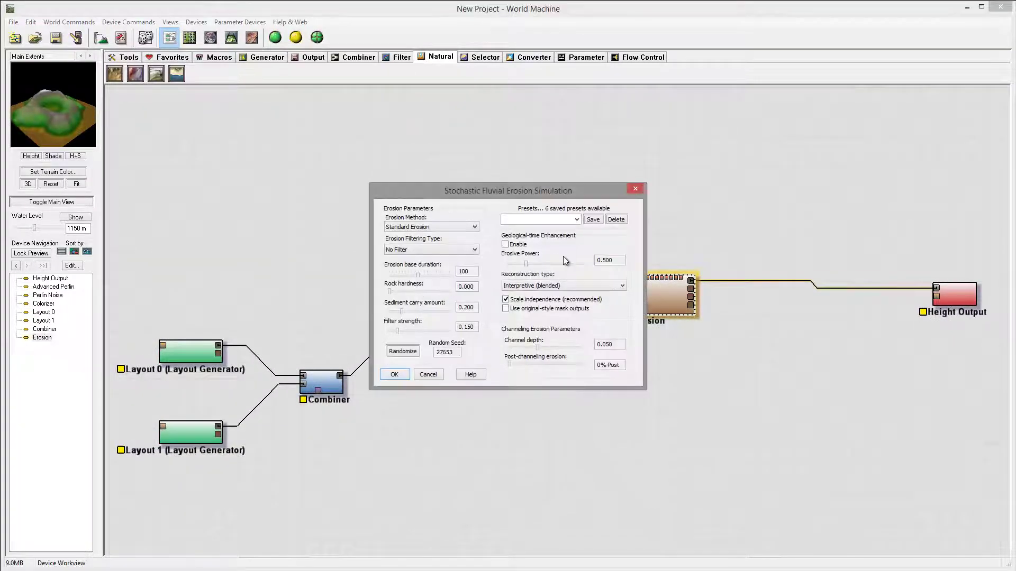
{"action": "left_click", "coordinate": [430, 227]}
{"action": "left_click", "coordinate": [413, 242]}
{"action": "left_click_drag", "start_coordinate": [389, 290], "coordinate": [402, 291]}
{"action": "left_click_drag", "start_coordinate": [526, 266], "coordinate": [561, 270]}
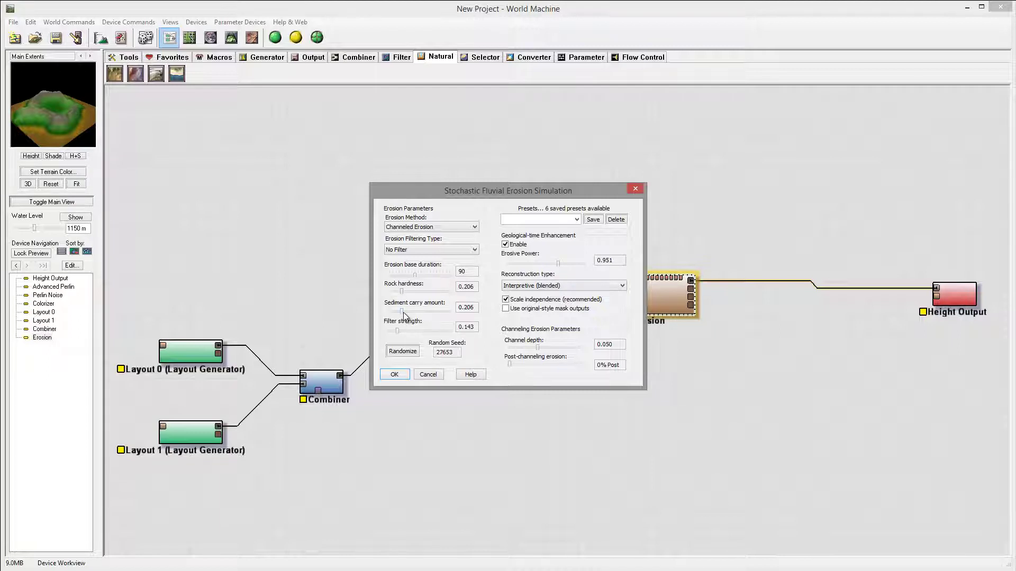
{"action": "left_click_drag", "start_coordinate": [415, 313], "coordinate": [417, 317]}
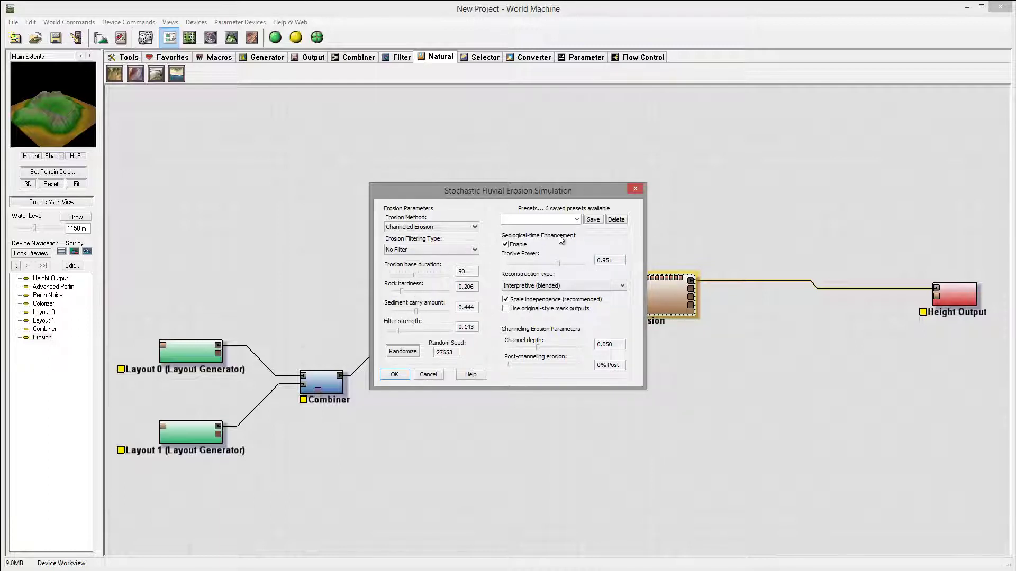
{"action": "left_click", "coordinate": [395, 375]}
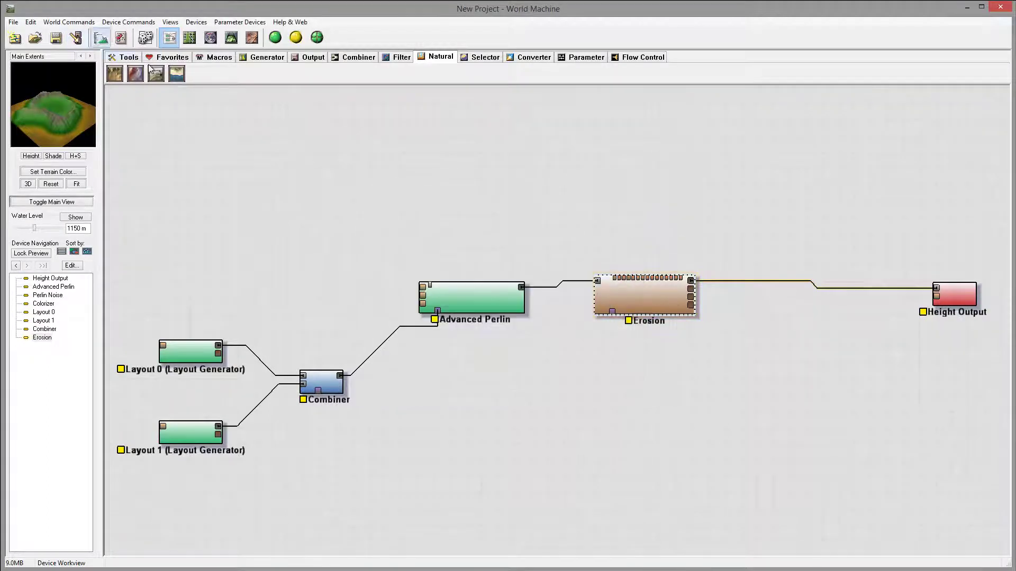
Step: Examine the eroded ring-shaped terrain in the 3D view from high and low angles on several sides
{"action": "left_click", "coordinate": [231, 37]}
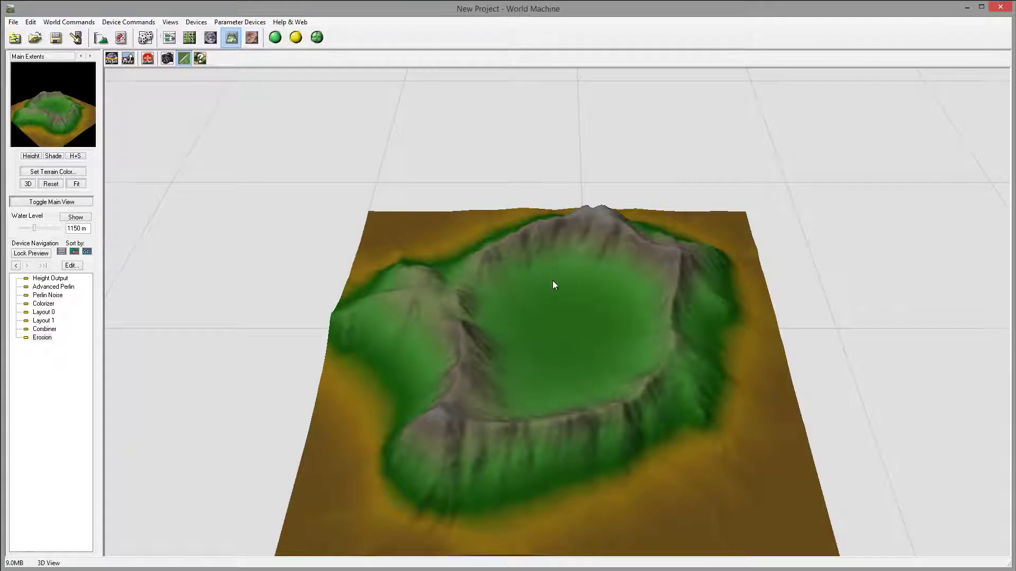
{"action": "left_click_drag", "start_coordinate": [564, 293], "coordinate": [582, 326]}
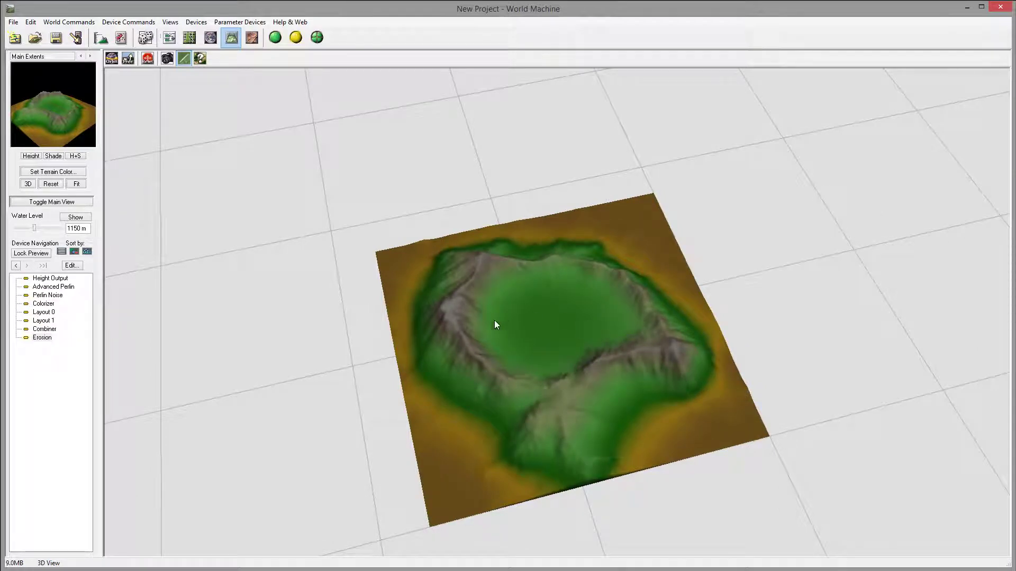
{"action": "left_click_drag", "start_coordinate": [496, 325], "coordinate": [437, 261]}
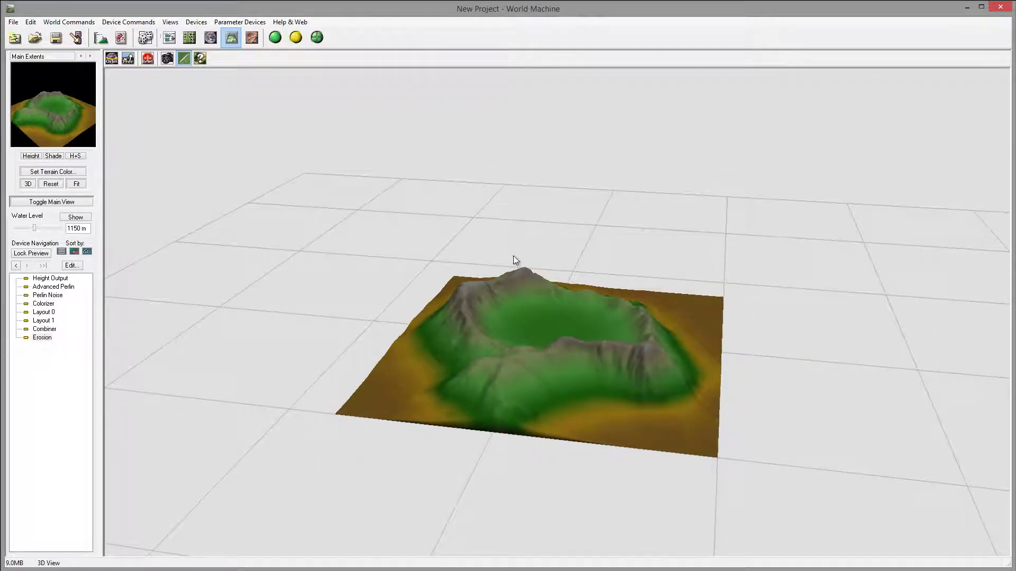
{"action": "left_click_drag", "start_coordinate": [516, 260], "coordinate": [658, 321]}
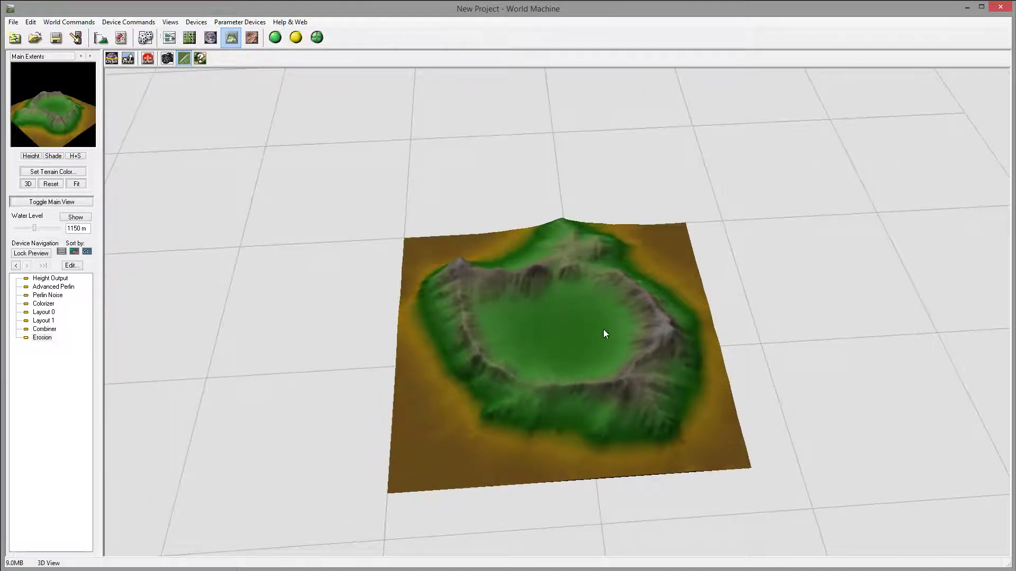
{"action": "left_click_drag", "start_coordinate": [603, 330], "coordinate": [559, 303]}
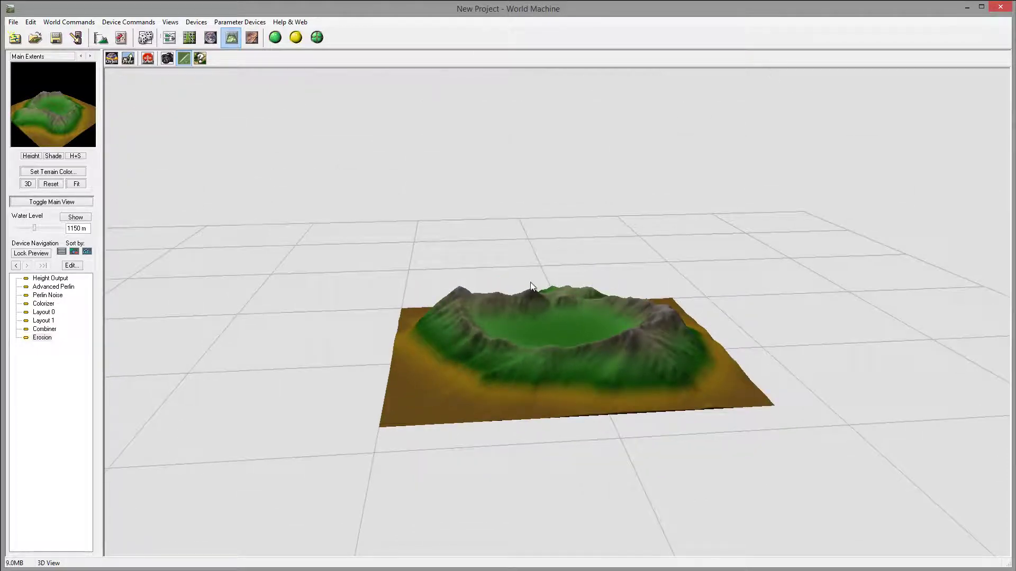
{"action": "left_click_drag", "start_coordinate": [642, 316], "coordinate": [486, 341]}
{"action": "left_click_drag", "start_coordinate": [547, 263], "coordinate": [412, 284]}
Step: Return to the device network and move Advanced Perlin and Erosion slightly lower so they stay level with each other
{"action": "left_click", "coordinate": [169, 38]}
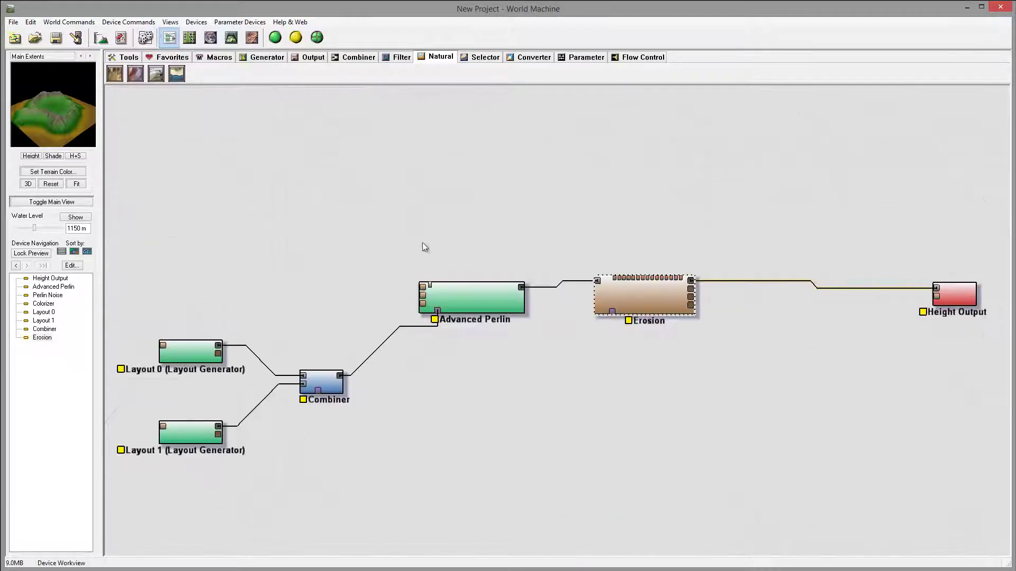
{"action": "scroll", "coordinate": [390, 247], "scroll_direction": "down", "scroll_amount": 2}
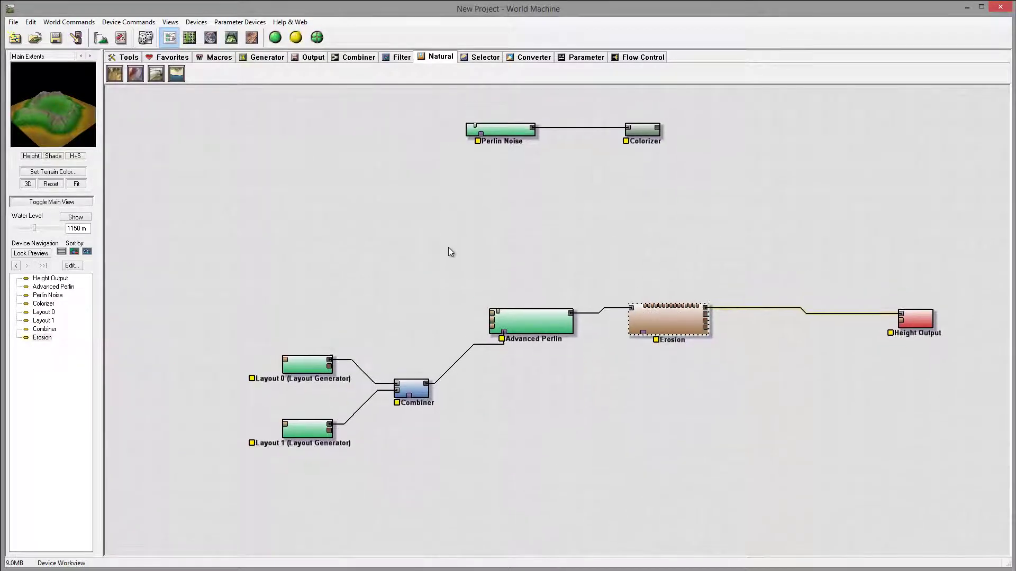
{"action": "left_click_drag", "start_coordinate": [527, 313], "coordinate": [522, 334]}
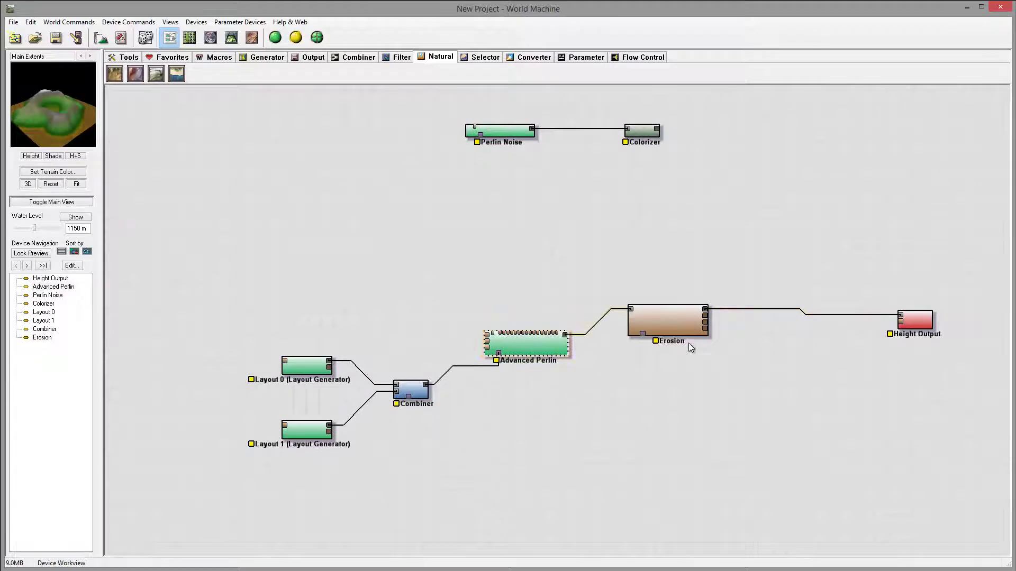
{"action": "left_click_drag", "start_coordinate": [678, 332], "coordinate": [673, 352]}
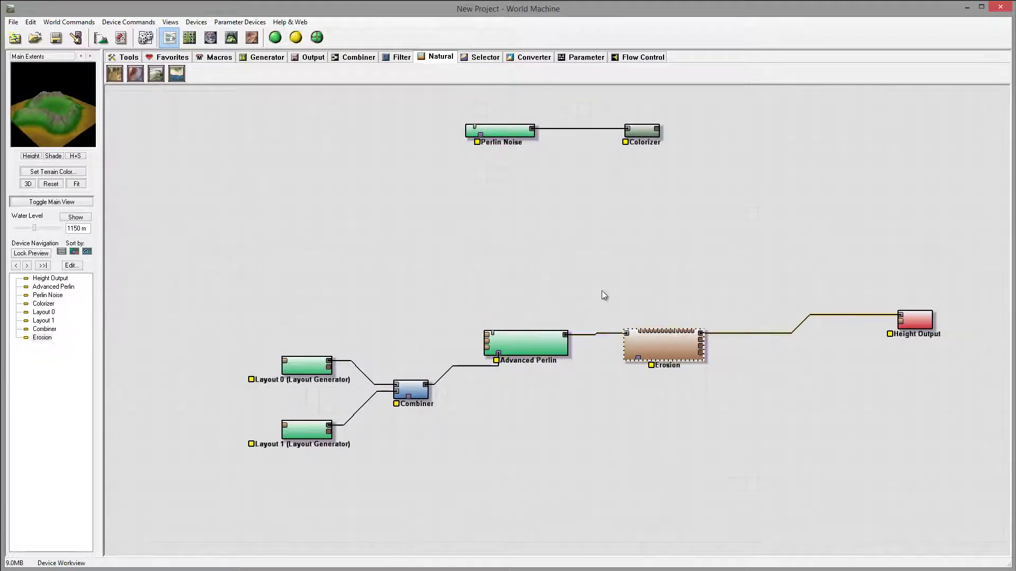
{"action": "left_click", "coordinate": [1000, 6]}
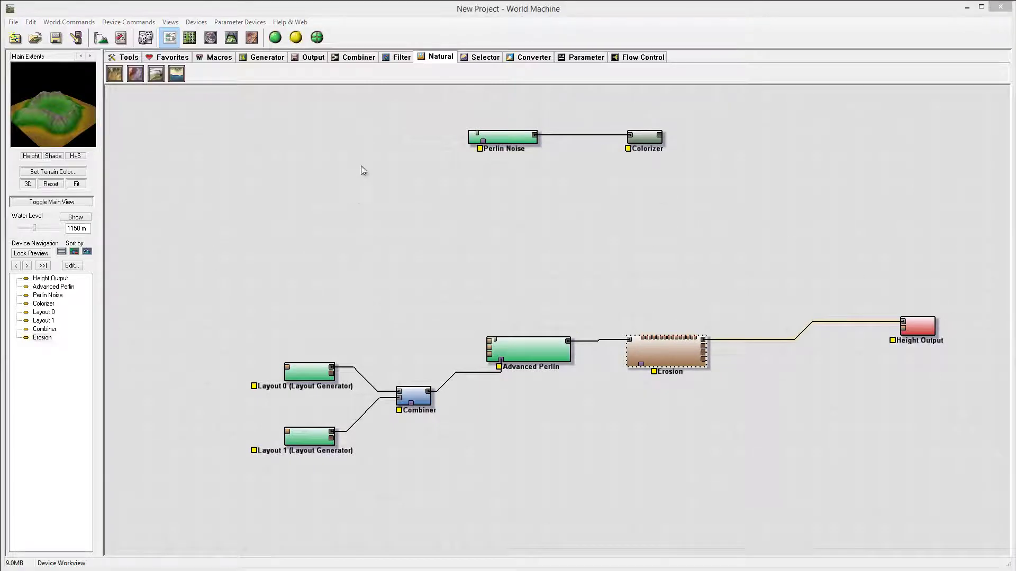
Step: Create a new layout, Layout 2, and place a small circle with a wide falloff near the centre of the terrain extents
{"action": "left_click", "coordinate": [190, 41]}
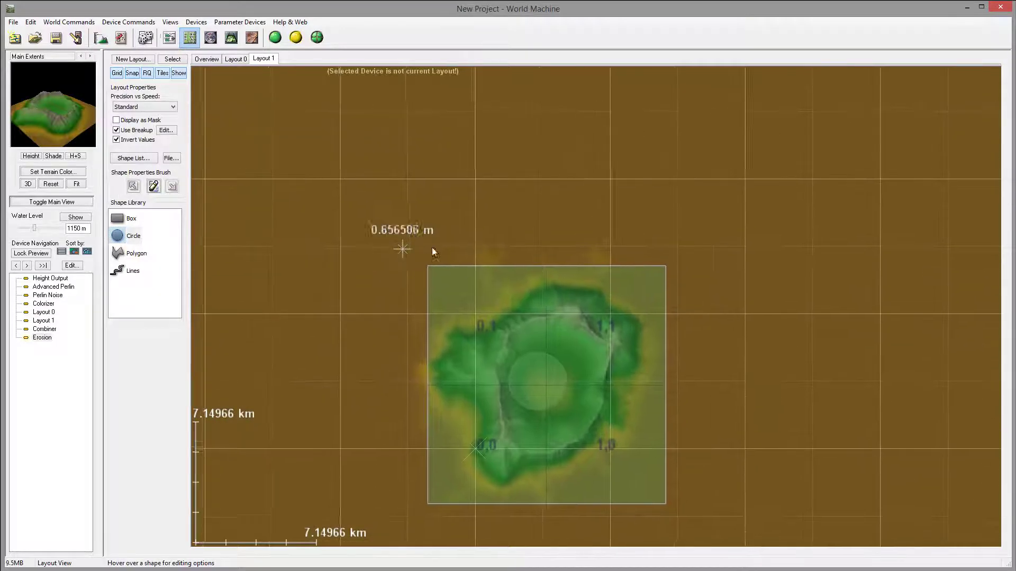
{"action": "left_click", "coordinate": [132, 60]}
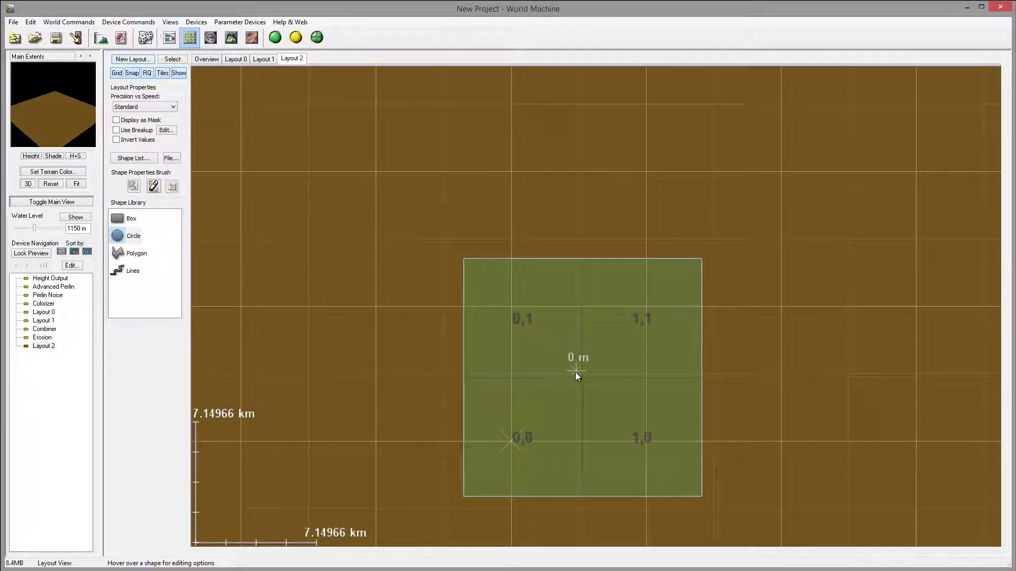
{"action": "mouse_move", "coordinate": [129, 236]}
{"action": "left_mouse_down"}
{"action": "mouse_move", "coordinate": [168, 265]}
{"action": "mouse_move", "coordinate": [582, 402]}
{"action": "mouse_move", "coordinate": [592, 377]}
{"action": "mouse_move", "coordinate": [657, 370]}
{"action": "mouse_move", "coordinate": [624, 373]}
{"action": "left_mouse_up"}
{"action": "left_click", "coordinate": [592, 372]}
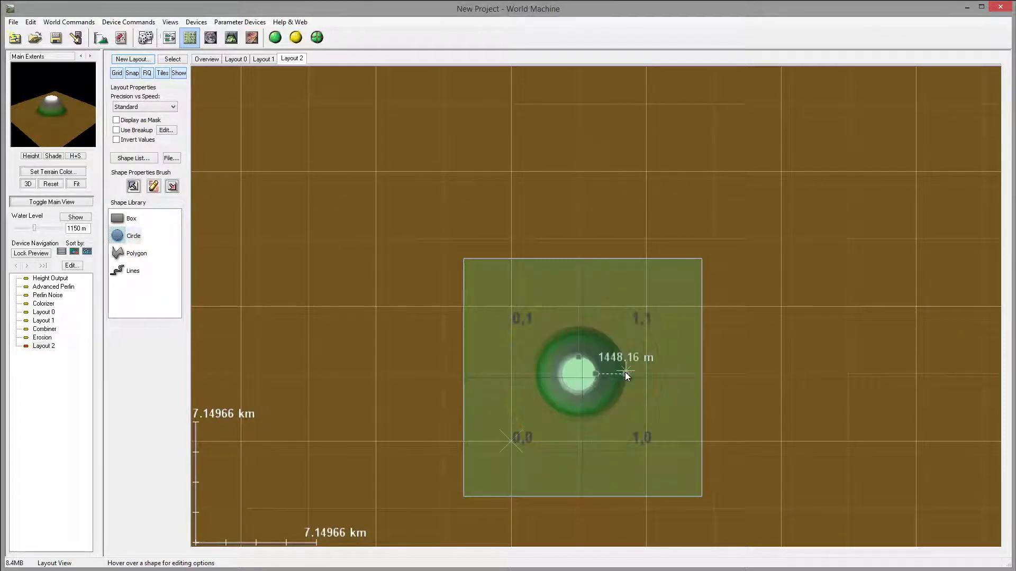
Step: Enable breakup for Layout 2, raise the breakup roughness, and slightly shorten the circle's falloff
{"action": "left_click", "coordinate": [116, 130]}
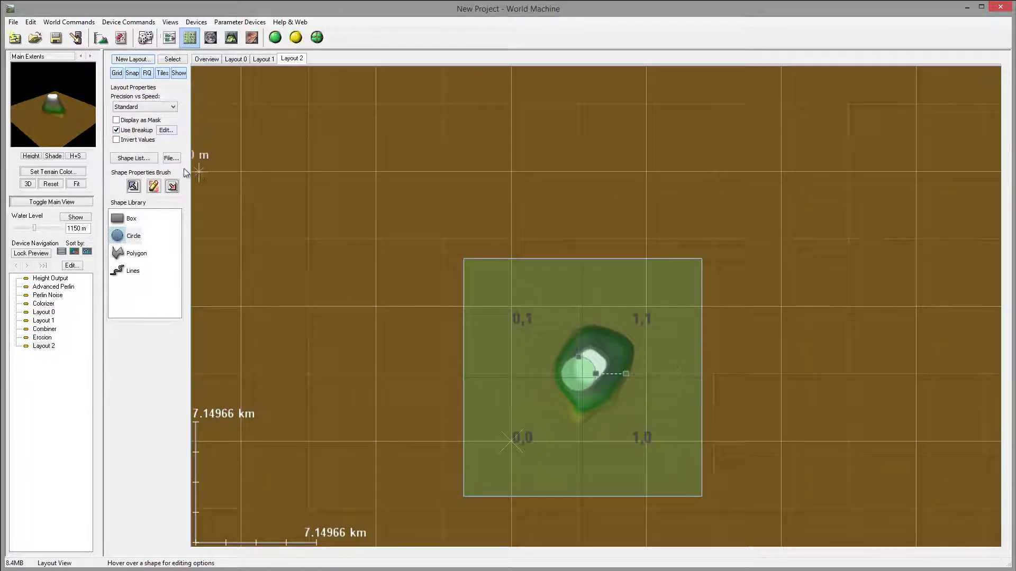
{"action": "left_click", "coordinate": [165, 130]}
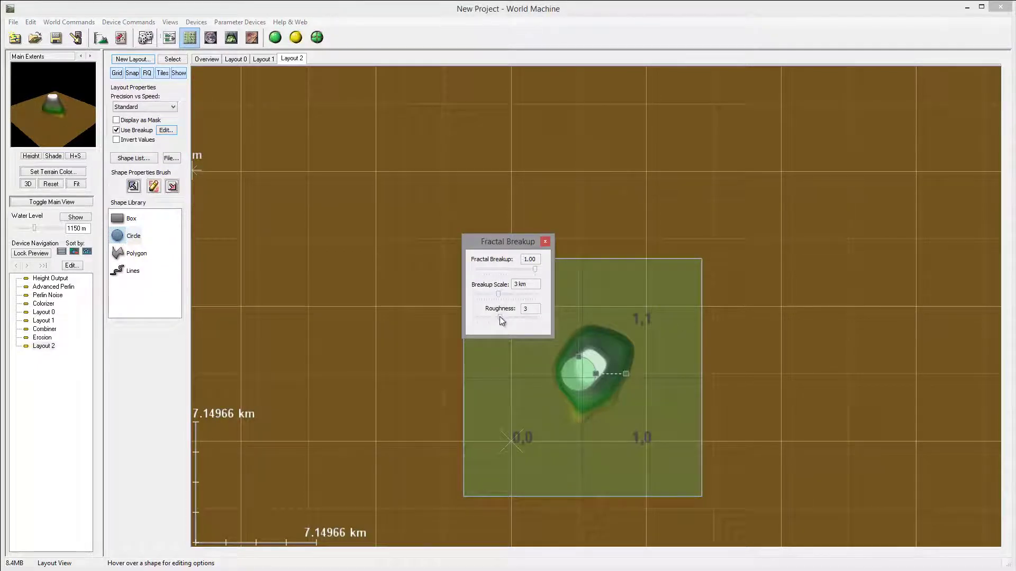
{"action": "left_click", "coordinate": [511, 318]}
{"action": "left_click", "coordinate": [545, 243]}
{"action": "right_click_drag", "start_coordinate": [659, 351], "coordinate": [656, 309]}
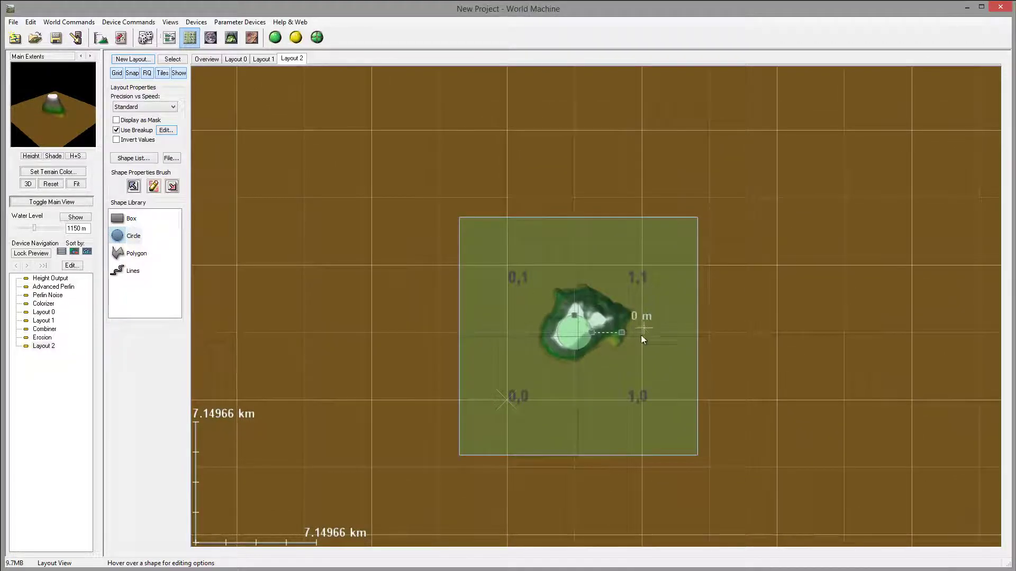
{"action": "left_click_drag", "start_coordinate": [623, 334], "coordinate": [615, 333]}
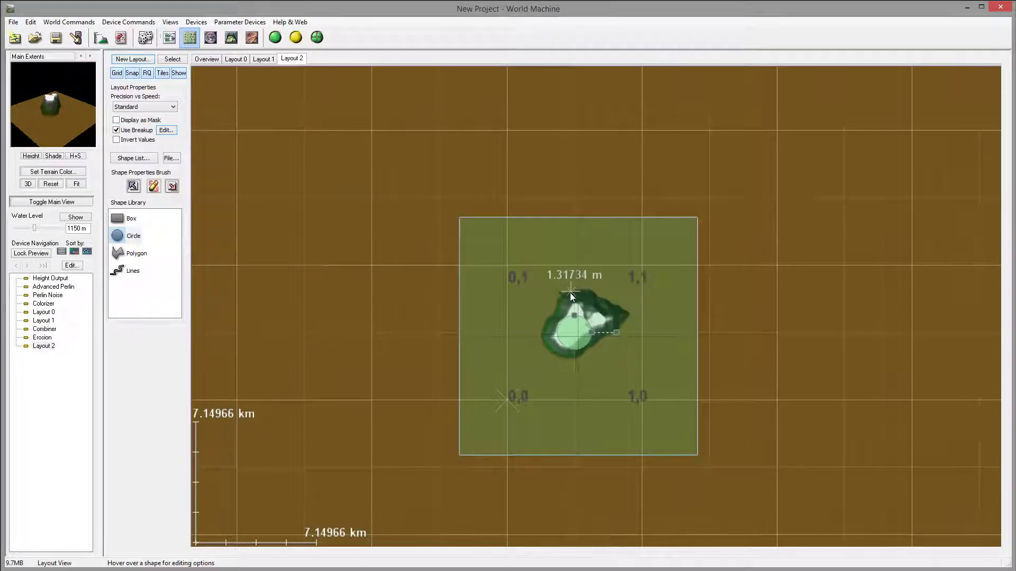
Step: Place the Layout 2 generator above Layout 0 and connect its output to a new Erosion device beside it
{"action": "left_click", "coordinate": [169, 38]}
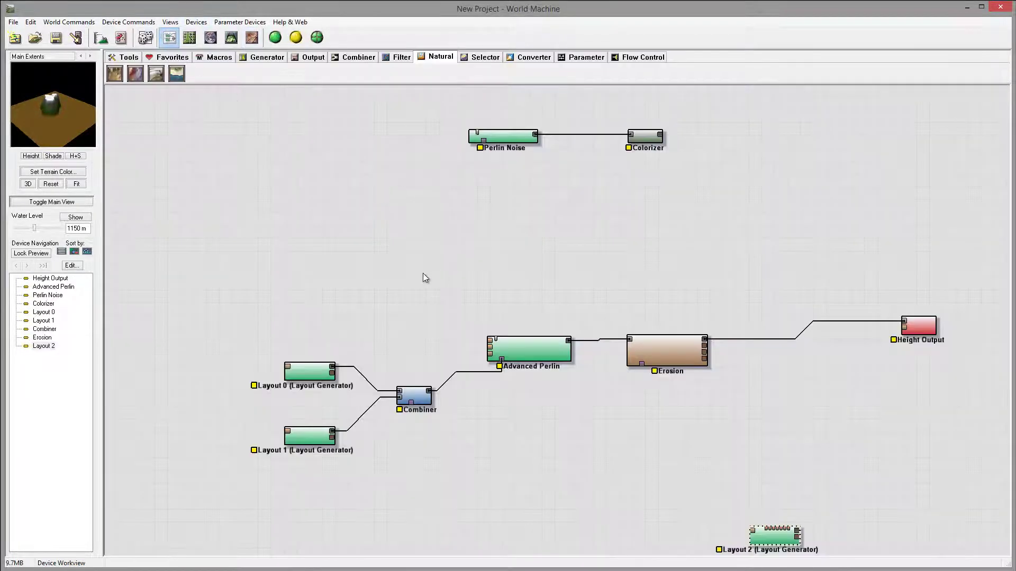
{"action": "left_click_drag", "start_coordinate": [776, 519], "coordinate": [312, 297]}
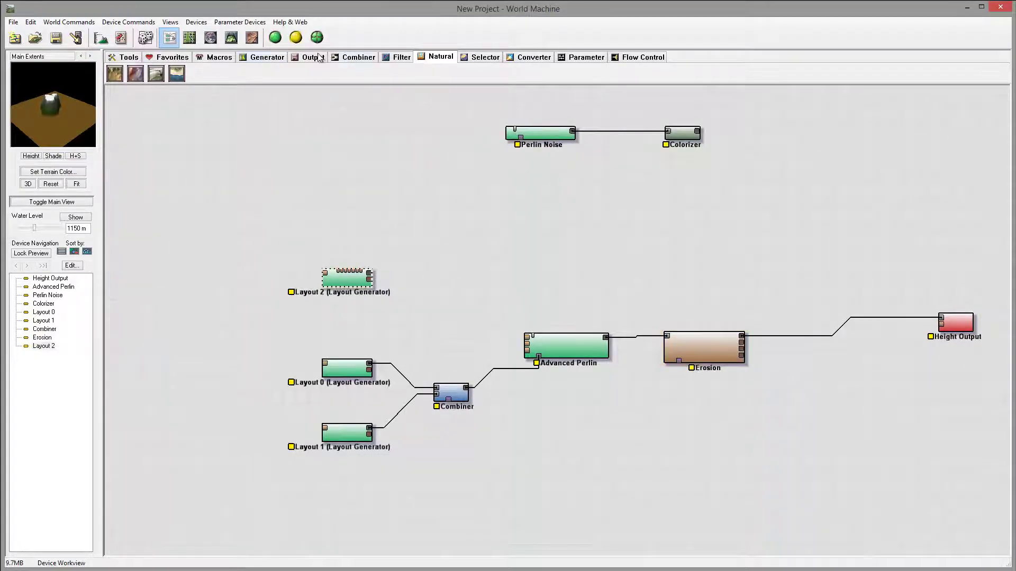
{"action": "left_click", "coordinate": [115, 74]}
{"action": "left_click", "coordinate": [538, 281]}
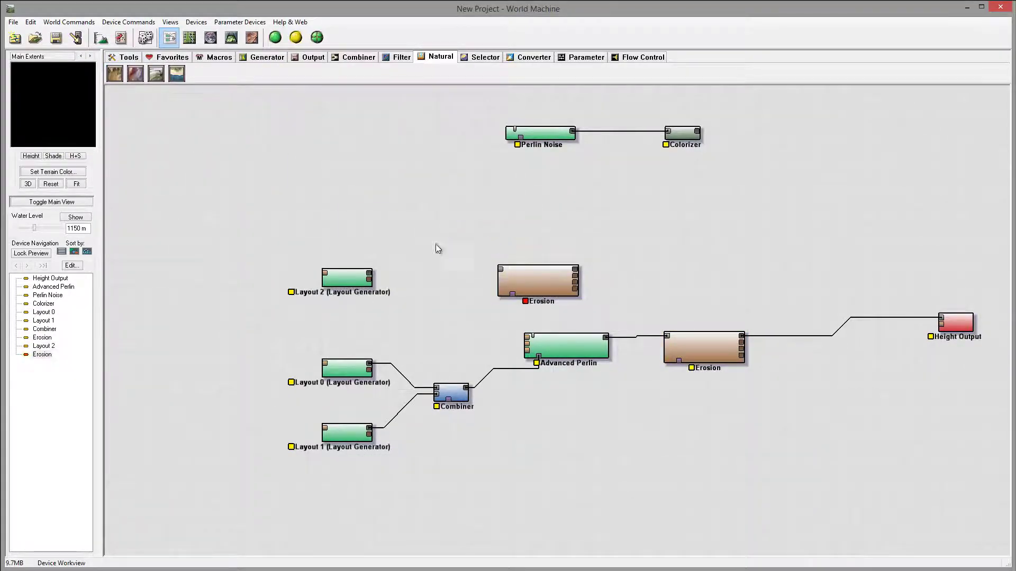
{"action": "left_click_drag", "start_coordinate": [369, 274], "coordinate": [500, 270]}
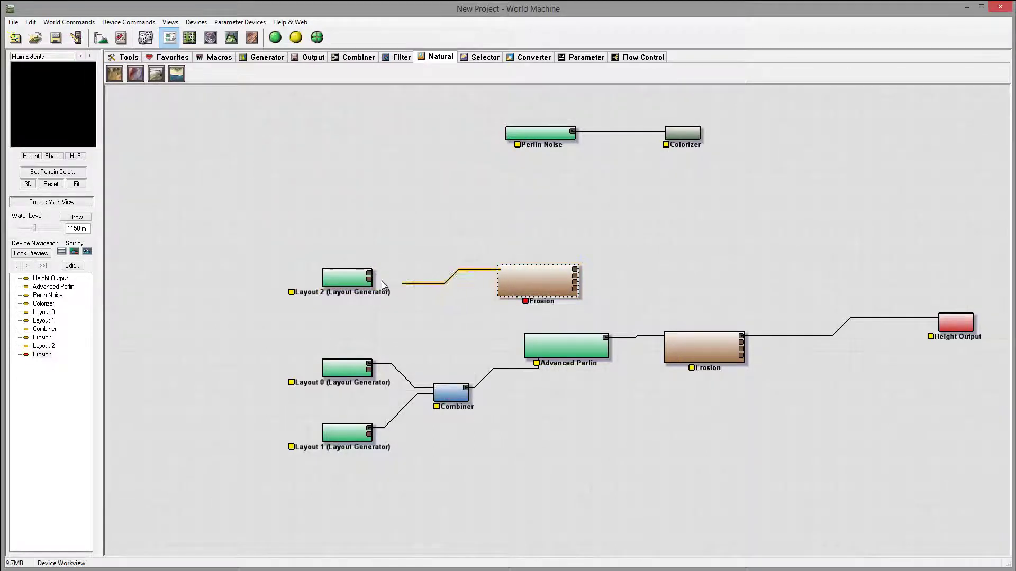
Step: Set the Layout 2 Erosion to Channeled Erosion with base duration 180, rock hardness 0.524 and sediment carry amount 0.778
{"action": "double_click", "coordinate": [544, 285]}
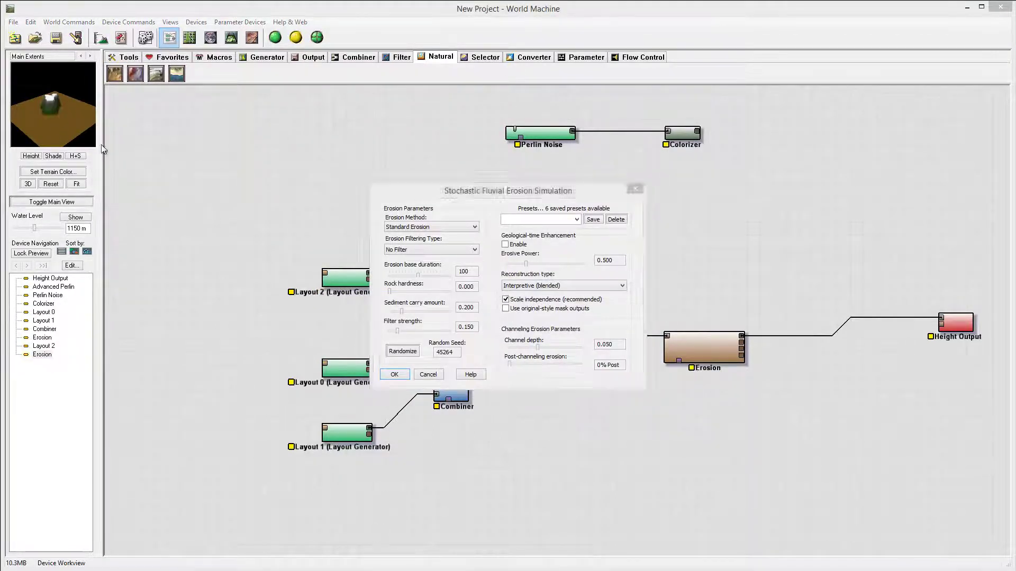
{"action": "left_click", "coordinate": [453, 227]}
{"action": "left_click", "coordinate": [443, 246]}
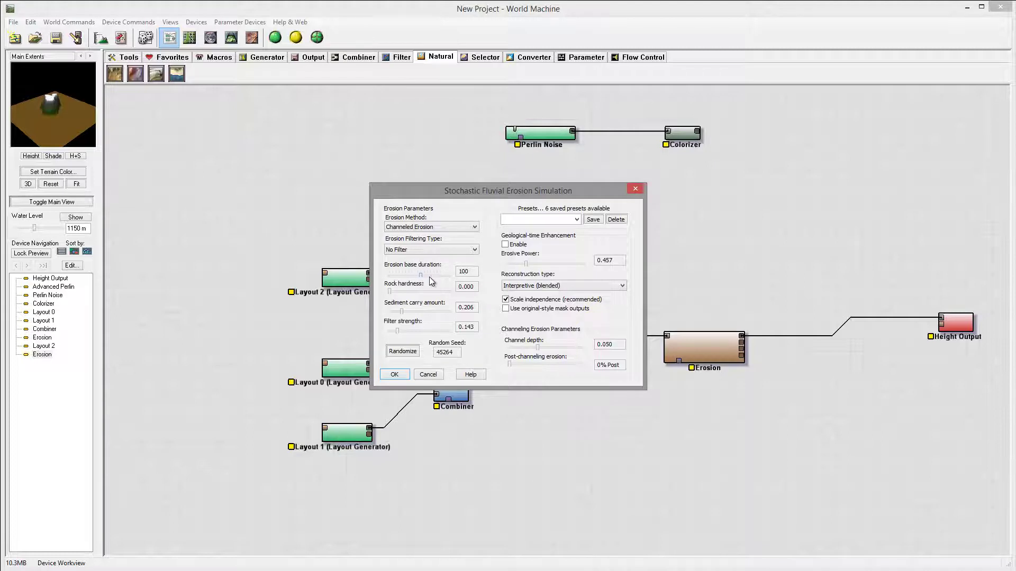
{"action": "left_click_drag", "start_coordinate": [429, 278], "coordinate": [447, 279]}
{"action": "left_click_drag", "start_coordinate": [426, 293], "coordinate": [421, 292]}
{"action": "left_click_drag", "start_coordinate": [401, 312], "coordinate": [436, 316]}
Step: Enable geological-time enhancement with erosive power 0.923, accept the erosion settings and inspect the eroded peak in the preview
{"action": "left_click", "coordinate": [506, 244]}
{"action": "left_click_drag", "start_coordinate": [528, 263], "coordinate": [553, 268]}
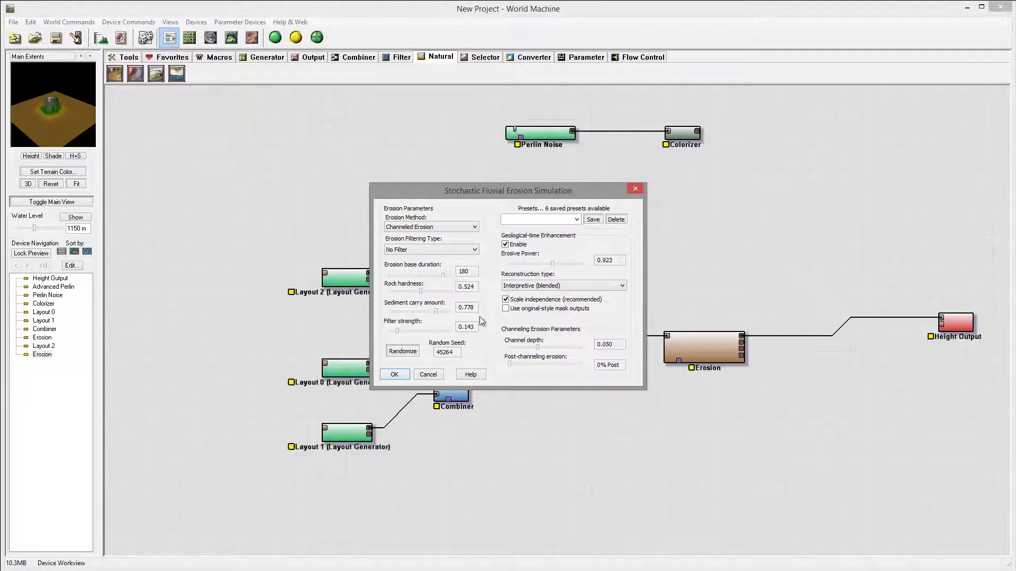
{"action": "left_click", "coordinate": [394, 374]}
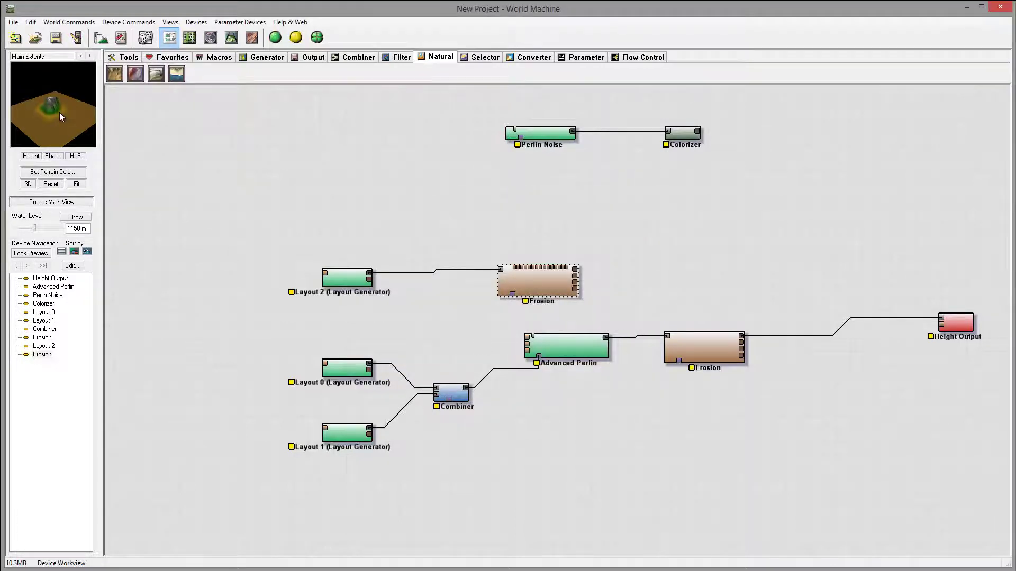
{"action": "mouse_move", "coordinate": [68, 110]}
{"action": "left_mouse_down"}
{"action": "mouse_move", "coordinate": [58, 131]}
{"action": "mouse_move", "coordinate": [46, 106]}
{"action": "mouse_move", "coordinate": [71, 119]}
{"action": "mouse_move", "coordinate": [95, 111]}
{"action": "mouse_move", "coordinate": [55, 122]}
{"action": "left_mouse_up"}
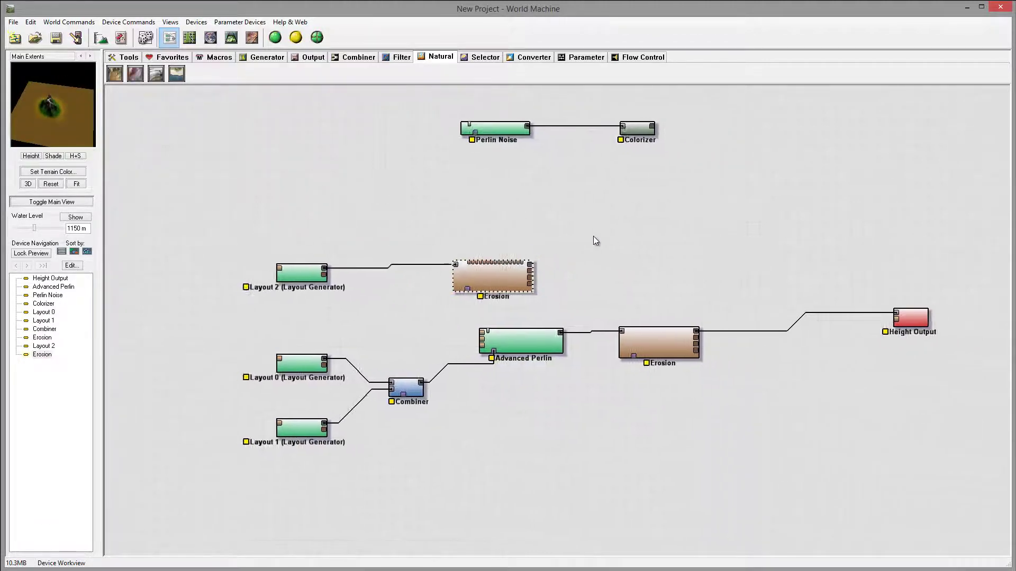
Step: Rearrange the network so the Layout 2 Erosion sits directly above the ring's Erosion, with Height Output moved further away to leave a gap
{"action": "left_click_drag", "start_coordinate": [511, 331], "coordinate": [485, 345]}
{"action": "left_click", "coordinate": [641, 342]}
{"action": "left_click_drag", "start_coordinate": [640, 343], "coordinate": [626, 351]}
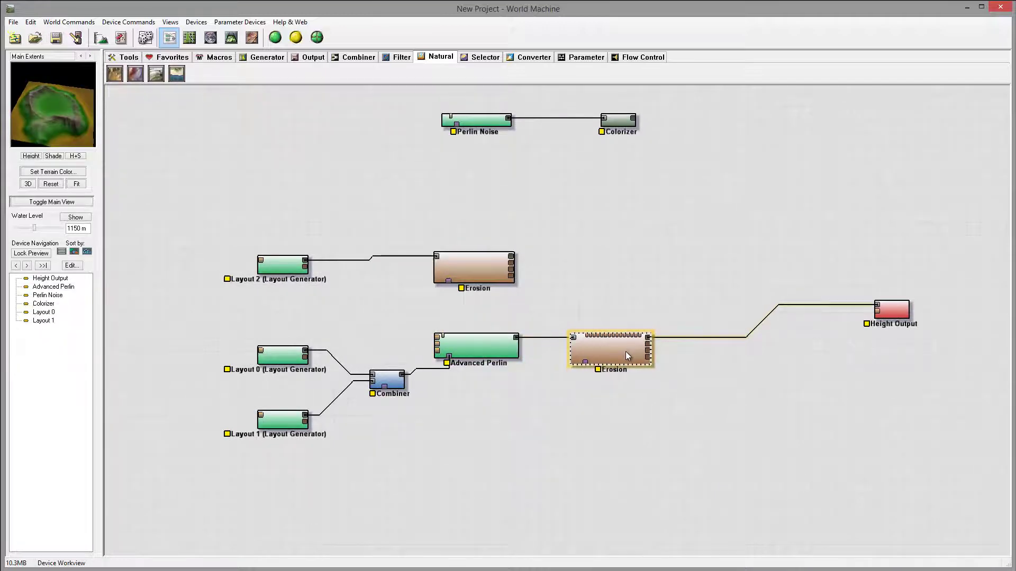
{"action": "left_click", "coordinate": [497, 274]}
{"action": "left_click_drag", "start_coordinate": [497, 275], "coordinate": [606, 288]}
{"action": "left_click", "coordinate": [719, 301]}
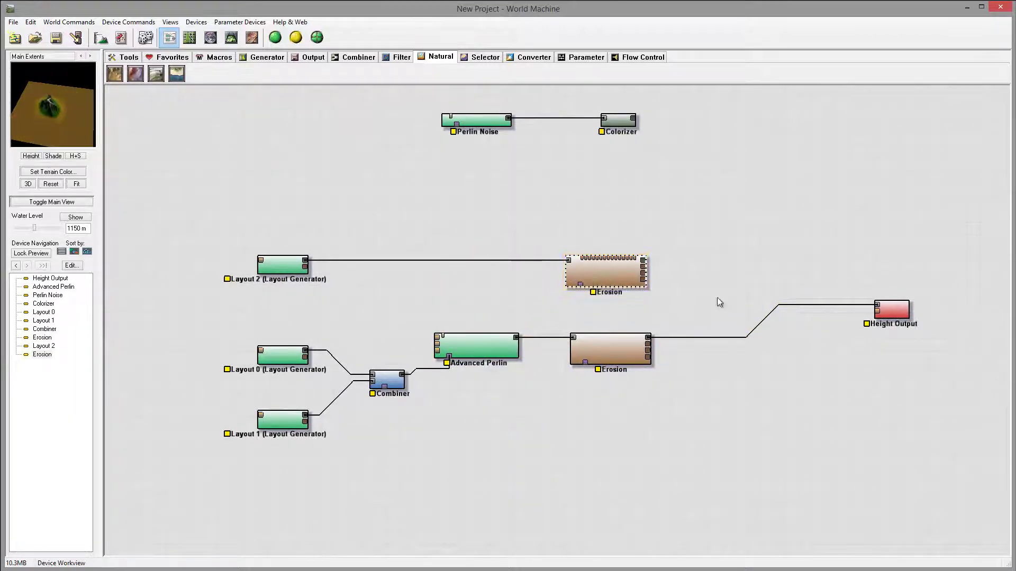
{"action": "right_click_drag", "start_coordinate": [719, 302], "coordinate": [595, 315]}
{"action": "left_click", "coordinate": [852, 332]}
{"action": "left_click_drag", "start_coordinate": [852, 331], "coordinate": [972, 341]}
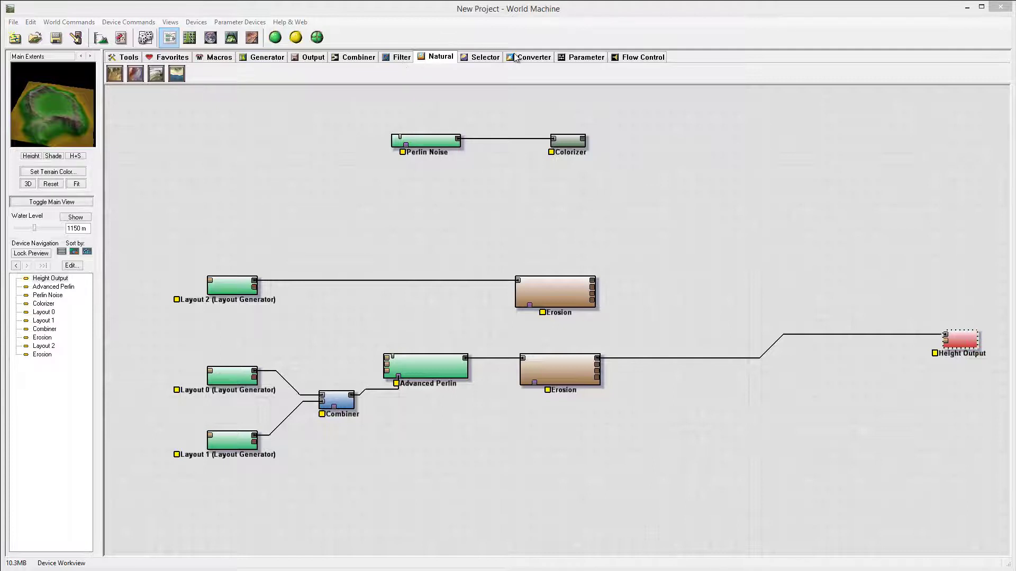
Step: Place a new Combiner between the two Erosion devices and Height Output, and connect both Erosion outputs to its inputs
{"action": "left_click", "coordinate": [353, 57]}
{"action": "left_click", "coordinate": [160, 71]}
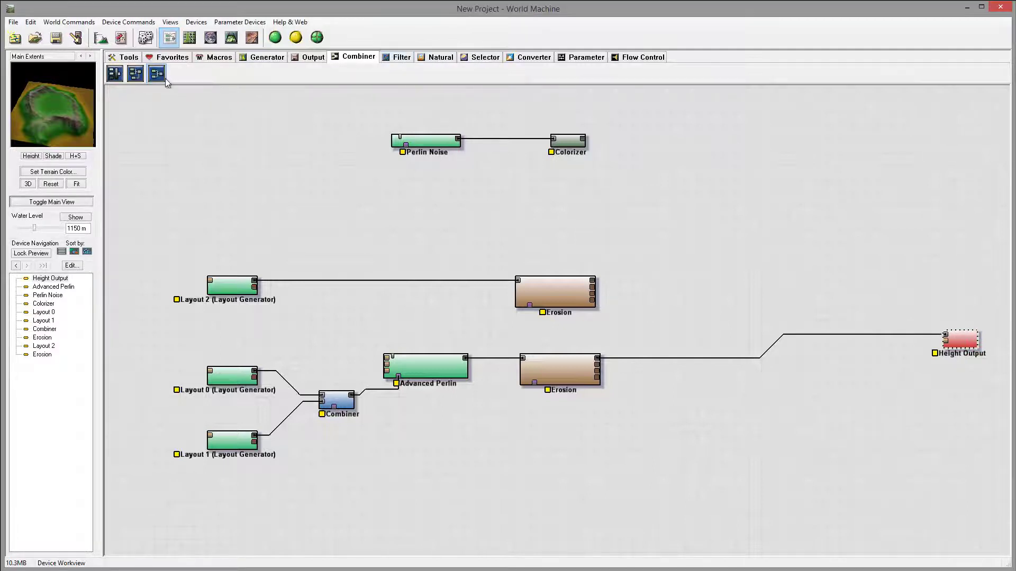
{"action": "left_click", "coordinate": [709, 324]}
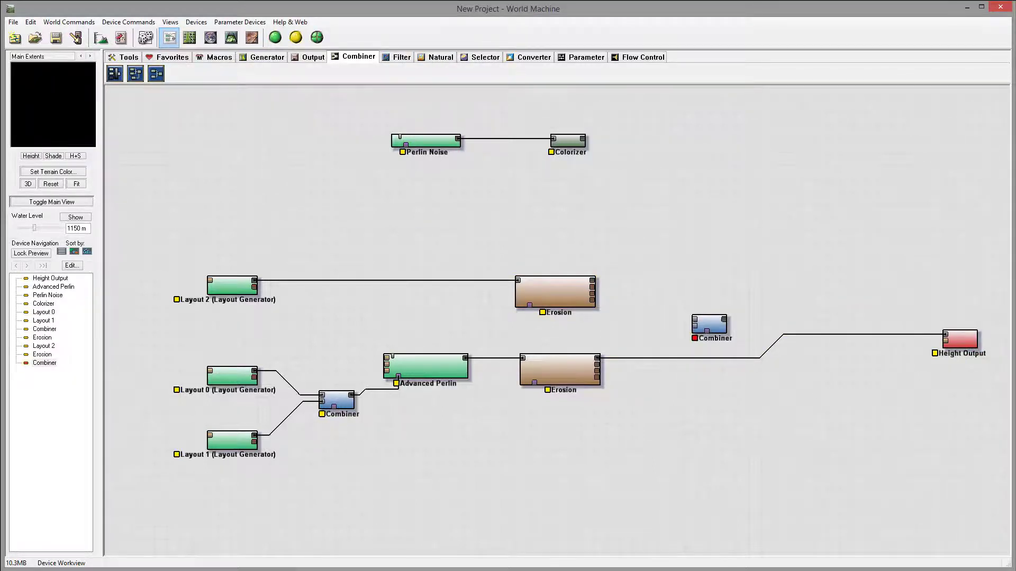
{"action": "left_click", "coordinate": [594, 284]}
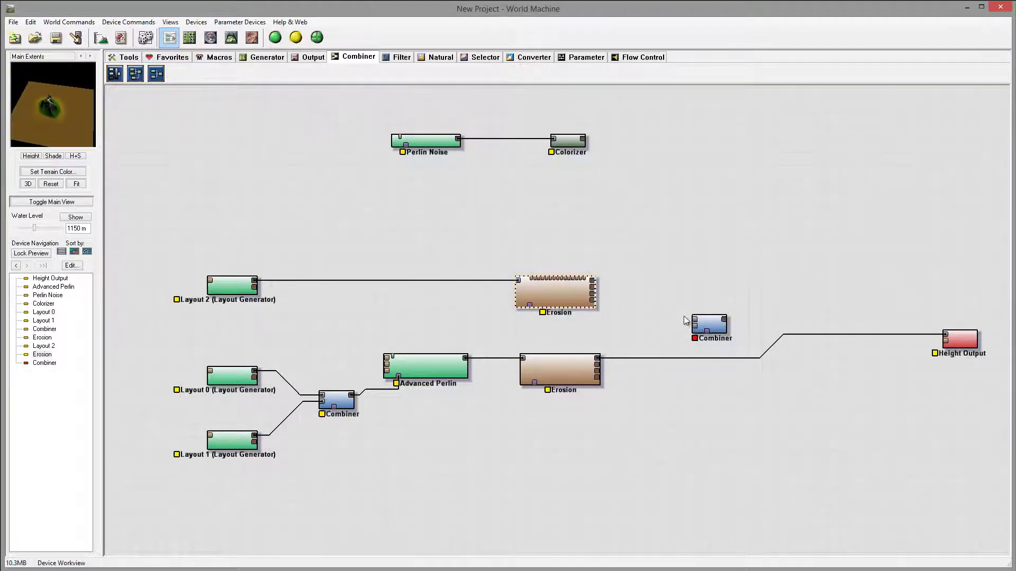
{"action": "left_click_drag", "start_coordinate": [695, 319], "coordinate": [594, 280]}
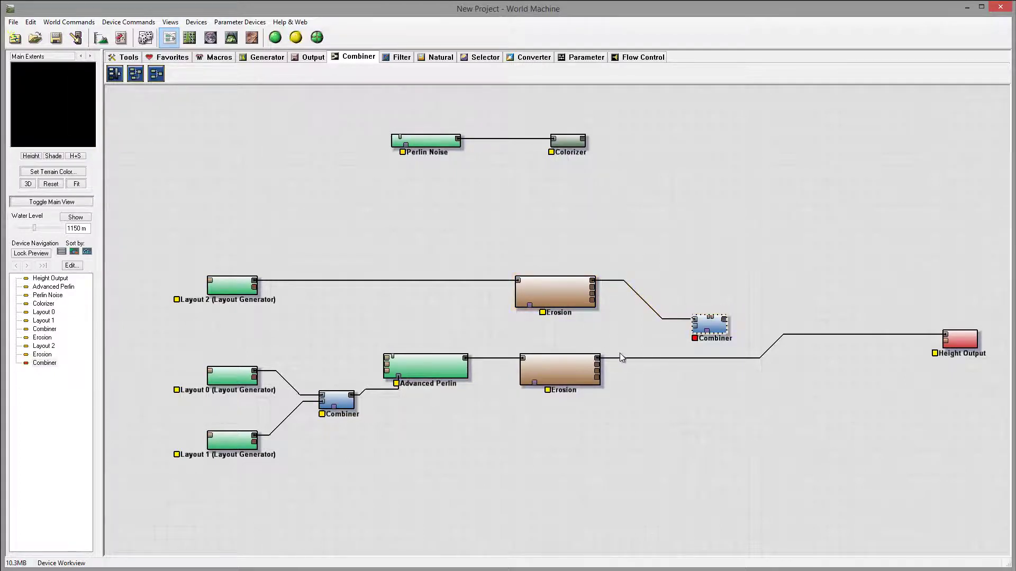
{"action": "left_click_drag", "start_coordinate": [597, 359], "coordinate": [697, 326]}
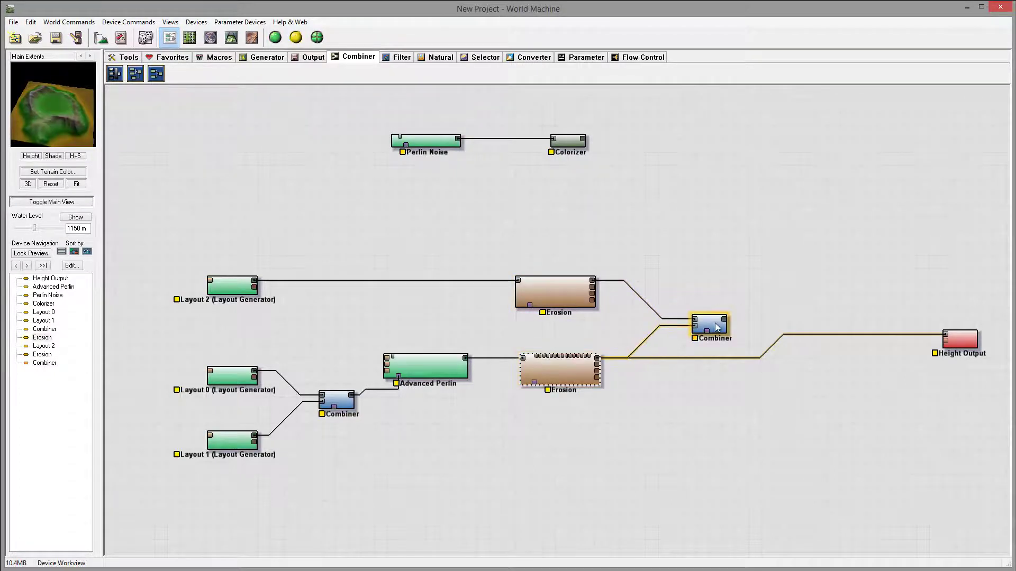
Step: Set the new Combiner's strength to 0.64063 with the Average method
{"action": "double_click", "coordinate": [714, 326]}
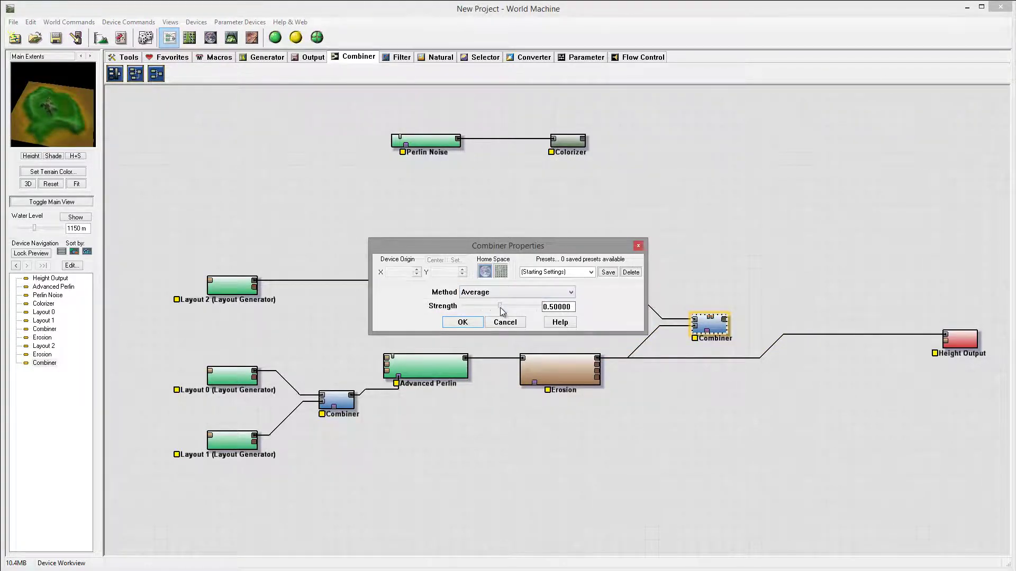
{"action": "left_click_drag", "start_coordinate": [499, 307], "coordinate": [510, 307]}
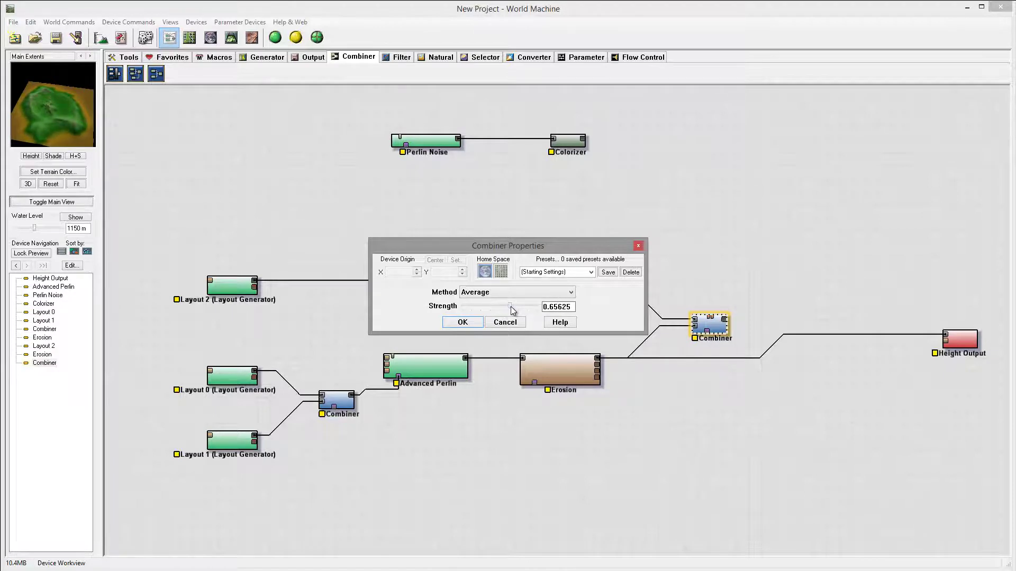
{"action": "left_click", "coordinate": [464, 323]}
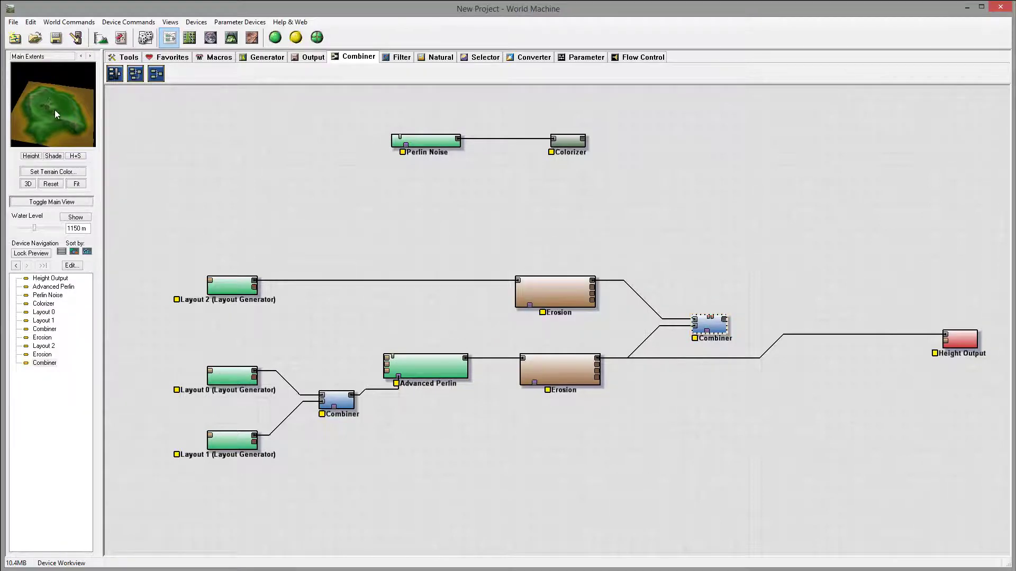
Step: Build the terrain in the 3D view and examine the central peak inside the ring from several angles
{"action": "left_click", "coordinate": [233, 37]}
{"action": "left_click_drag", "start_coordinate": [591, 299], "coordinate": [649, 354]}
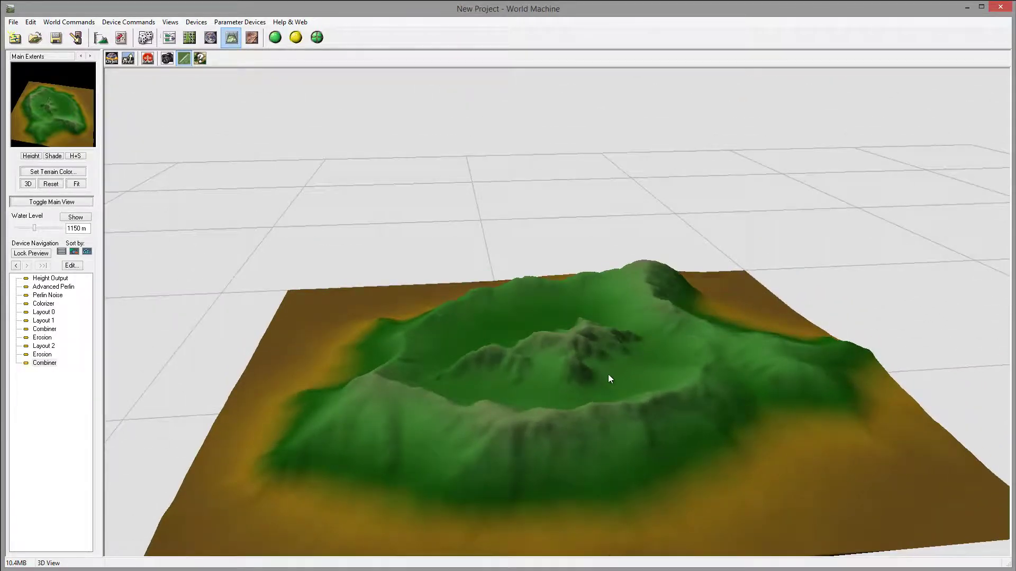
{"action": "left_click_drag", "start_coordinate": [581, 396], "coordinate": [494, 266]}
{"action": "left_click", "coordinate": [276, 37]}
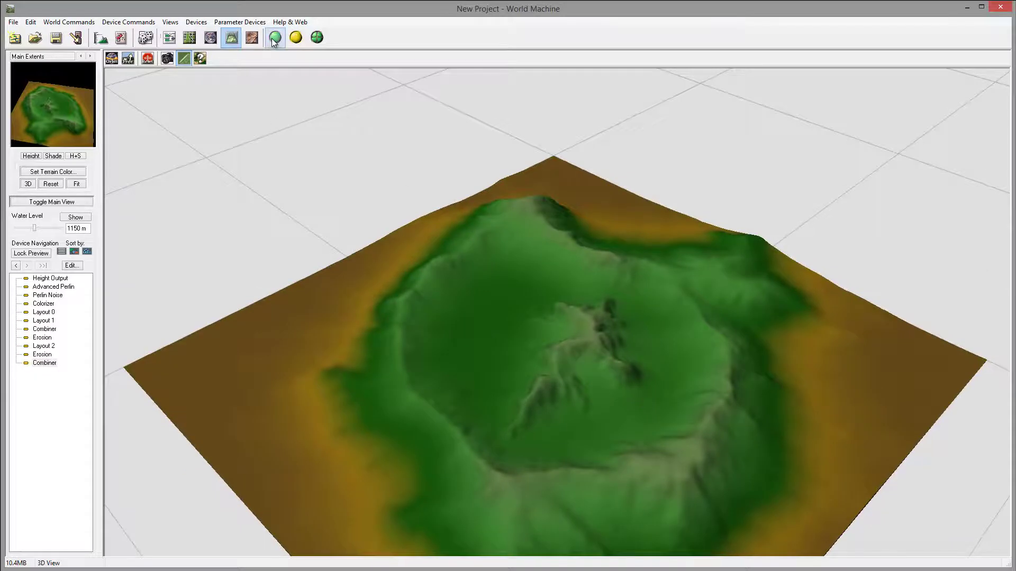
{"action": "left_click_drag", "start_coordinate": [582, 387], "coordinate": [539, 354]}
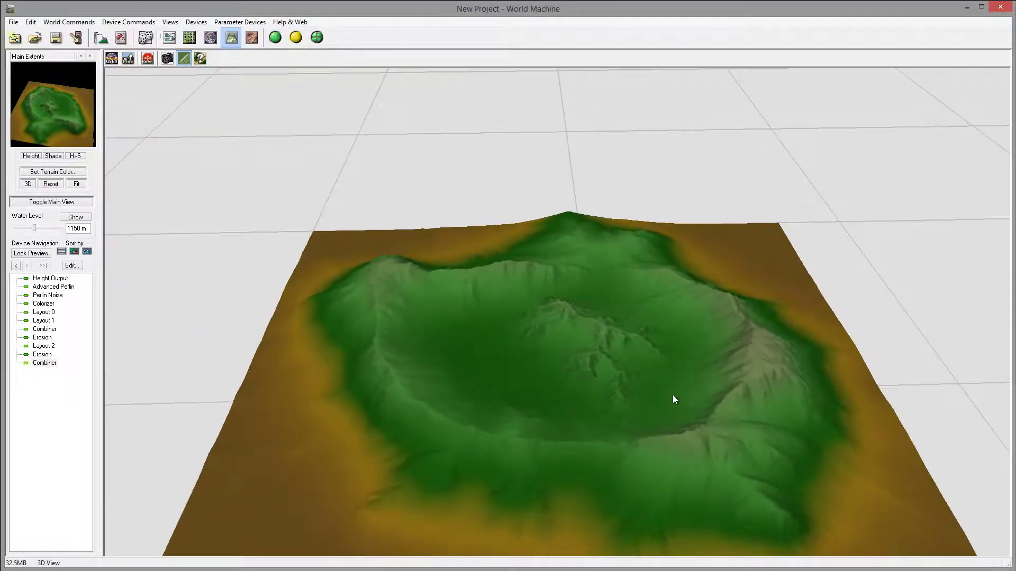
{"action": "left_click_drag", "start_coordinate": [674, 400], "coordinate": [518, 264]}
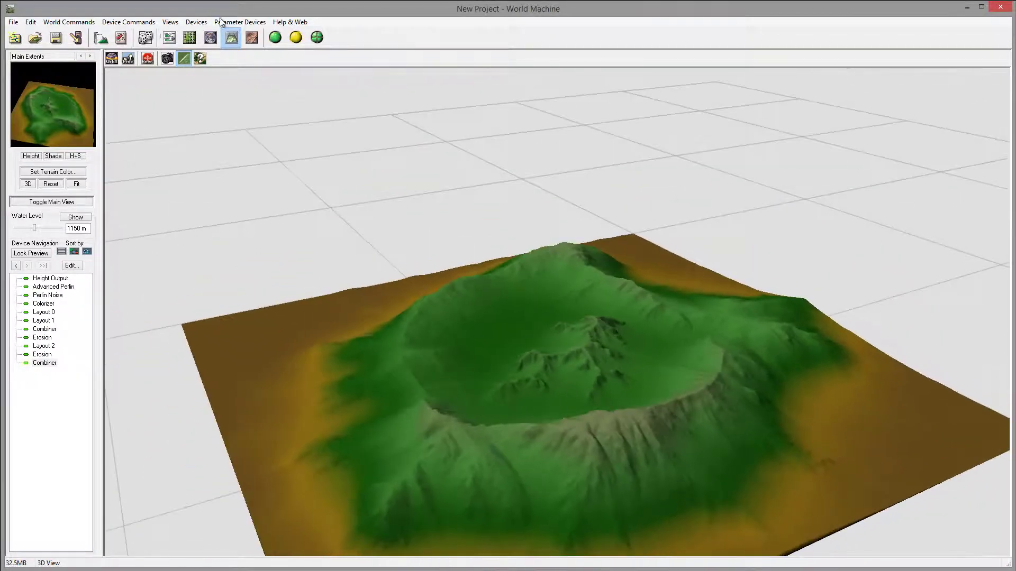
Step: Return to the device network and reduce the Layout 2 Erosion's erosive power slightly and its sediment carry amount
{"action": "left_click", "coordinate": [170, 37]}
{"action": "right_click_drag", "start_coordinate": [497, 313], "coordinate": [546, 354]}
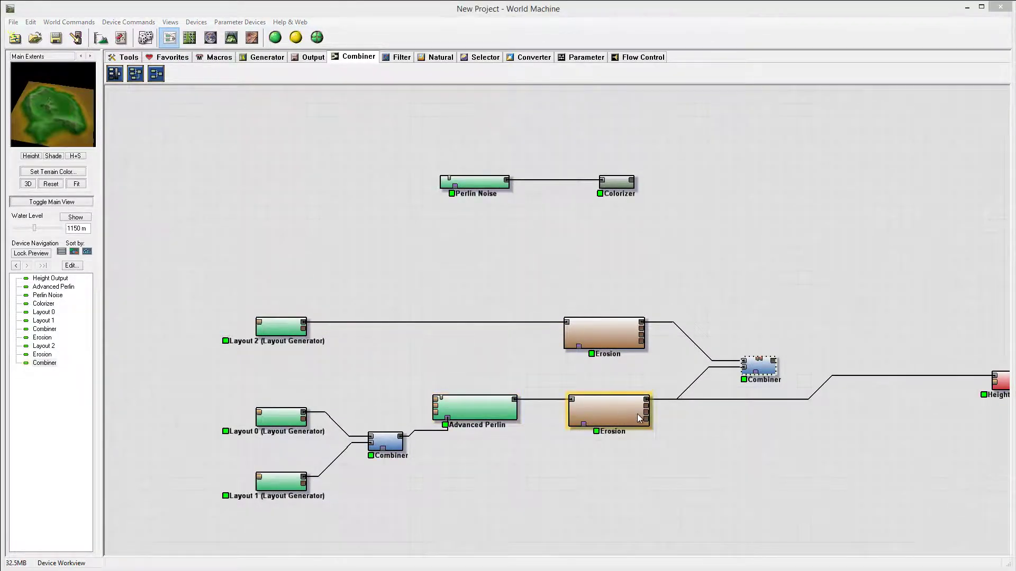
{"action": "right_click_drag", "start_coordinate": [614, 441], "coordinate": [576, 413]}
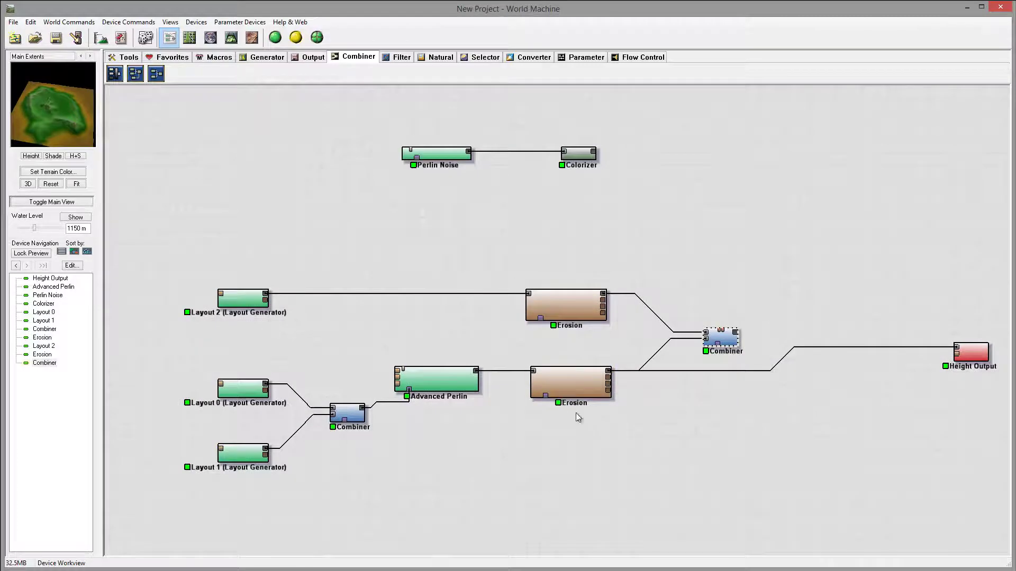
{"action": "left_click", "coordinate": [576, 312]}
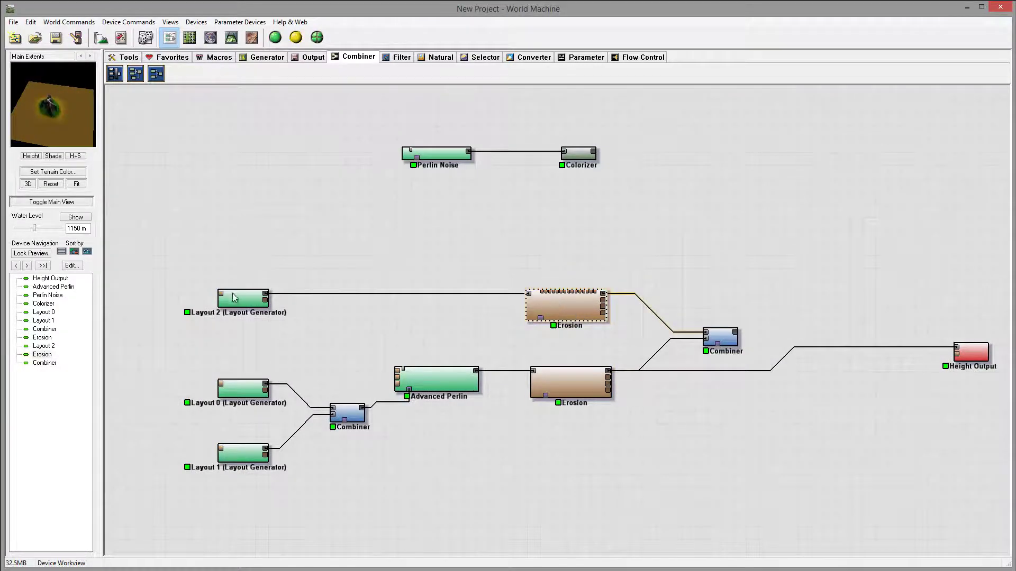
{"action": "double_click", "coordinate": [566, 306]}
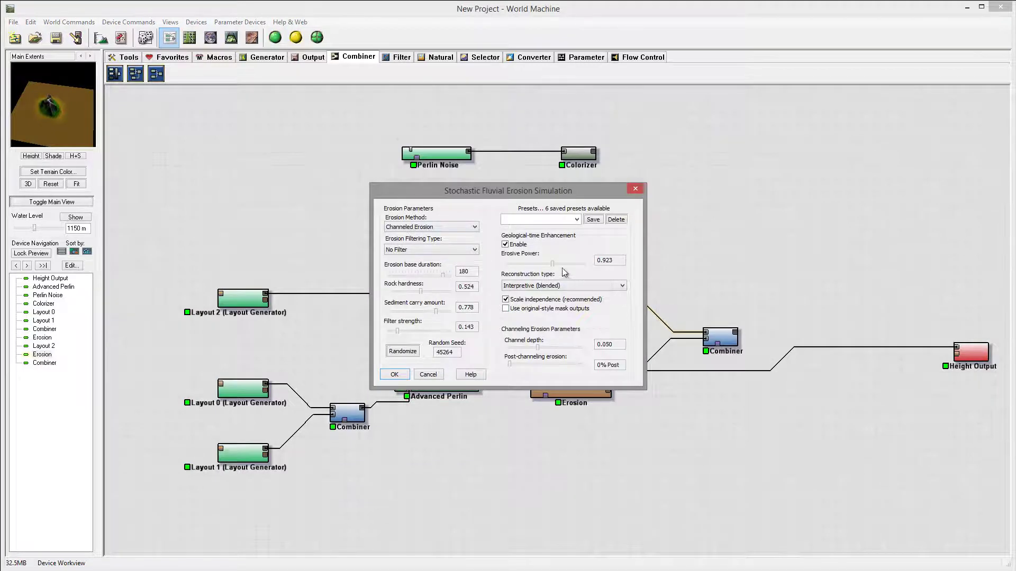
{"action": "left_click_drag", "start_coordinate": [550, 270], "coordinate": [548, 268]}
{"action": "left_click_drag", "start_coordinate": [436, 317], "coordinate": [421, 317]}
{"action": "left_click", "coordinate": [395, 374]}
Step: Set the strength of the Combiner joining the two Erosion outputs to 0.50000
{"action": "left_click", "coordinate": [723, 340]}
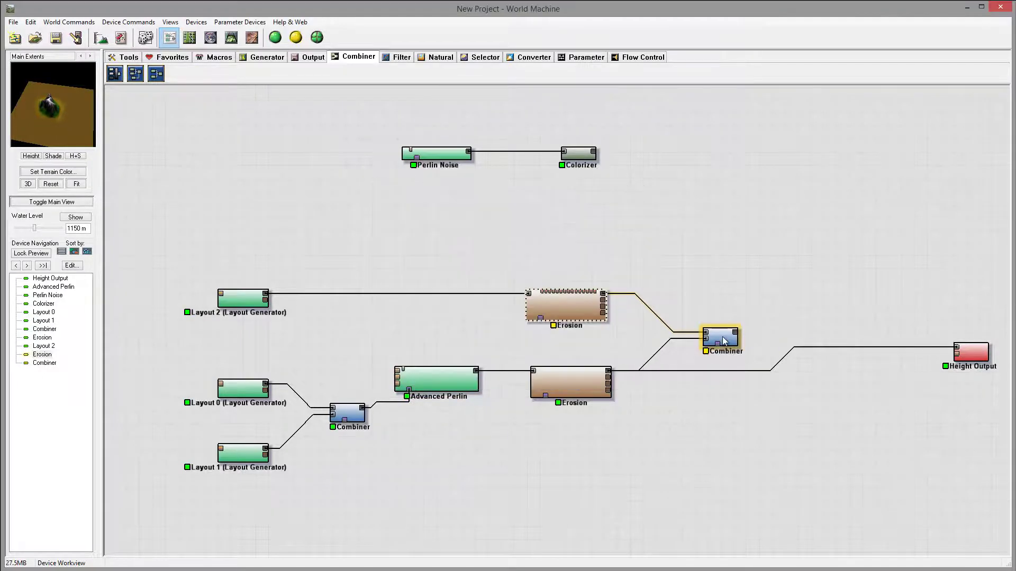
{"action": "double_click", "coordinate": [724, 340]}
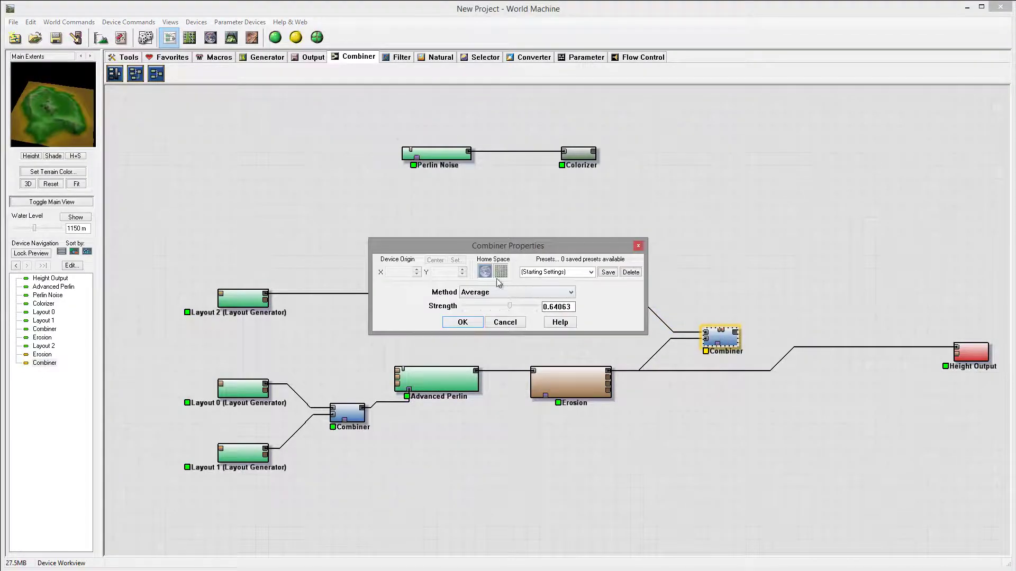
{"action": "left_click_drag", "start_coordinate": [516, 308], "coordinate": [497, 300]}
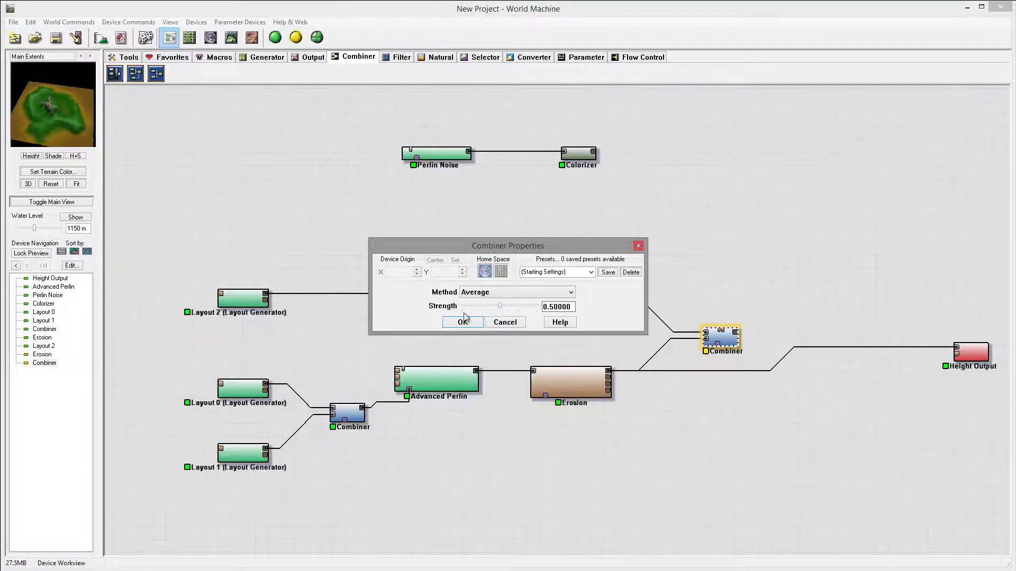
{"action": "left_click", "coordinate": [459, 323]}
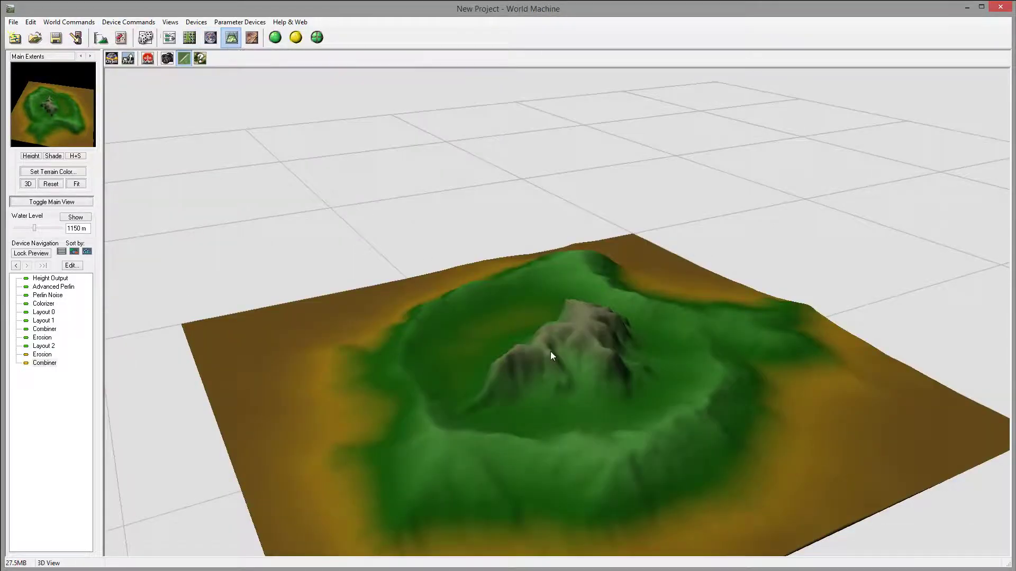
Step: Rebuild the terrain with the revised peak erosion and blend strength, and inspect the taller peak in 3D from all sides
{"action": "left_click", "coordinate": [231, 37]}
{"action": "left_click", "coordinate": [275, 37]}
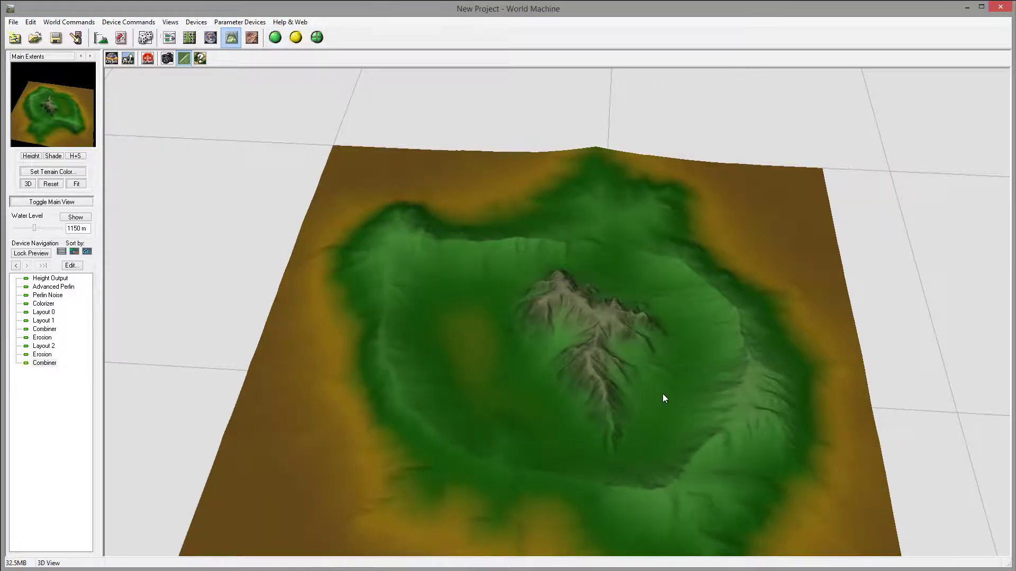
{"action": "left_click_drag", "start_coordinate": [664, 395], "coordinate": [493, 406]}
{"action": "left_click_drag", "start_coordinate": [590, 426], "coordinate": [682, 435]}
{"action": "left_click_drag", "start_coordinate": [548, 411], "coordinate": [532, 341]}
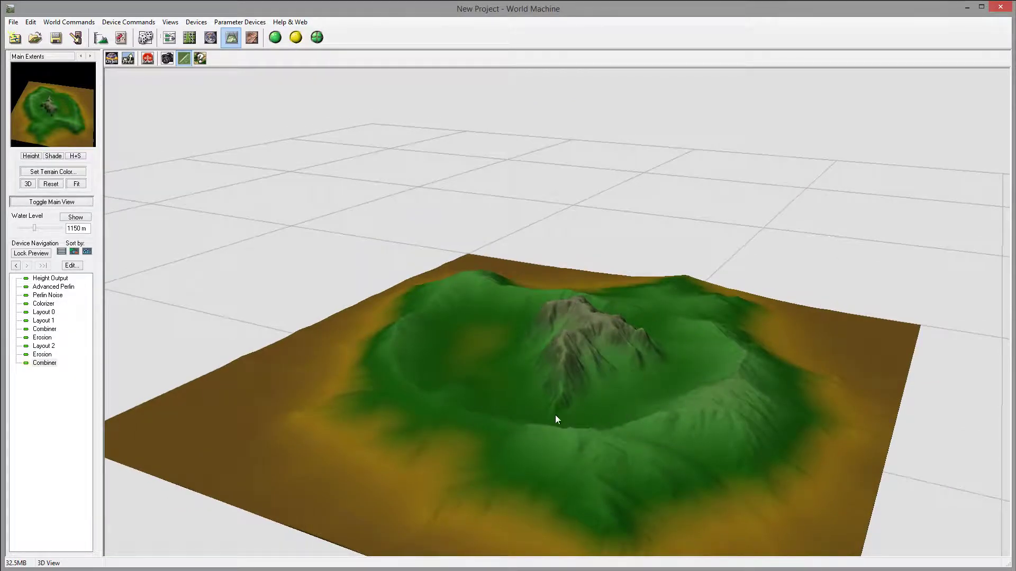
Step: Return to the device network and place an Expander filter just above the link between Layout 2 and its Erosion
{"action": "left_click", "coordinate": [169, 37]}
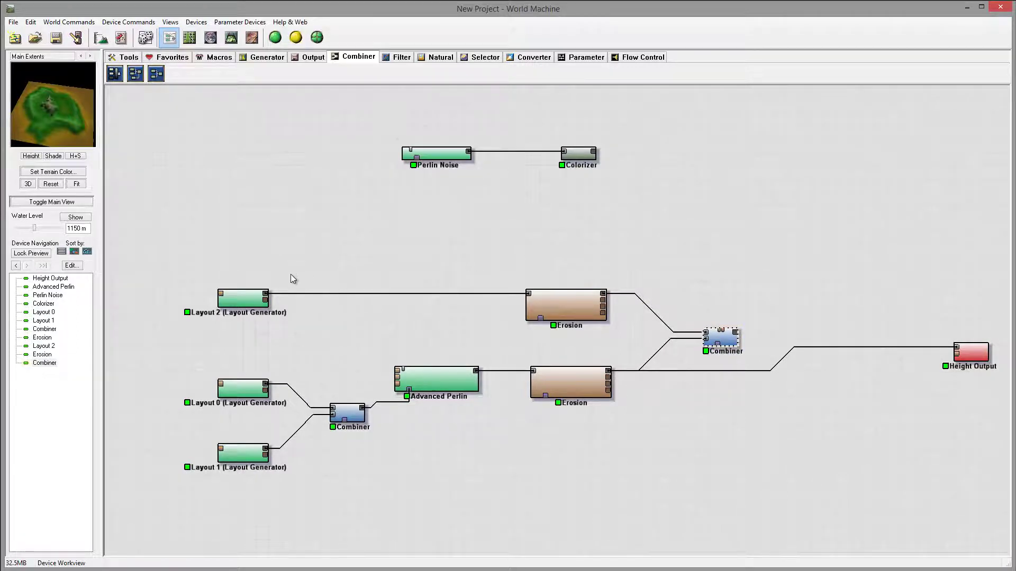
{"action": "right_click_drag", "start_coordinate": [311, 241], "coordinate": [353, 274]}
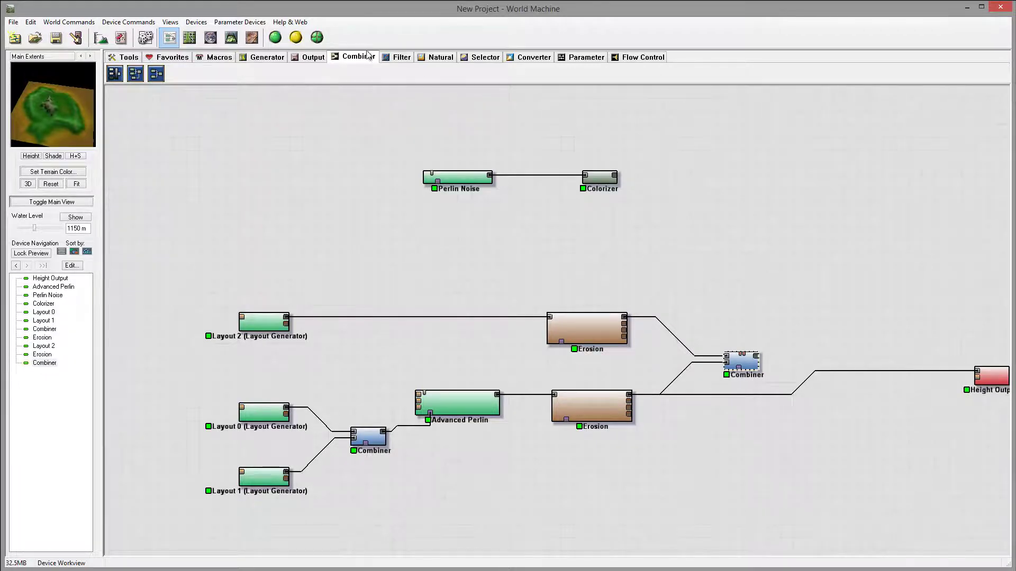
{"action": "left_click", "coordinate": [395, 57]}
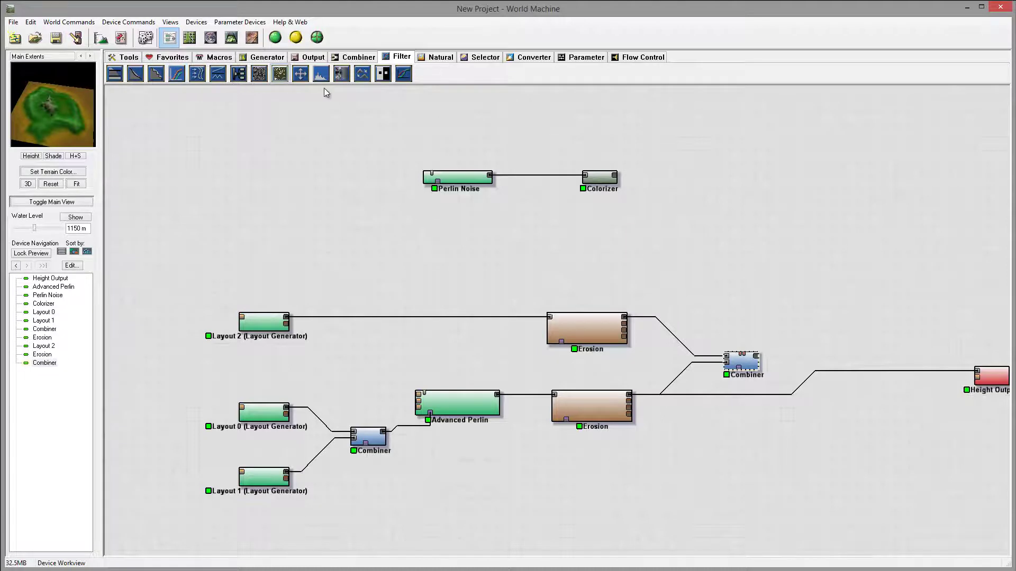
{"action": "left_click", "coordinate": [363, 75]}
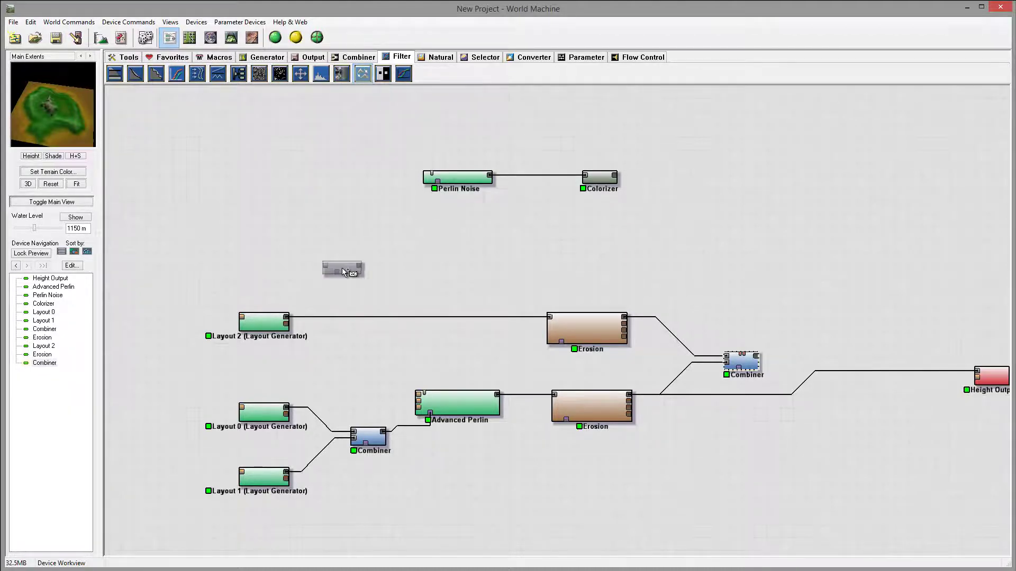
{"action": "left_click", "coordinate": [343, 267]}
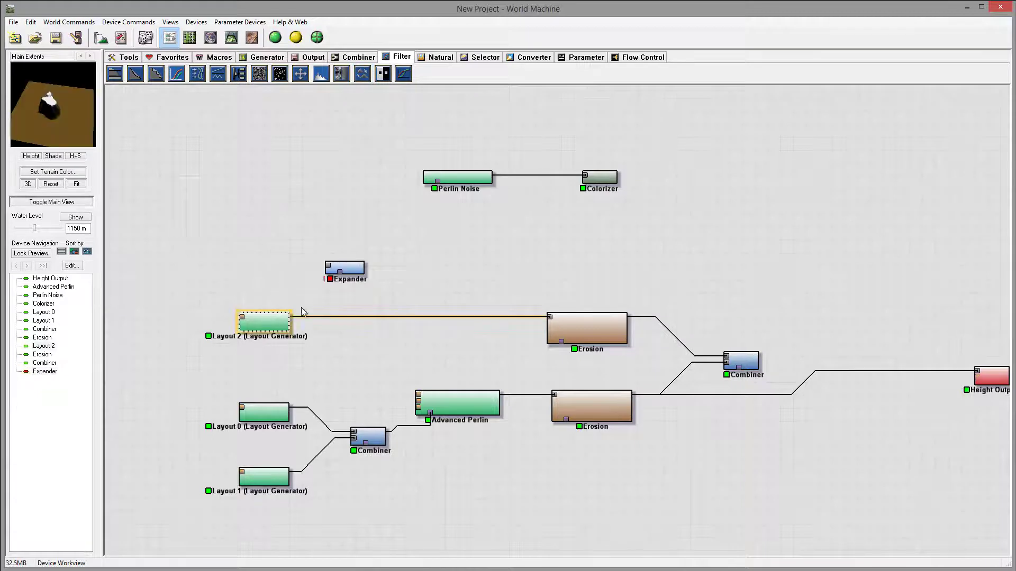
Step: Feed Layout 2 into the Expander and set it to Hybrid (fast) with a distance of 32 and scale independence off
{"action": "left_click_drag", "start_coordinate": [284, 317], "coordinate": [378, 282]}
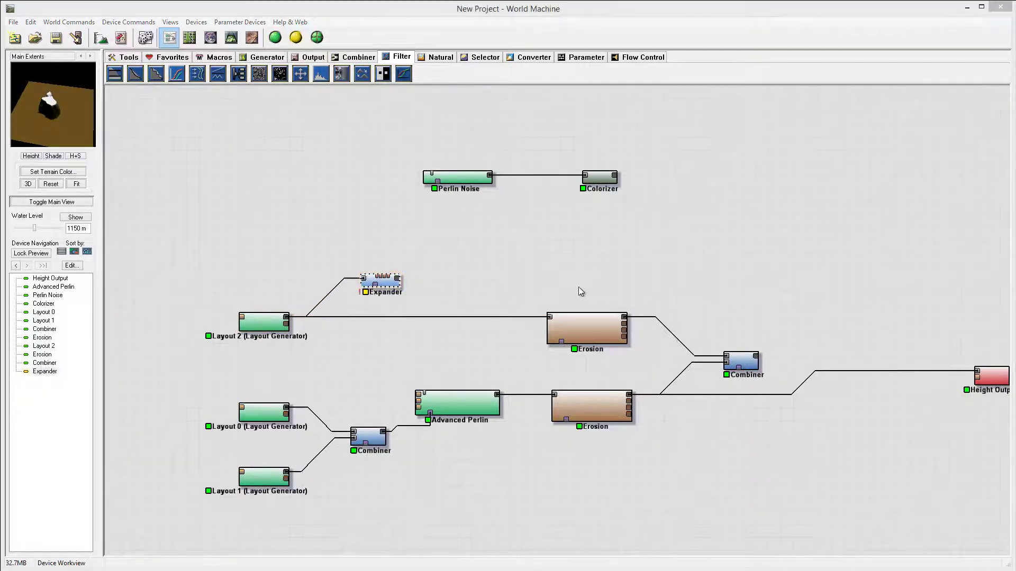
{"action": "double_click", "coordinate": [394, 281]}
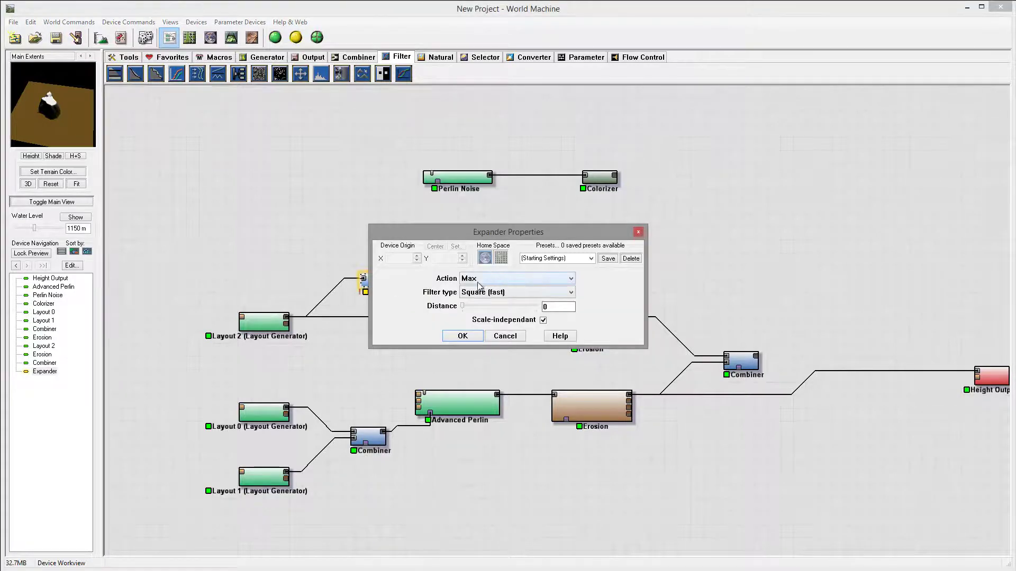
{"action": "left_click", "coordinate": [479, 292]}
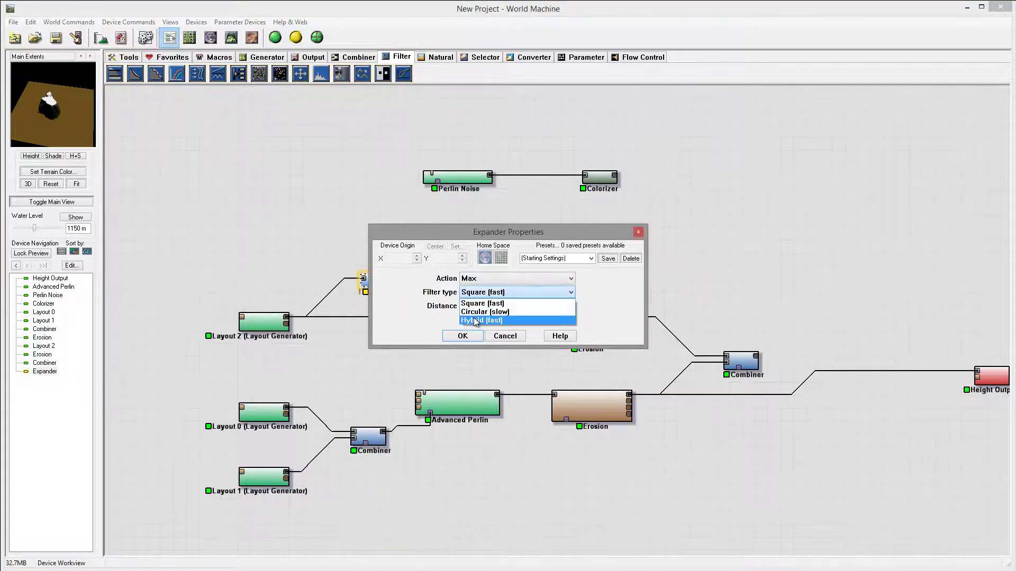
{"action": "left_click", "coordinate": [475, 321]}
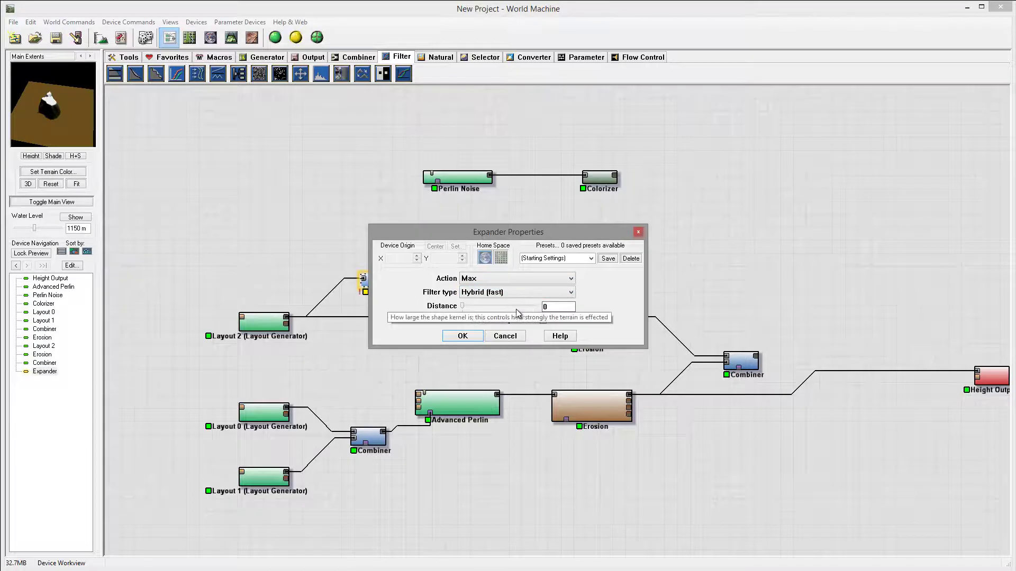
{"action": "left_click_drag", "start_coordinate": [462, 306], "coordinate": [537, 306]}
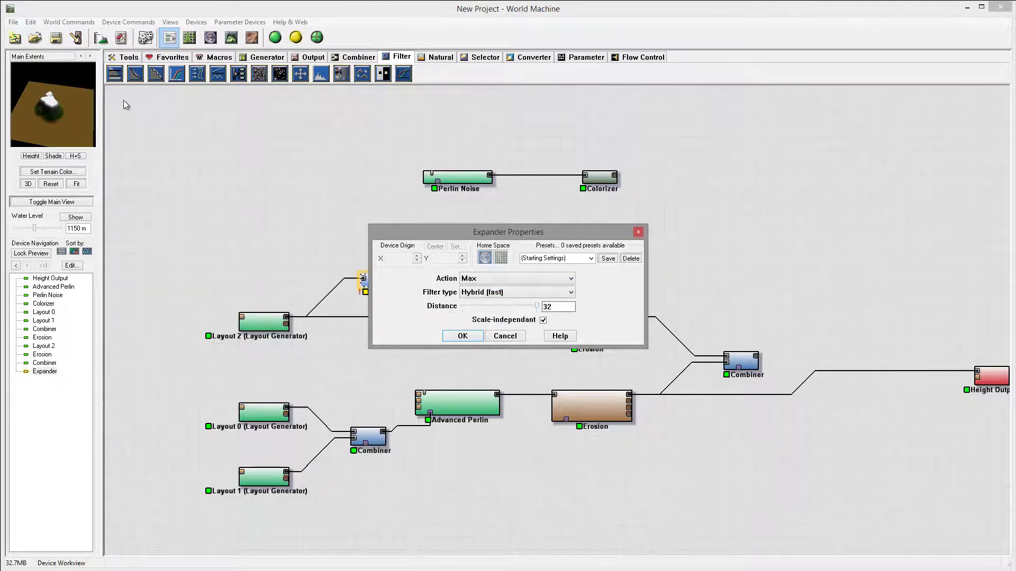
{"action": "left_click_drag", "start_coordinate": [508, 236], "coordinate": [610, 198]}
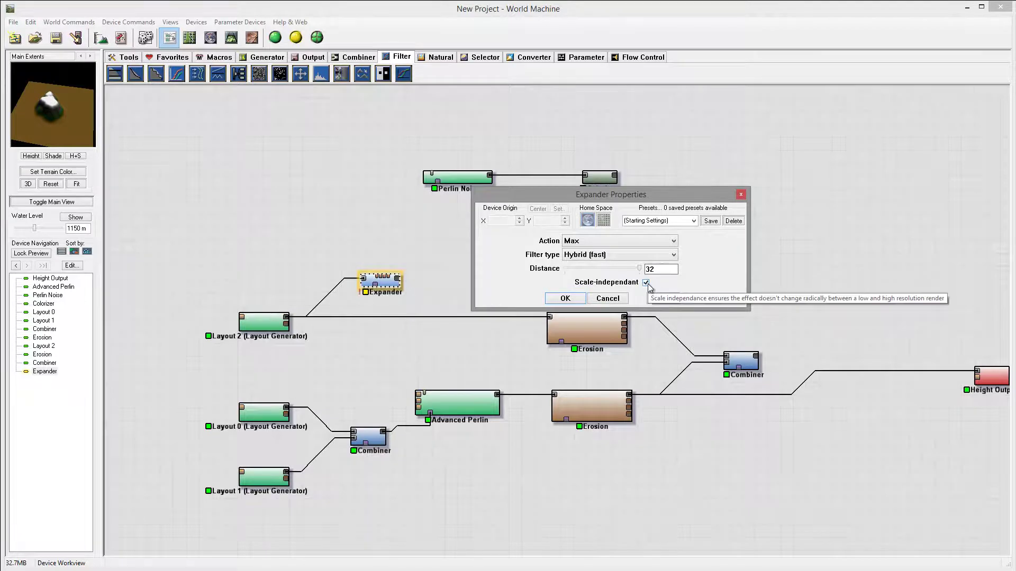
{"action": "left_click", "coordinate": [646, 283]}
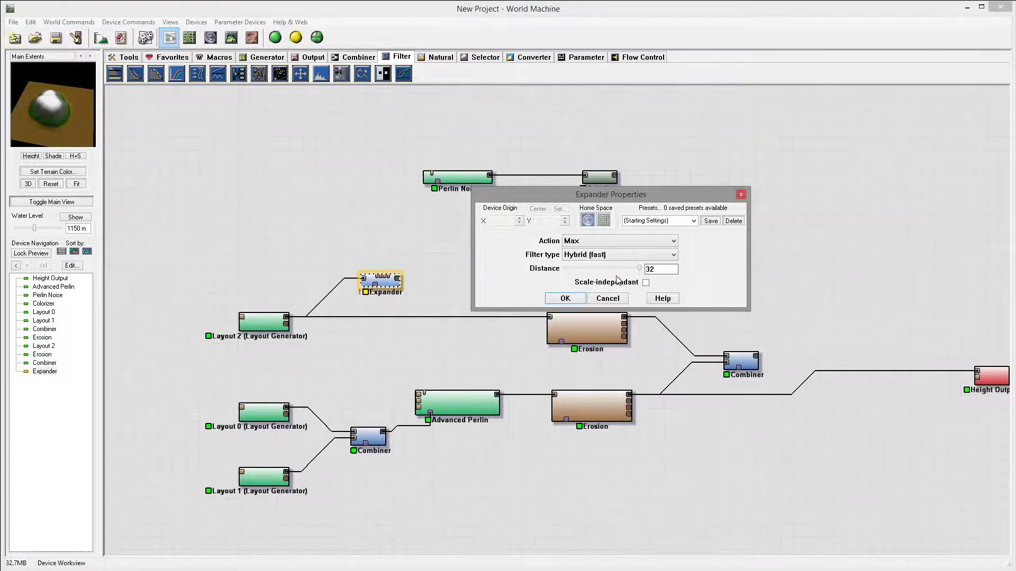
{"action": "left_click_drag", "start_coordinate": [639, 269], "coordinate": [714, 278]}
{"action": "left_click", "coordinate": [572, 303]}
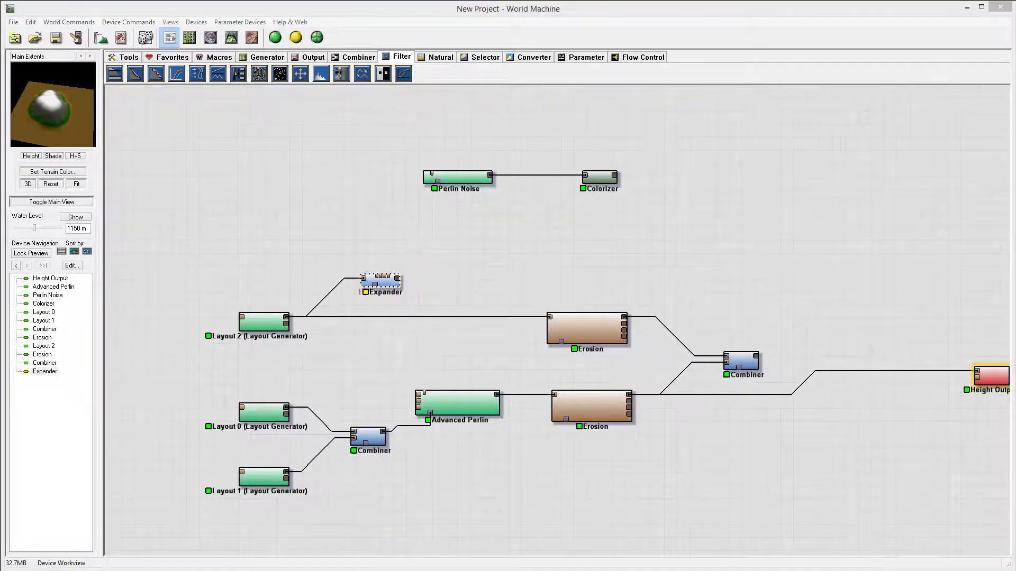
Step: Add a Blur filter fed by the Expander, raise its Gaussian blur radius, and align it with the Expander
{"action": "left_click", "coordinate": [361, 74]}
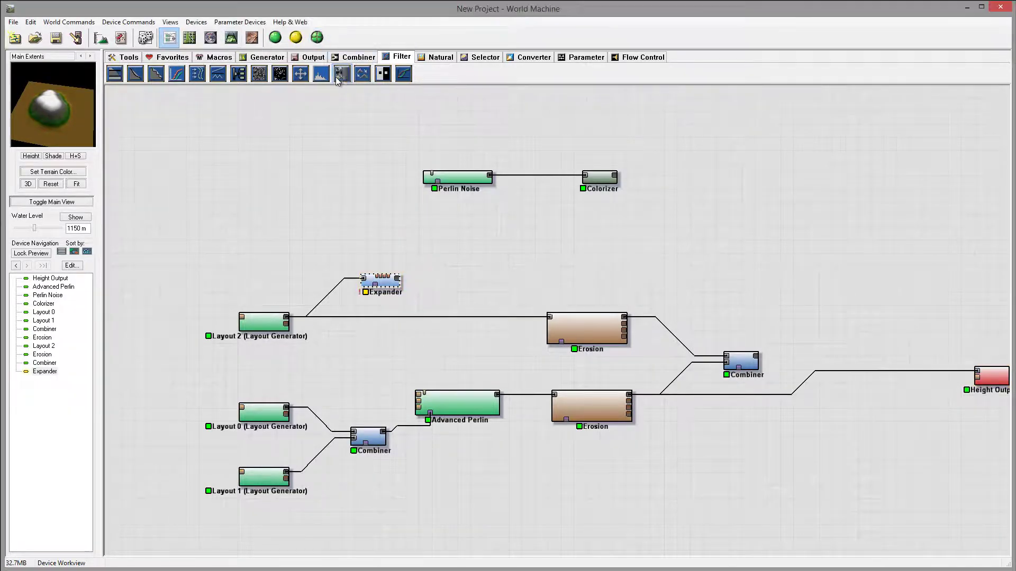
{"action": "left_click", "coordinate": [443, 299]}
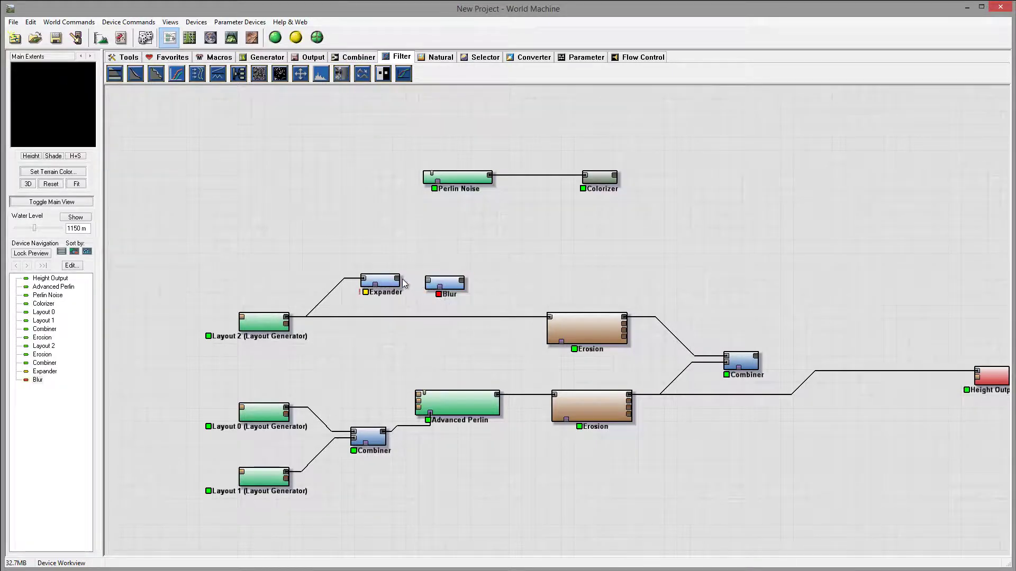
{"action": "left_click_drag", "start_coordinate": [397, 278], "coordinate": [428, 284]}
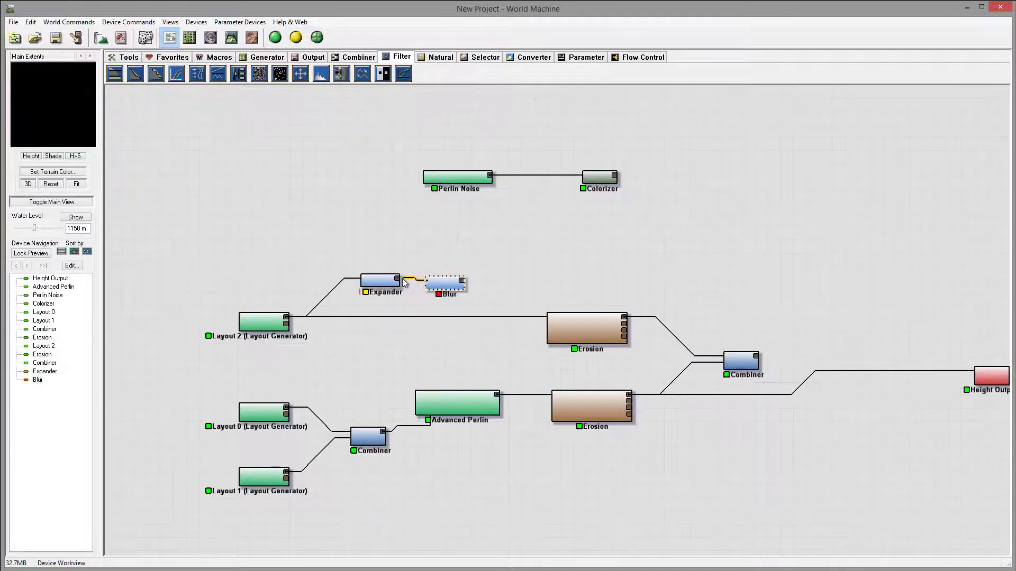
{"action": "double_click", "coordinate": [447, 289]}
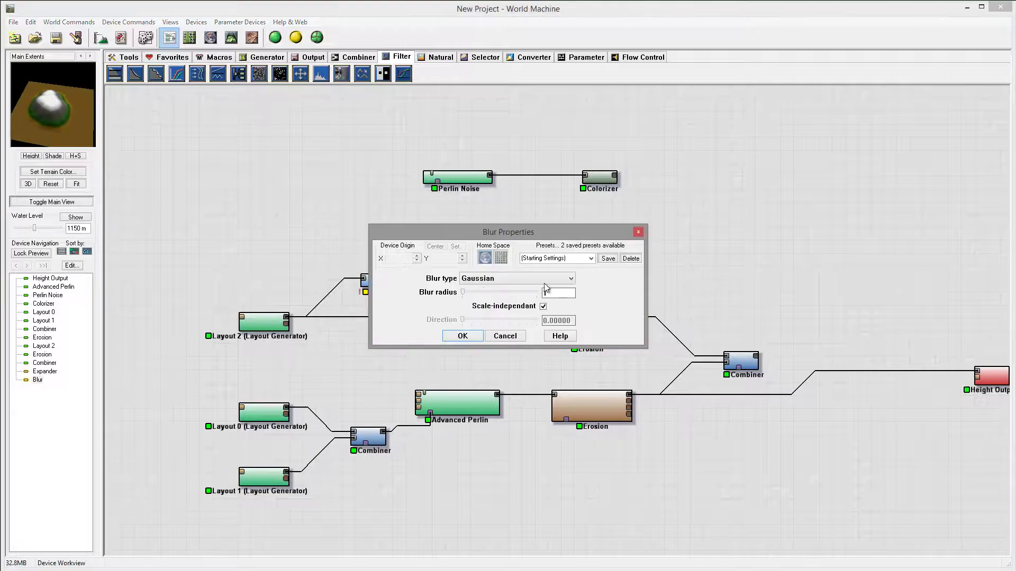
{"action": "left_click_drag", "start_coordinate": [474, 295], "coordinate": [475, 288]}
{"action": "left_click", "coordinate": [462, 336]}
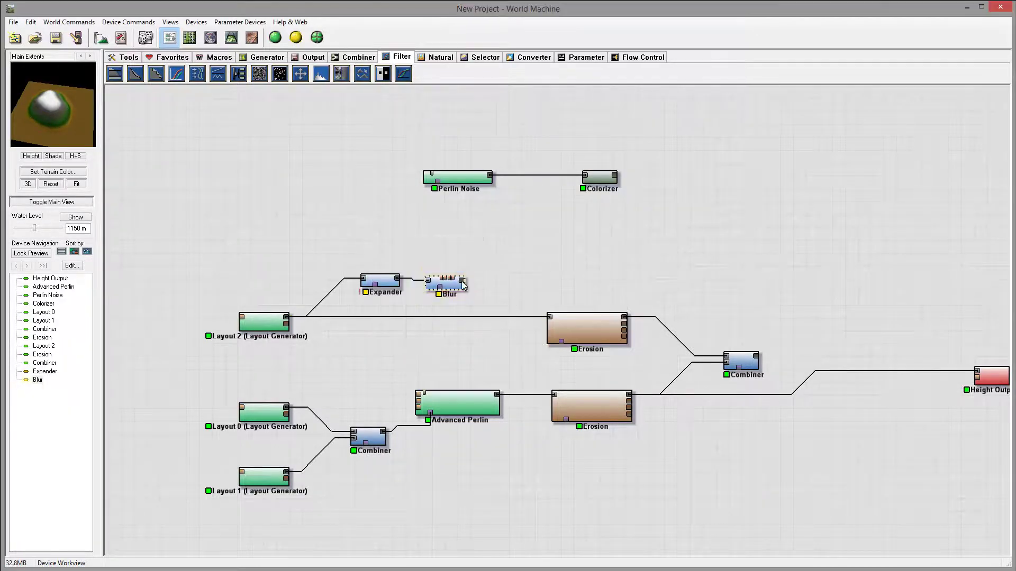
{"action": "left_click_drag", "start_coordinate": [446, 287], "coordinate": [450, 283]}
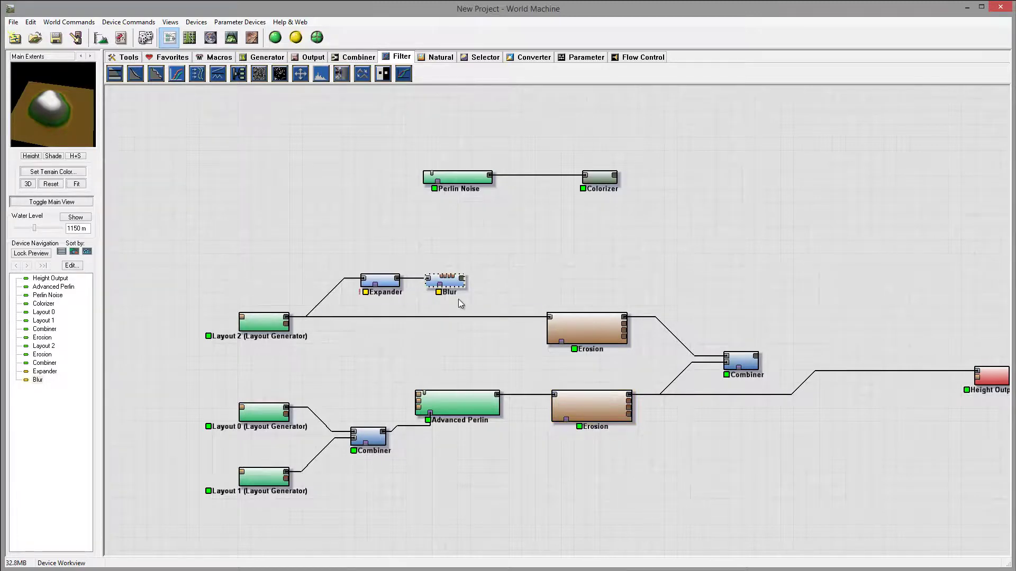
Step: Add an Inverter after the Blur and connect its output to the mask input of the Advanced Perlin's Erosion
{"action": "left_click", "coordinate": [592, 417]}
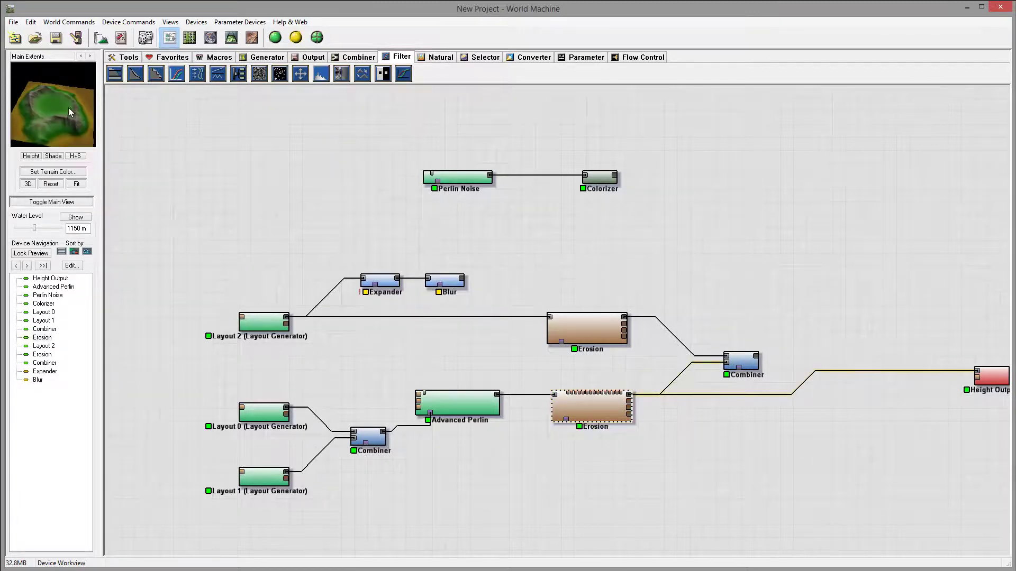
{"action": "left_click_drag", "start_coordinate": [383, 73], "coordinate": [567, 423]}
{"action": "left_click", "coordinate": [531, 284]}
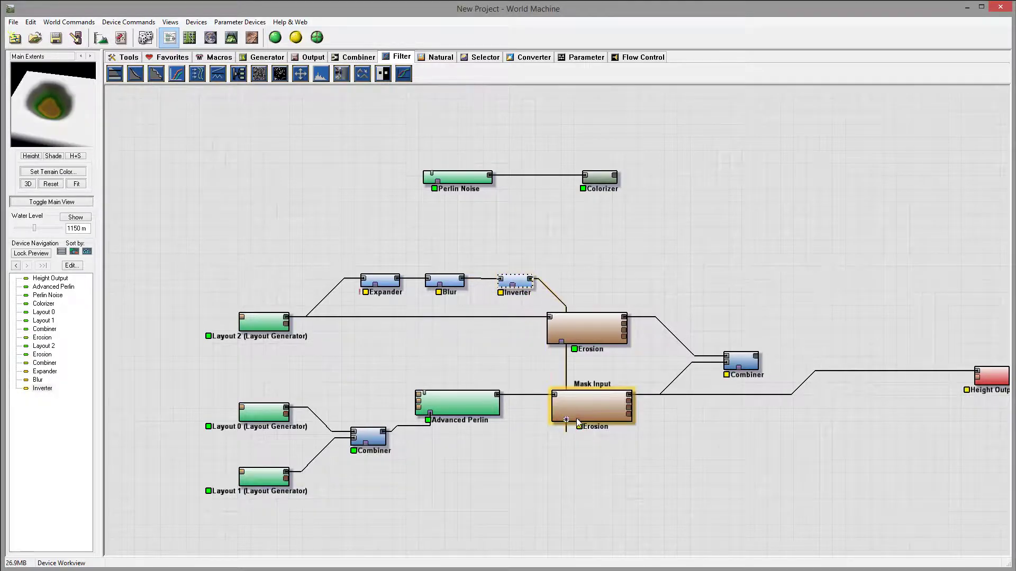
{"action": "left_click", "coordinate": [591, 409]}
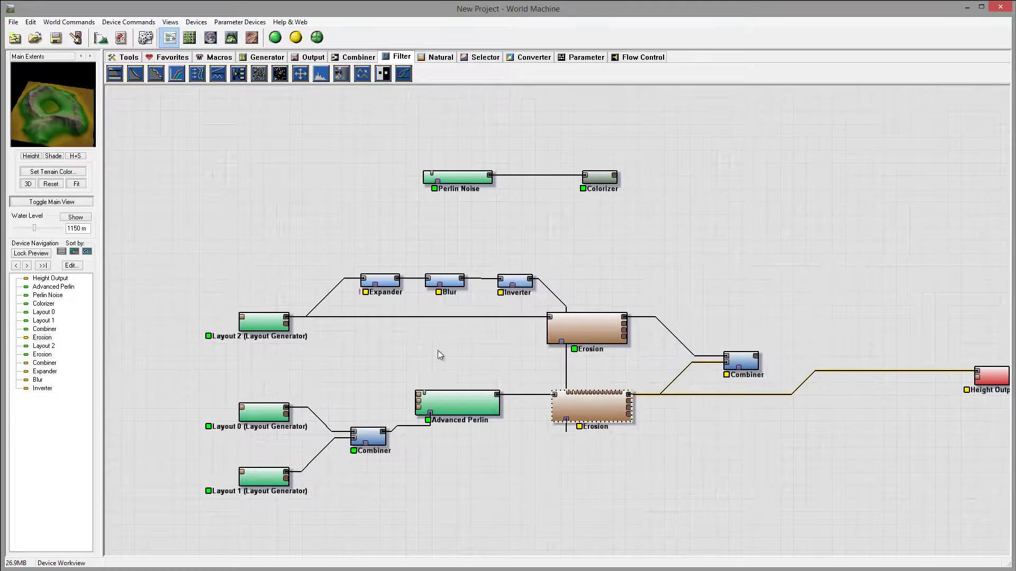
Step: Inspect the Inverter's mask in the 3D view and return to the device network
{"action": "left_click", "coordinate": [528, 279]}
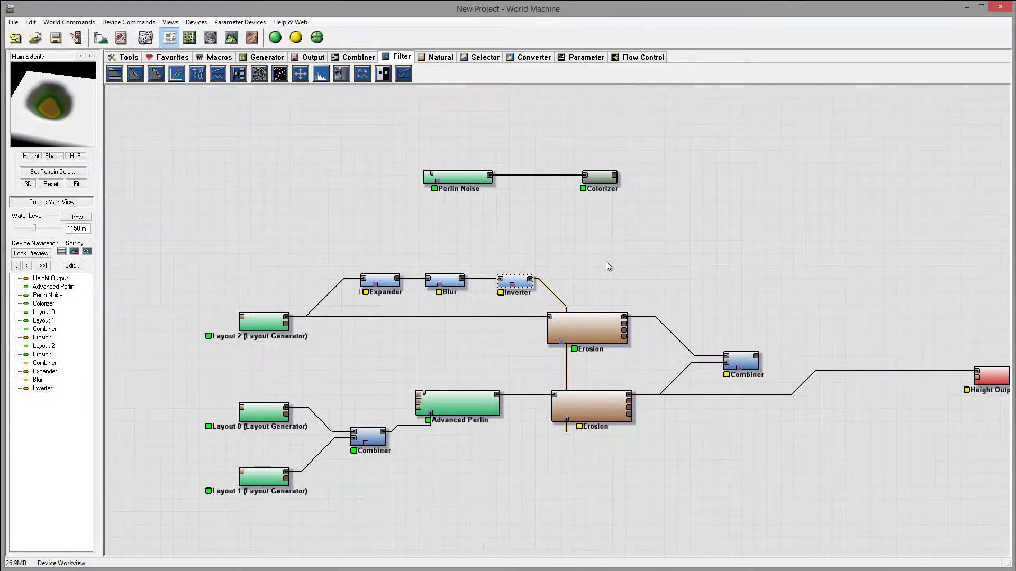
{"action": "key", "text": "F4"}
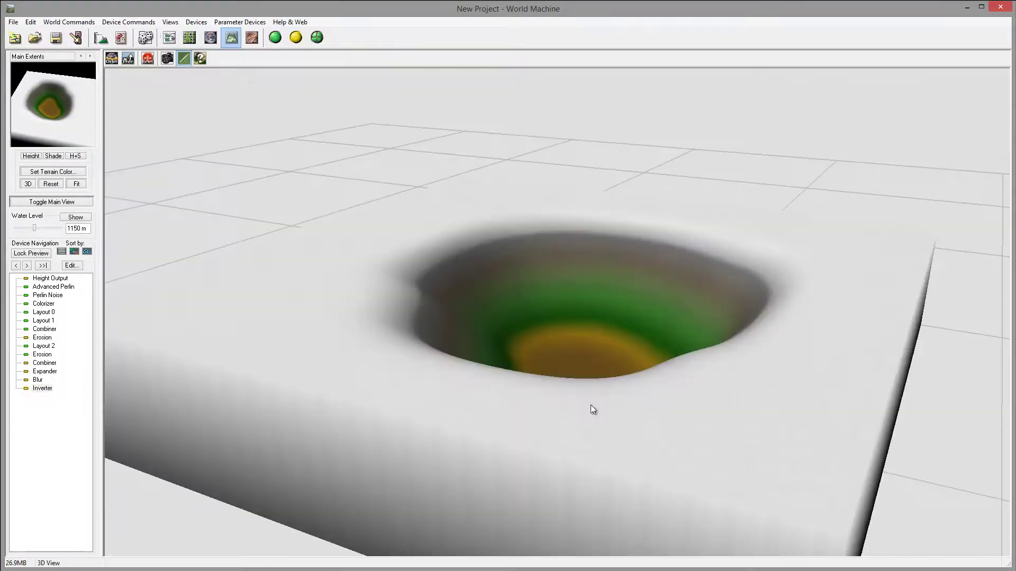
{"action": "left_click", "coordinate": [176, 36]}
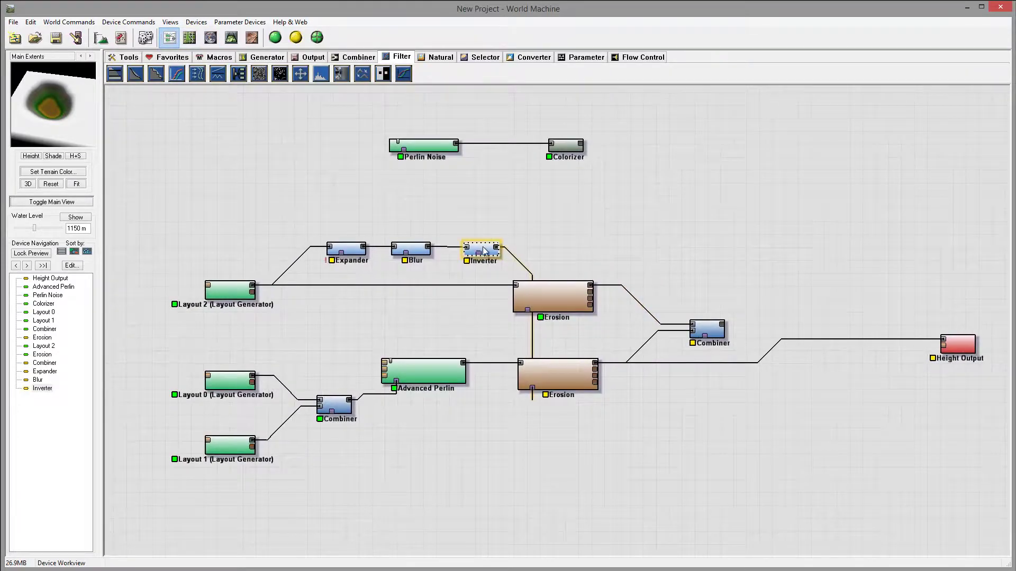
Step: Connect the Inverter's output to the mask input of the Combiner joining both Erosions and set that Combiner's strength to 0.76563
{"action": "left_click_drag", "start_coordinate": [493, 258], "coordinate": [482, 259]}
{"action": "mouse_move", "coordinate": [566, 382]}
{"action": "left_mouse_down"}
{"action": "mouse_move", "coordinate": [610, 375]}
{"action": "mouse_move", "coordinate": [569, 384]}
{"action": "left_mouse_up"}
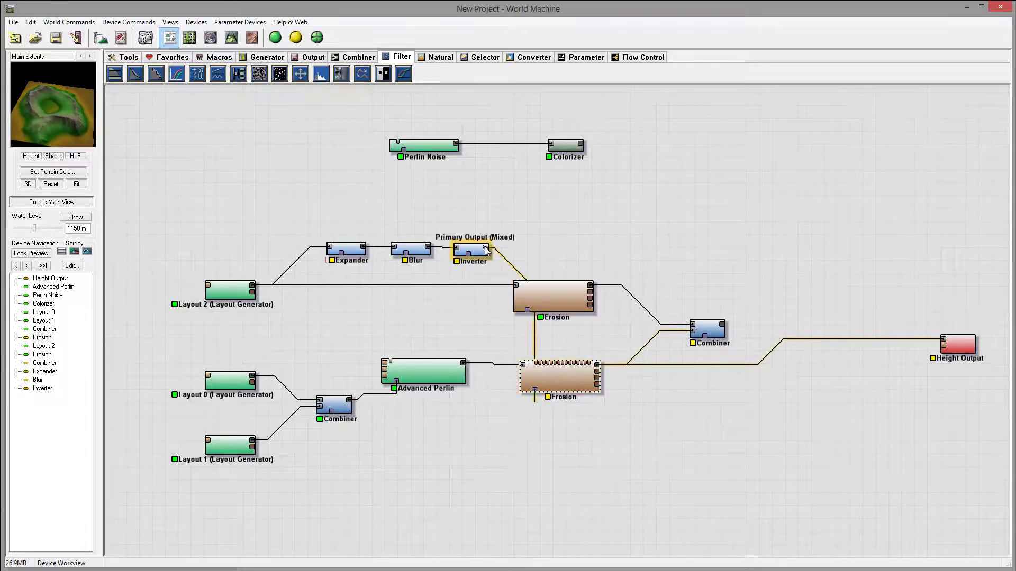
{"action": "left_click_drag", "start_coordinate": [487, 251], "coordinate": [710, 339]}
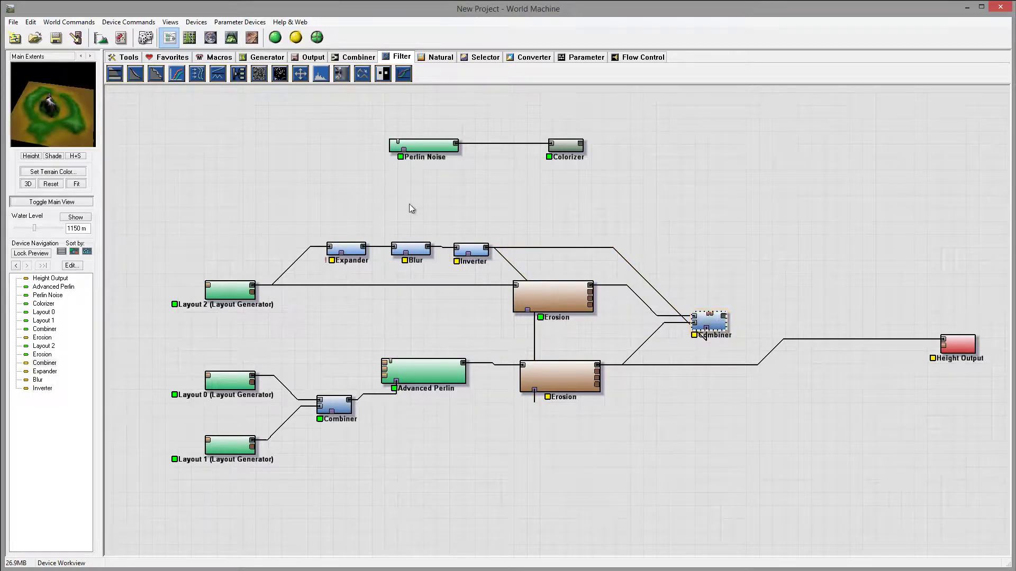
{"action": "double_click", "coordinate": [709, 322]}
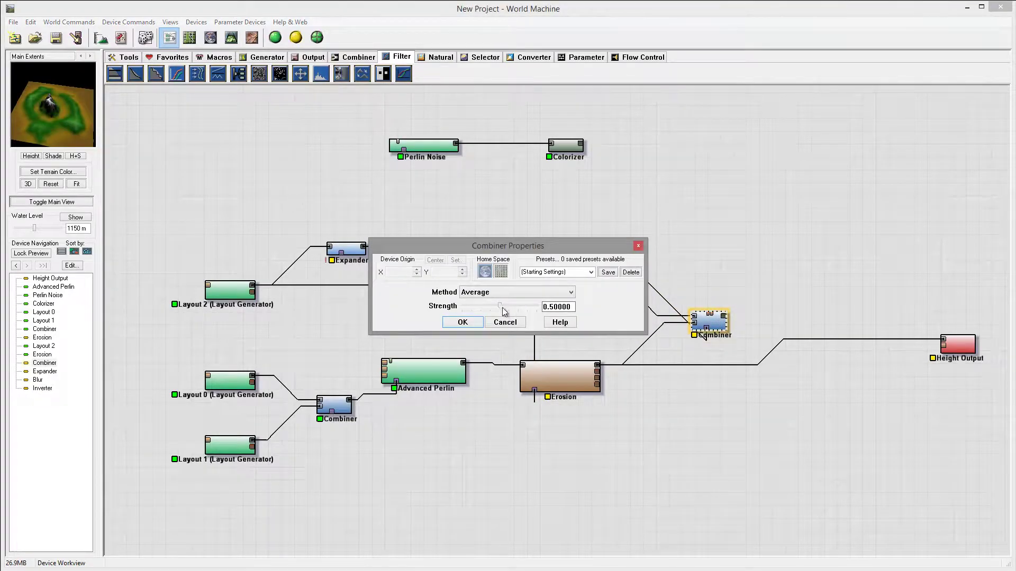
{"action": "mouse_move", "coordinate": [503, 312]}
{"action": "left_mouse_down"}
{"action": "mouse_move", "coordinate": [535, 310]}
{"action": "mouse_move", "coordinate": [463, 305]}
{"action": "mouse_move", "coordinate": [530, 309]}
{"action": "mouse_move", "coordinate": [485, 309]}
{"action": "mouse_move", "coordinate": [520, 308]}
{"action": "left_mouse_up"}
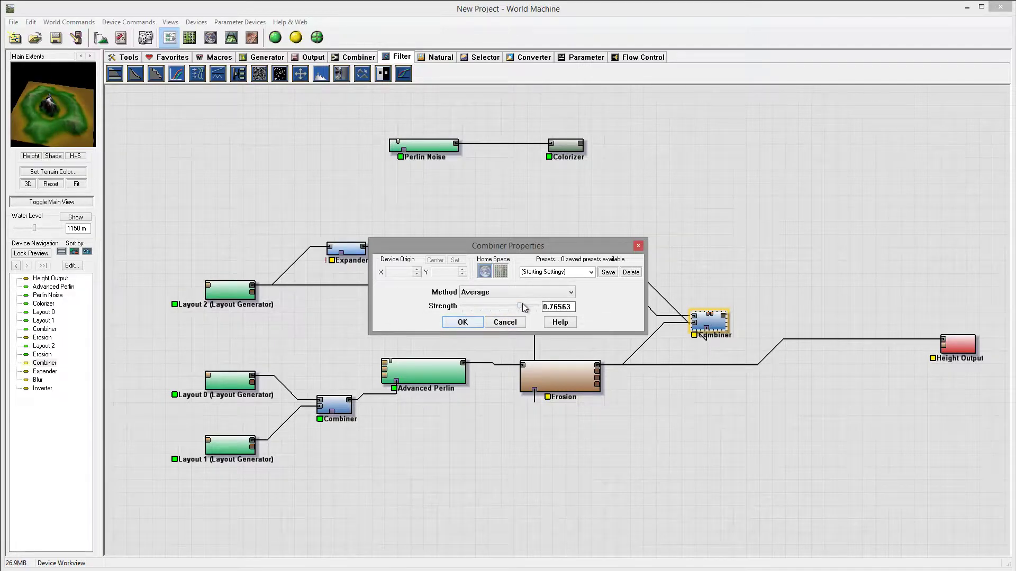
{"action": "left_click_drag", "start_coordinate": [591, 240], "coordinate": [548, 261]}
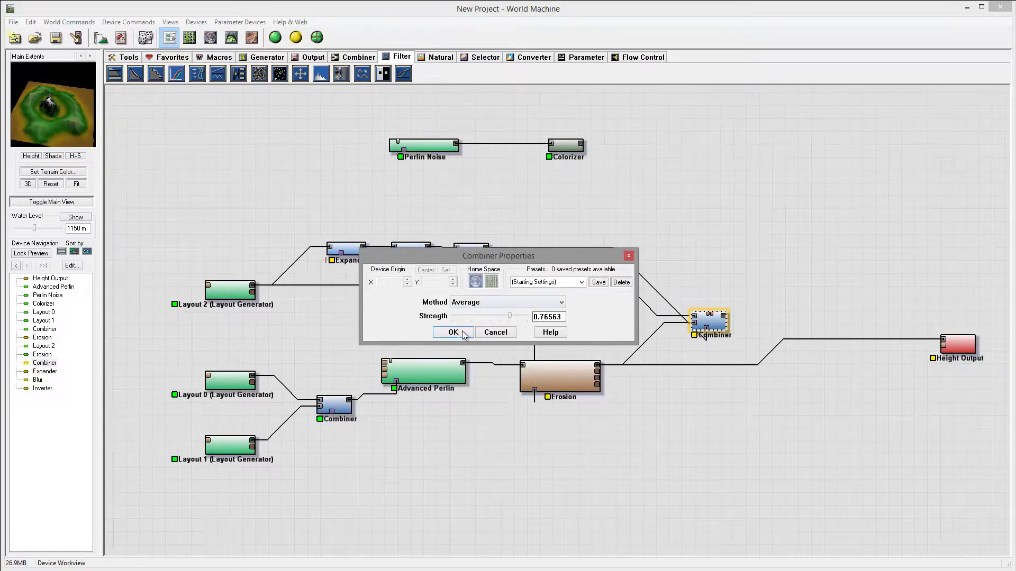
{"action": "left_click", "coordinate": [440, 335]}
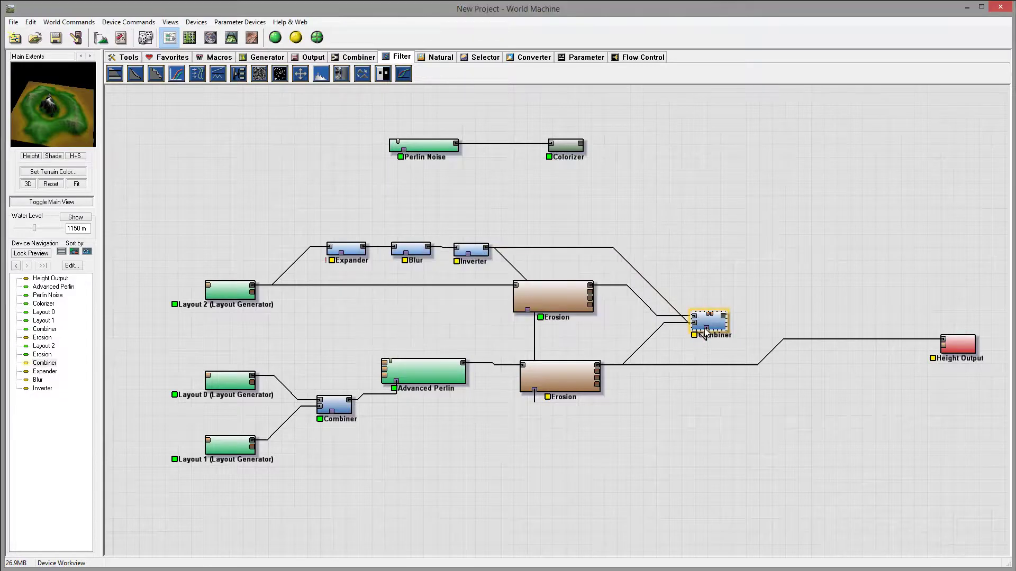
Step: Try the final Combiner without its mask at different Average blend strengths, and reconnect the Inverter as its mask
{"action": "left_click_drag", "start_coordinate": [707, 328], "coordinate": [790, 325]}
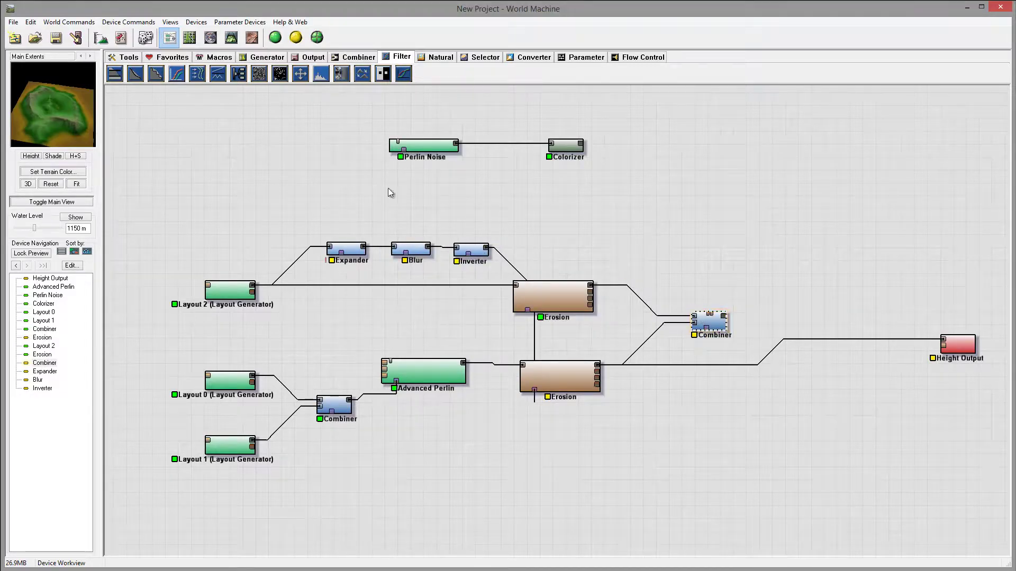
{"action": "double_click", "coordinate": [704, 321]}
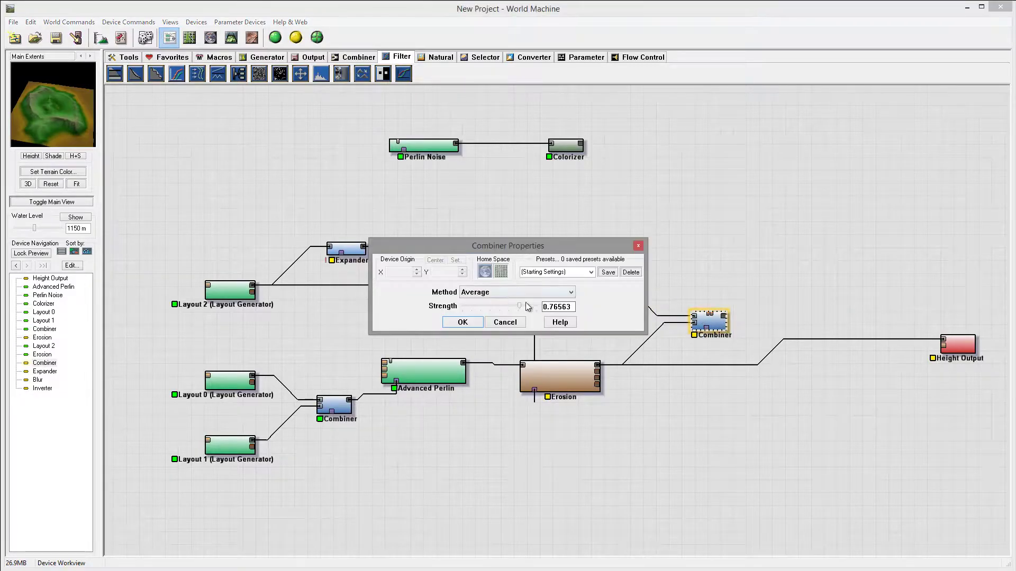
{"action": "mouse_move", "coordinate": [527, 306]}
{"action": "left_mouse_down"}
{"action": "mouse_move", "coordinate": [471, 308]}
{"action": "mouse_move", "coordinate": [529, 311]}
{"action": "left_mouse_up"}
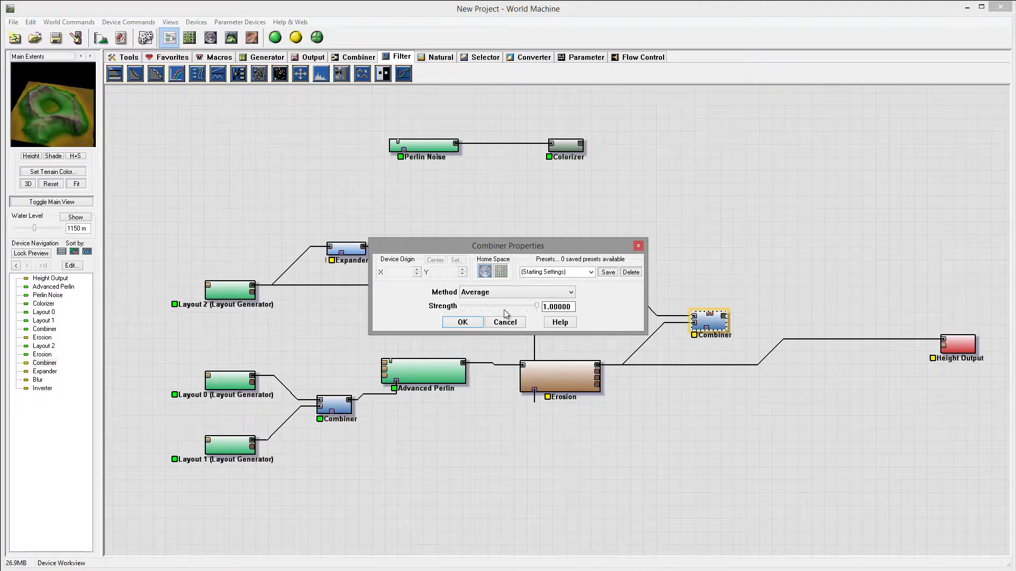
{"action": "left_click_drag", "start_coordinate": [539, 308], "coordinate": [492, 308]}
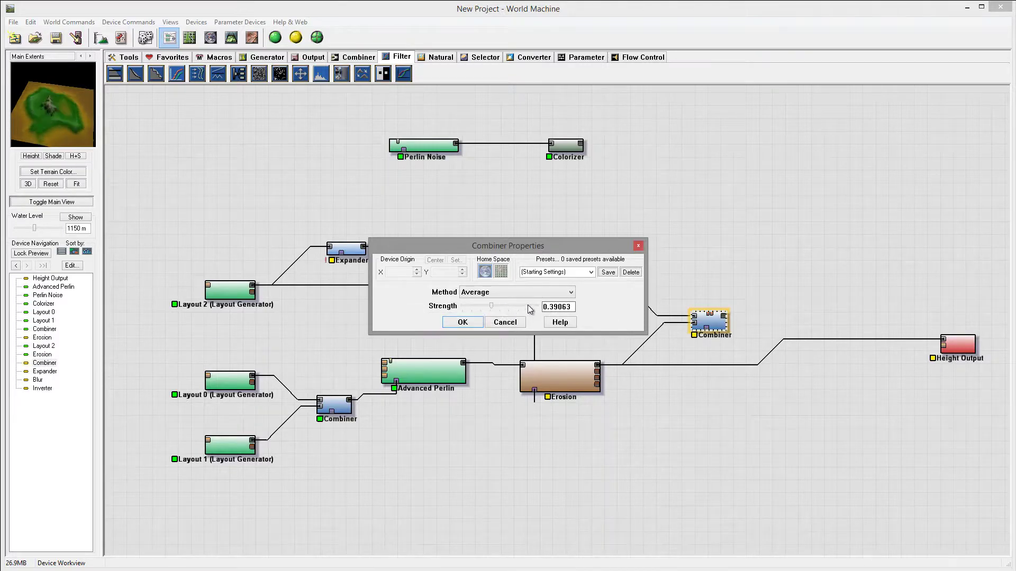
{"action": "left_click", "coordinate": [463, 322]}
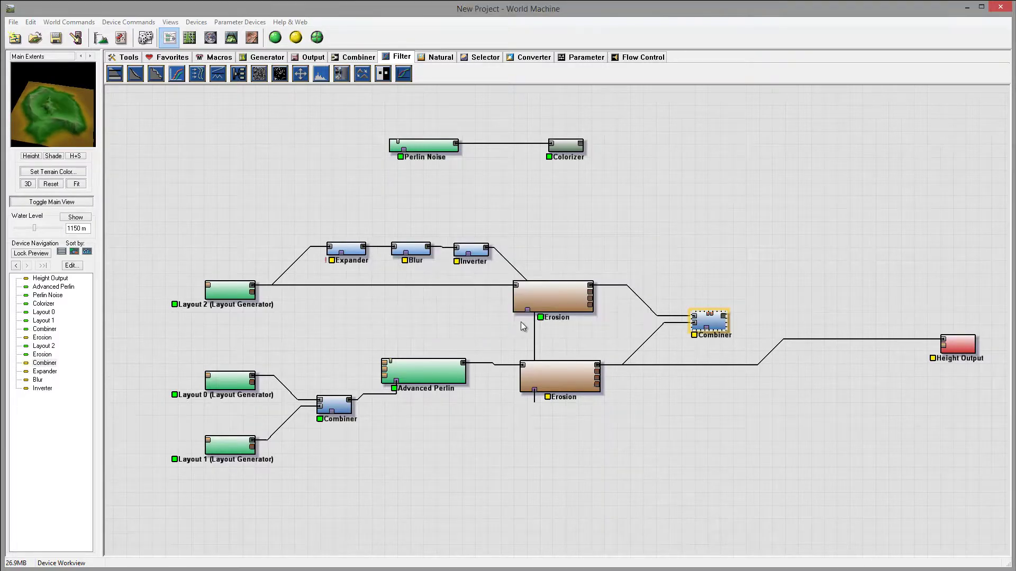
{"action": "left_click_drag", "start_coordinate": [486, 247], "coordinate": [709, 332]}
Step: Test lower and higher strengths on the masked final Combiner and set its Average strength to about 0.89
{"action": "double_click", "coordinate": [709, 321]}
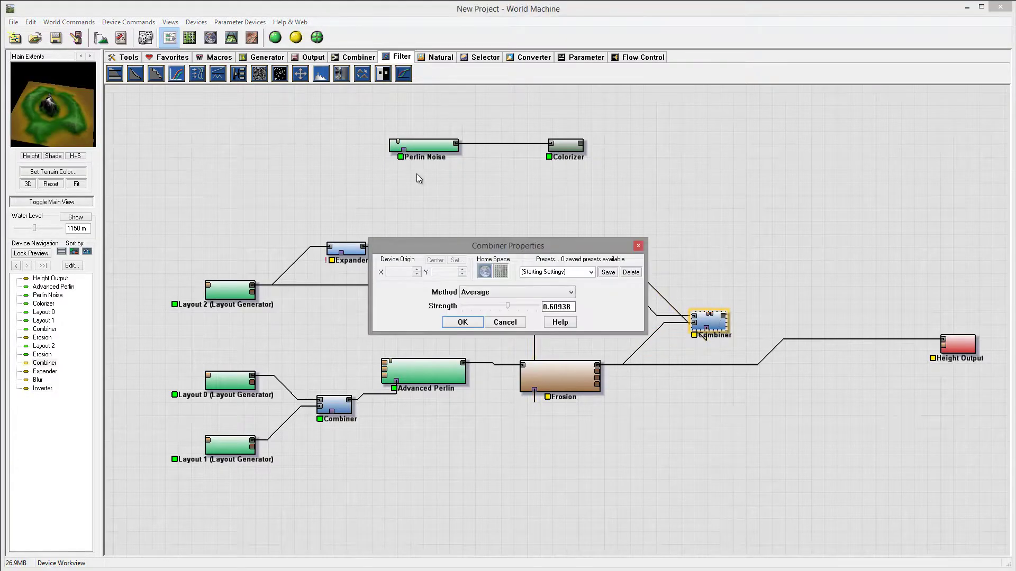
{"action": "mouse_move", "coordinate": [517, 306]}
{"action": "left_mouse_down"}
{"action": "mouse_move", "coordinate": [545, 306]}
{"action": "mouse_move", "coordinate": [503, 306]}
{"action": "left_mouse_up"}
{"action": "left_click_drag", "start_coordinate": [526, 247], "coordinate": [563, 189]}
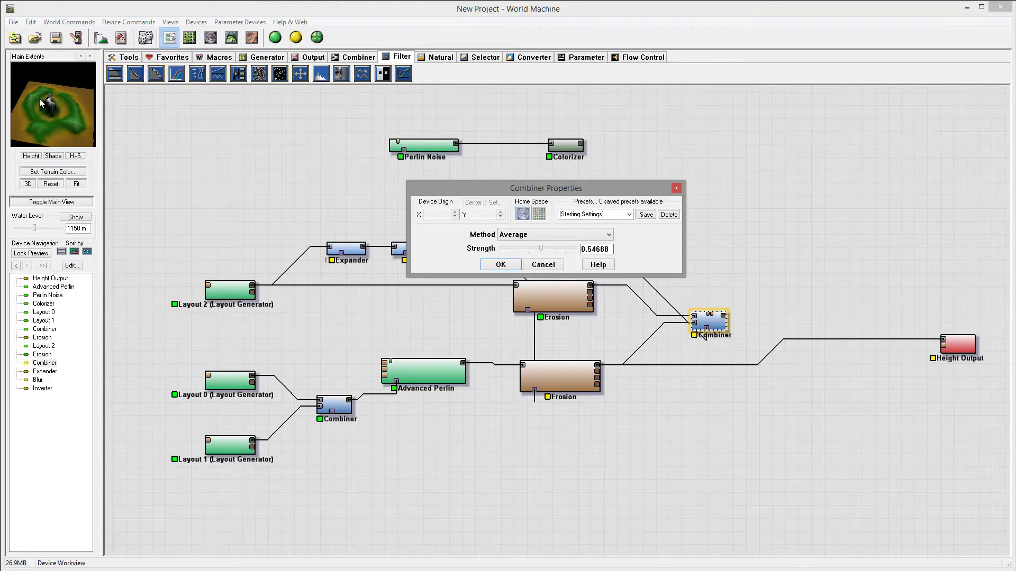
{"action": "left_click", "coordinate": [546, 248]}
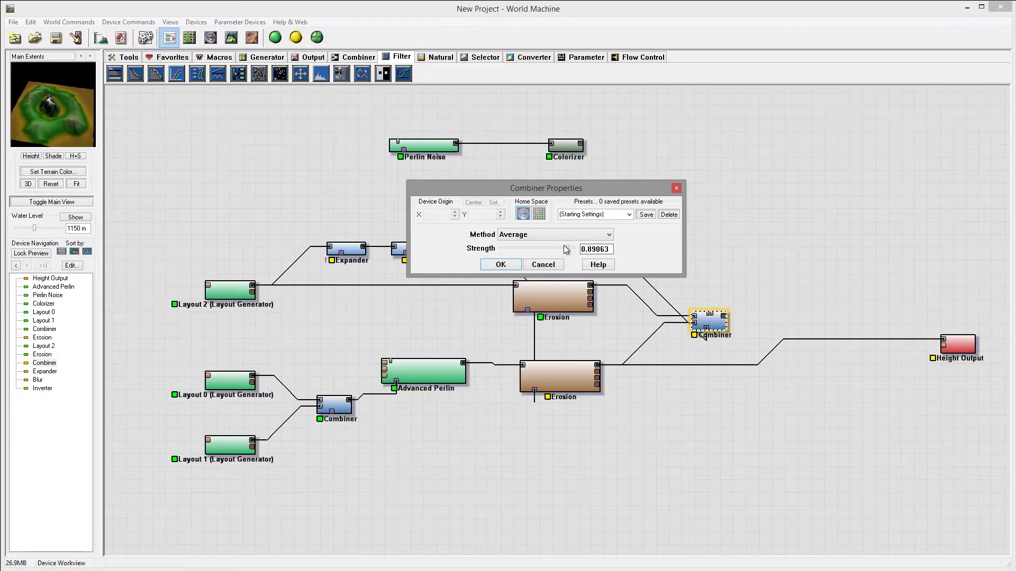
{"action": "left_click", "coordinate": [569, 249]}
{"action": "left_click", "coordinate": [498, 267]}
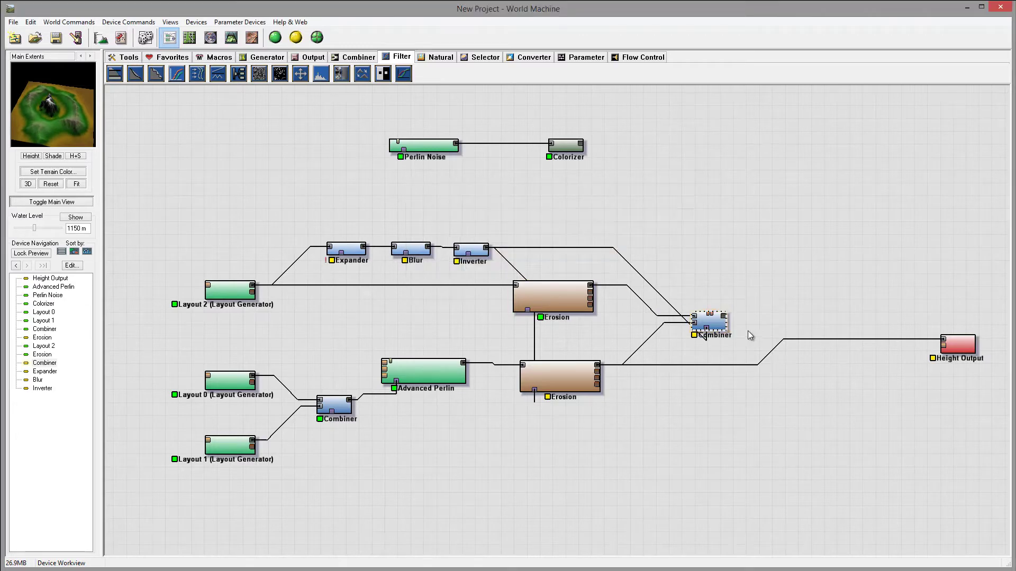
Step: Build the full terrain in the 3D view and examine the blend between the ring island and central peak from several angles
{"action": "left_click", "coordinate": [232, 38]}
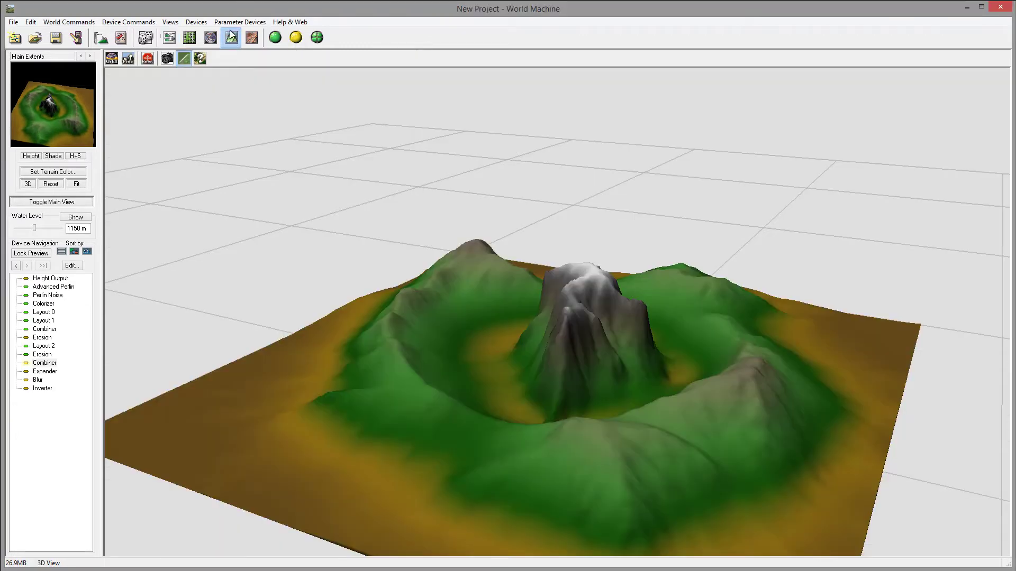
{"action": "left_click", "coordinate": [275, 37]}
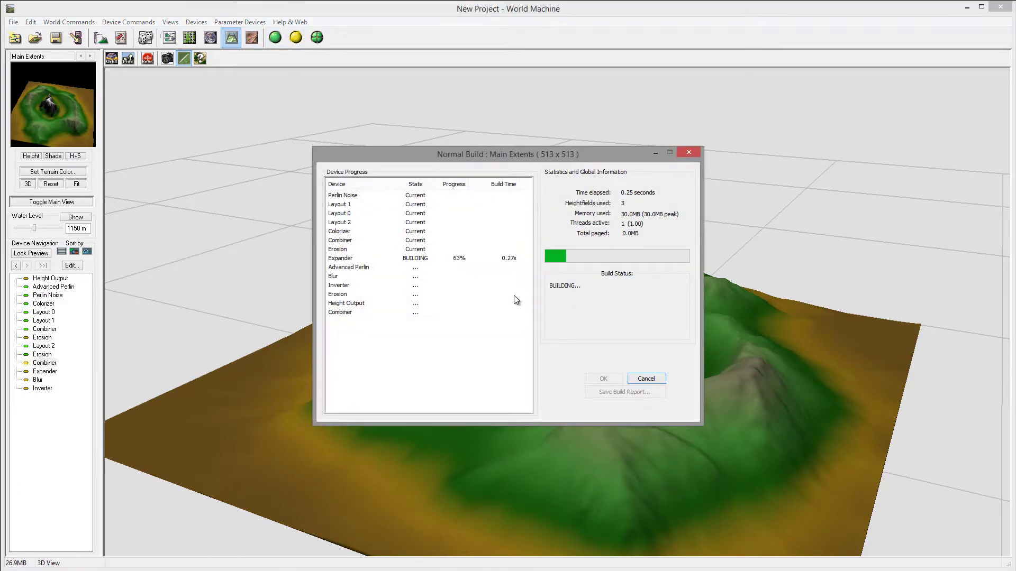
{"action": "left_click_drag", "start_coordinate": [513, 296], "coordinate": [684, 351]}
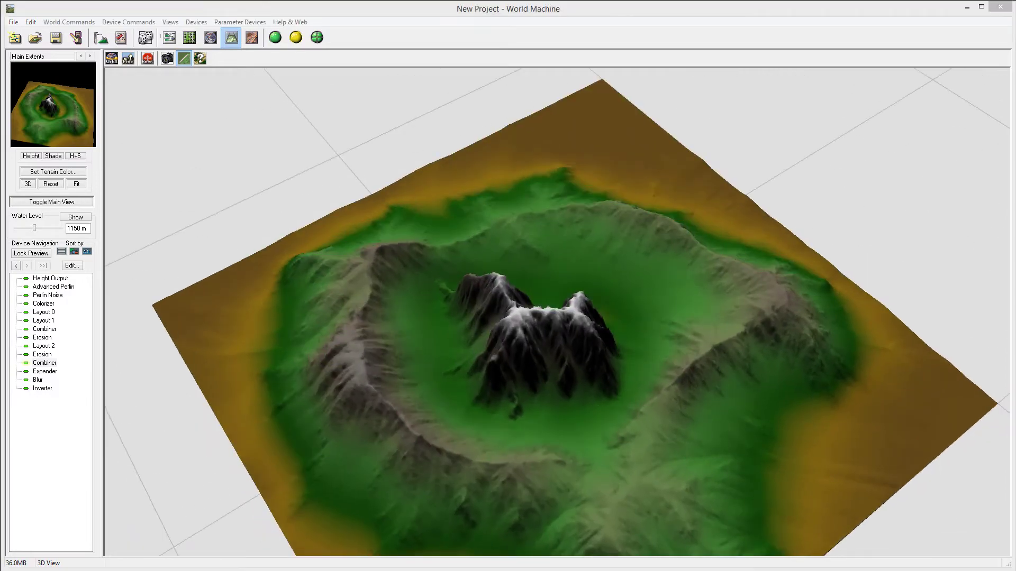
{"action": "left_click_drag", "start_coordinate": [576, 310], "coordinate": [535, 242]}
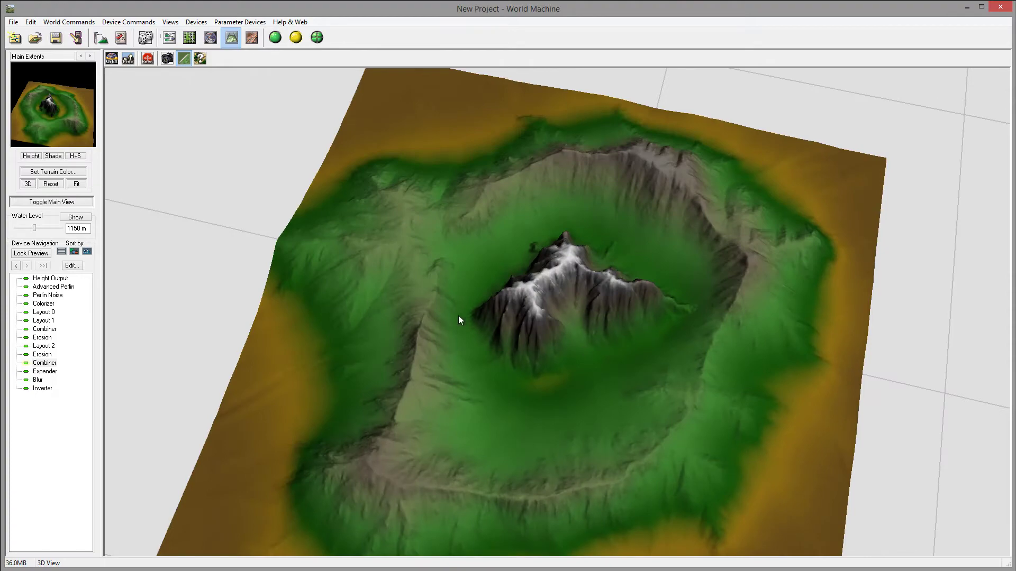
{"action": "left_click_drag", "start_coordinate": [460, 316], "coordinate": [305, 274]}
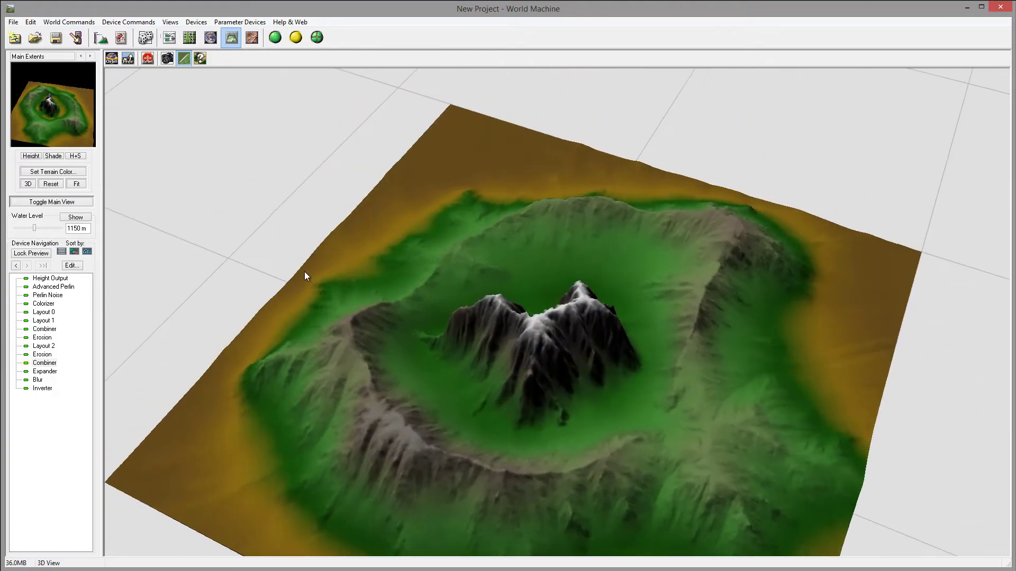
{"action": "left_click_drag", "start_coordinate": [726, 303], "coordinate": [532, 316]}
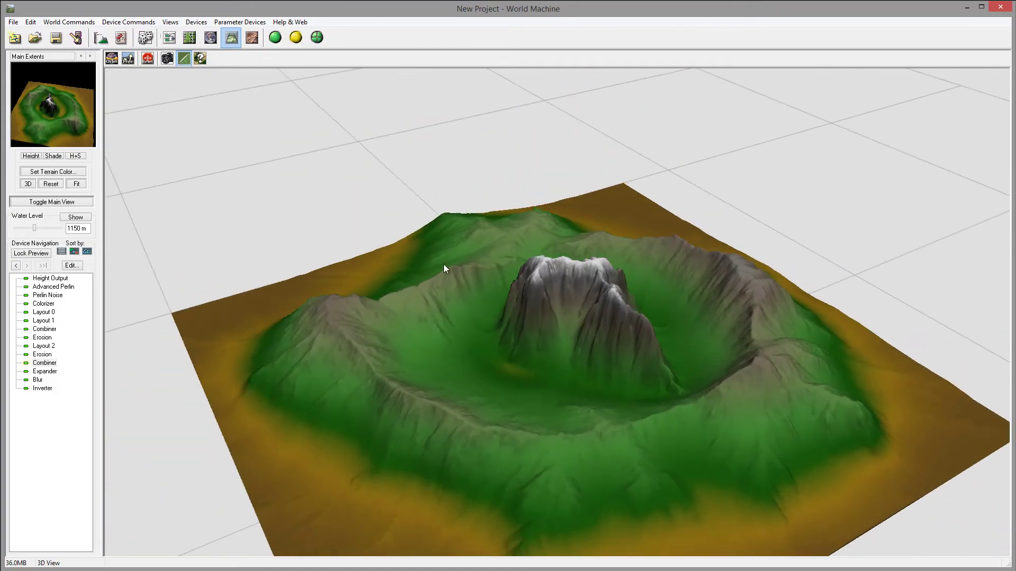
{"action": "left_click_drag", "start_coordinate": [443, 265], "coordinate": [488, 279]}
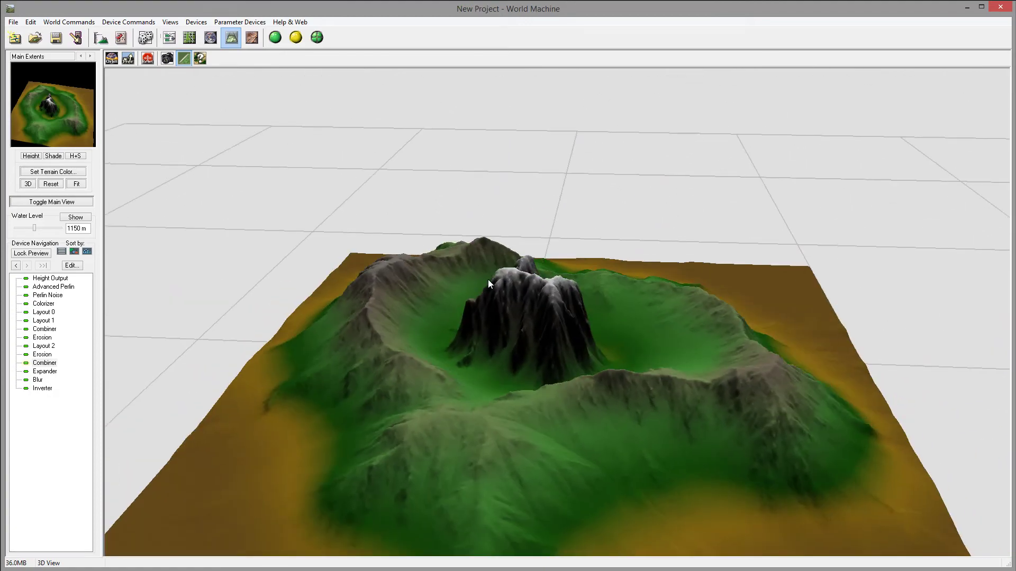